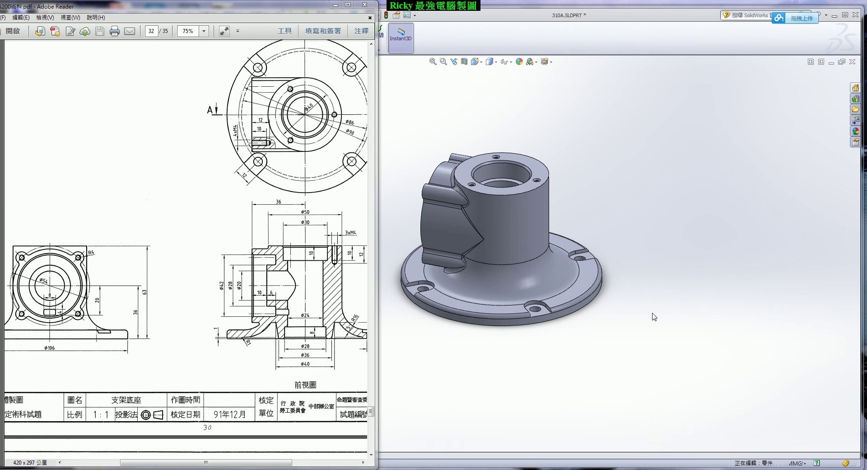
- Roll the 310A support back below 填料-伸長2 so only the flanged cylinder shows, then start a new document
click(405, 301)
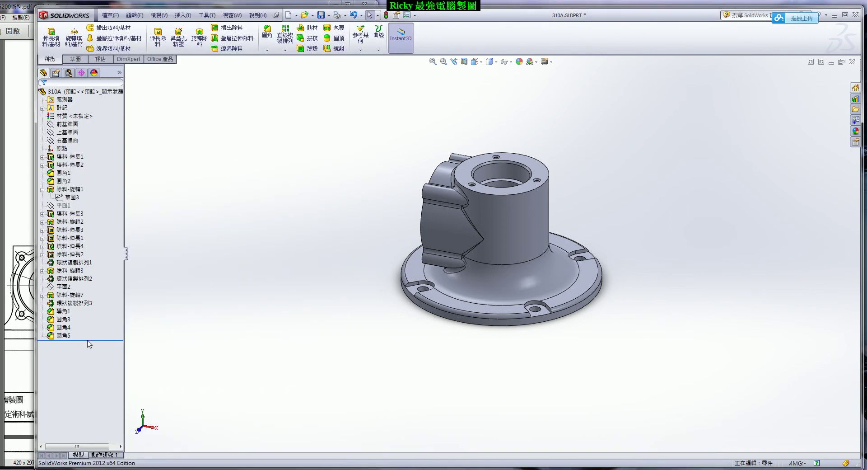
drag(95, 339, 94, 211)
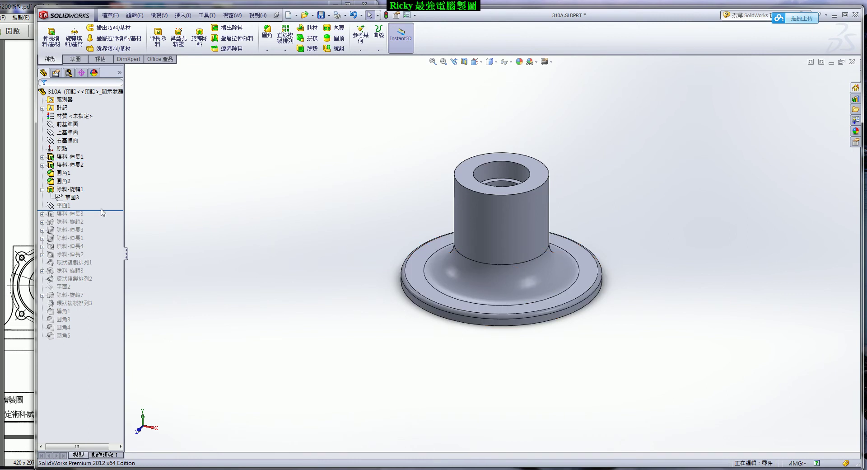
mouse_move(107, 210)
mouse_down()
mouse_move(107, 169)
mouse_move(109, 202)
mouse_up()
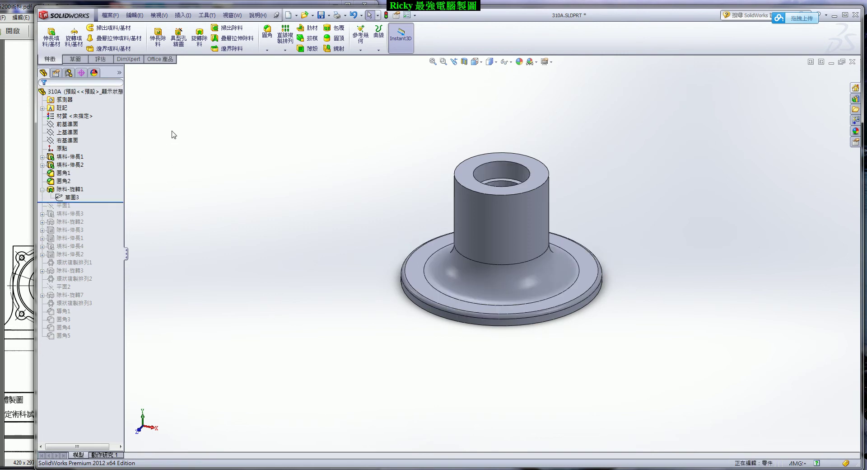
click(289, 16)
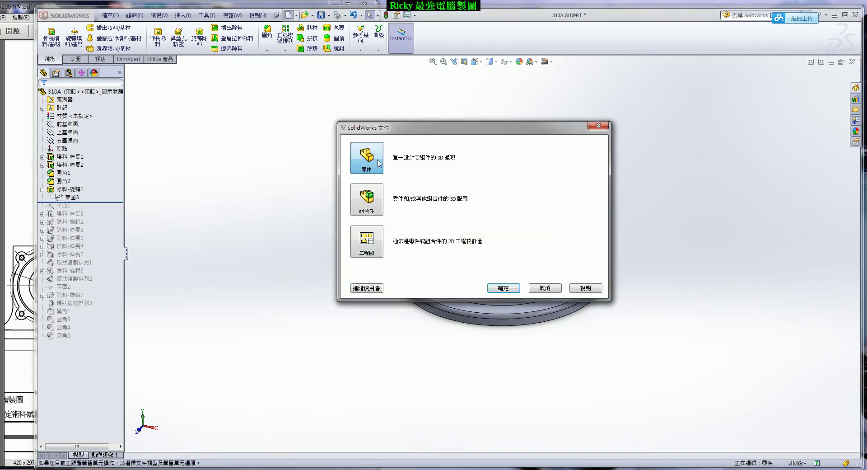
- Create a new part and draw a circle centred at the origin on the Top Plane
click(518, 291)
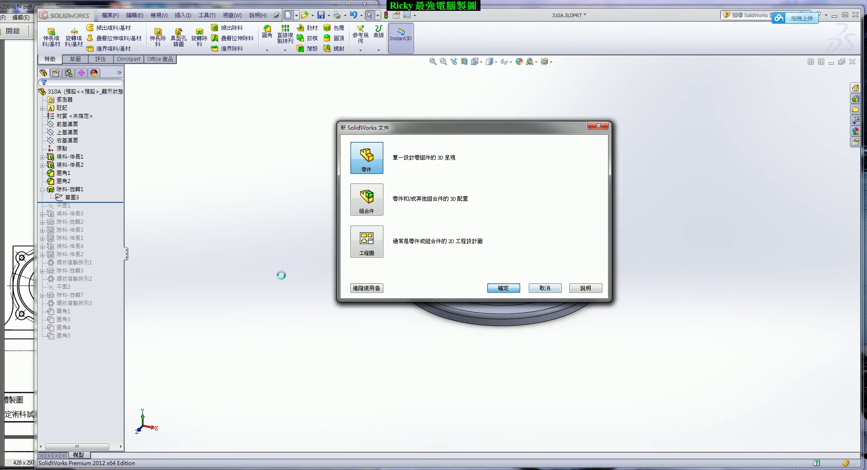
click(75, 59)
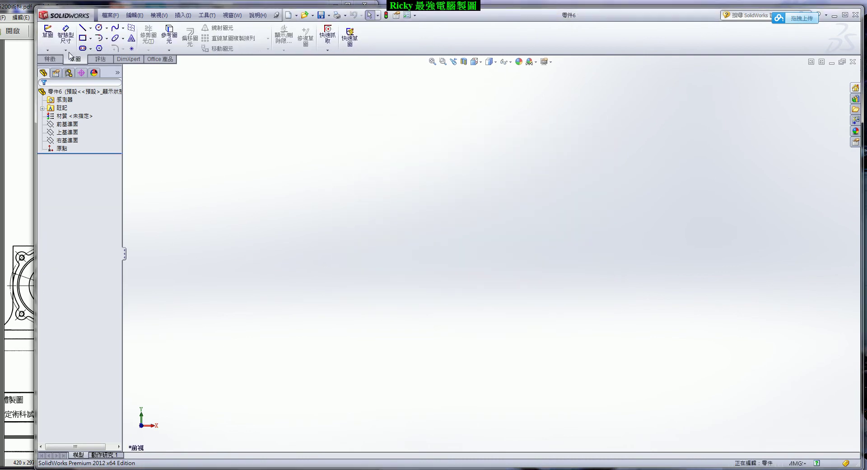
click(48, 32)
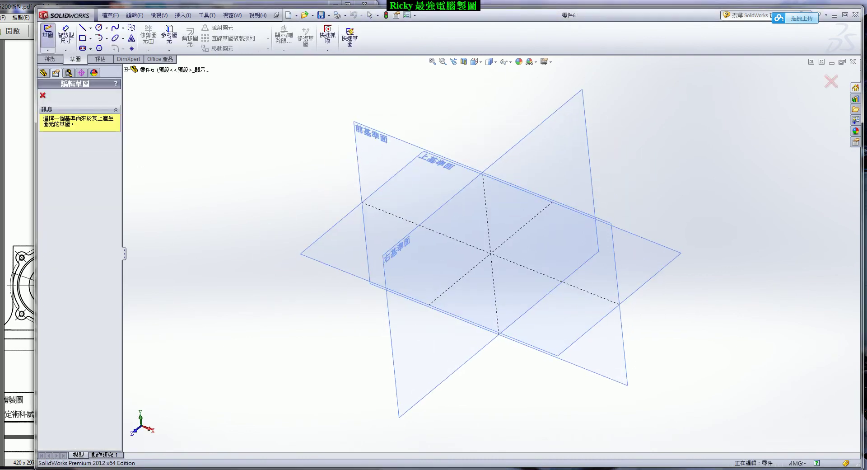
click(677, 263)
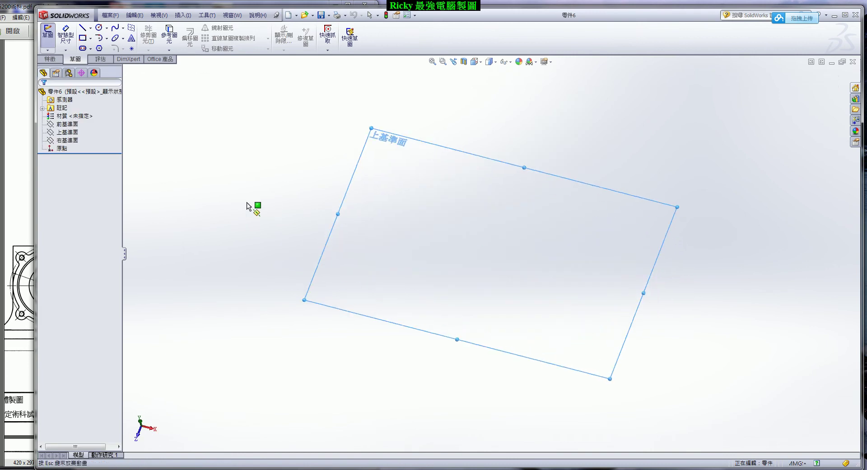
click(98, 28)
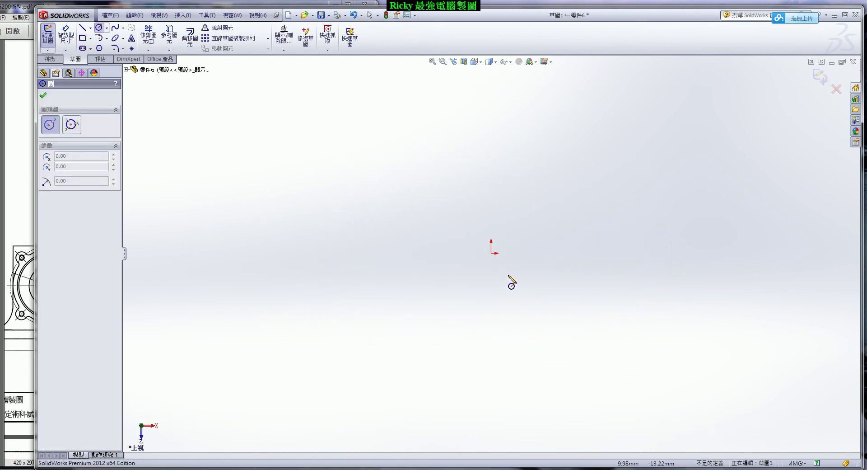
click(492, 253)
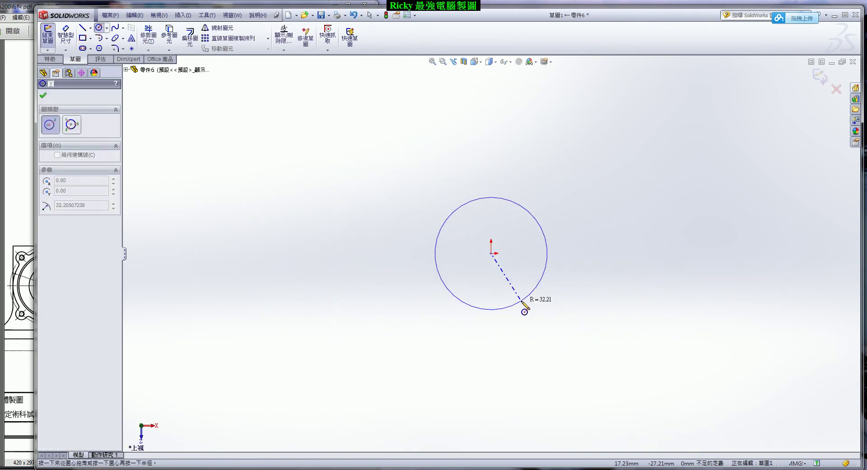
click(523, 301)
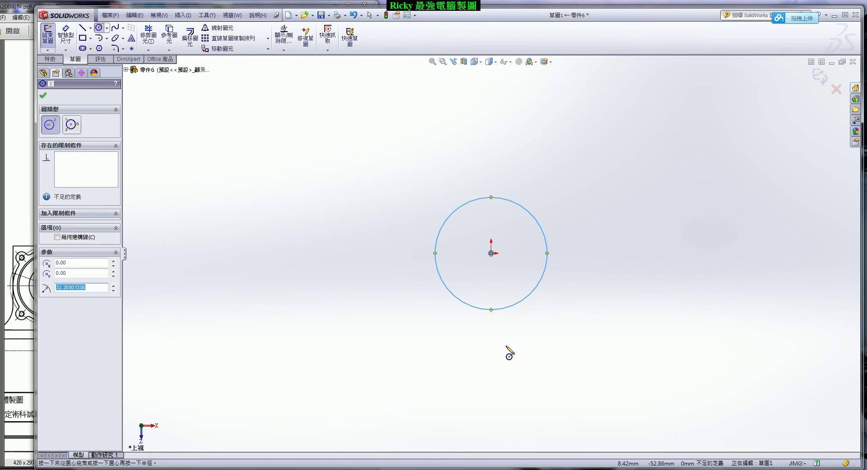
key(Escape)
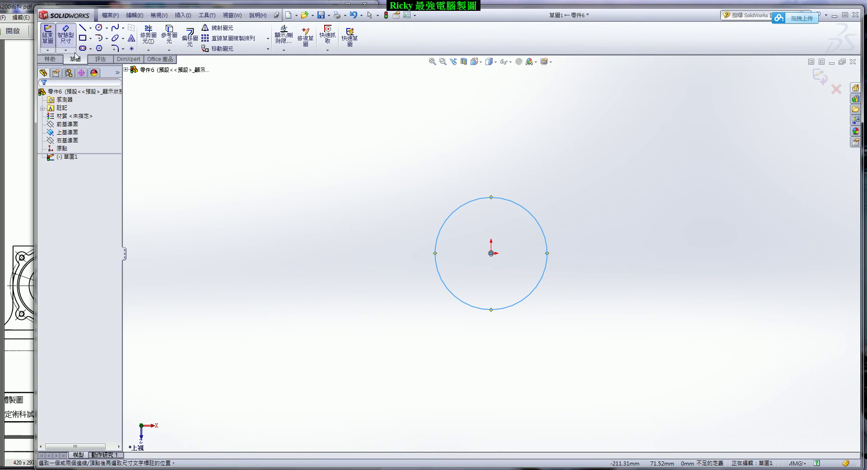
- Dimension the circle to 106 mm diameter and exit the sketch
click(474, 198)
click(403, 201)
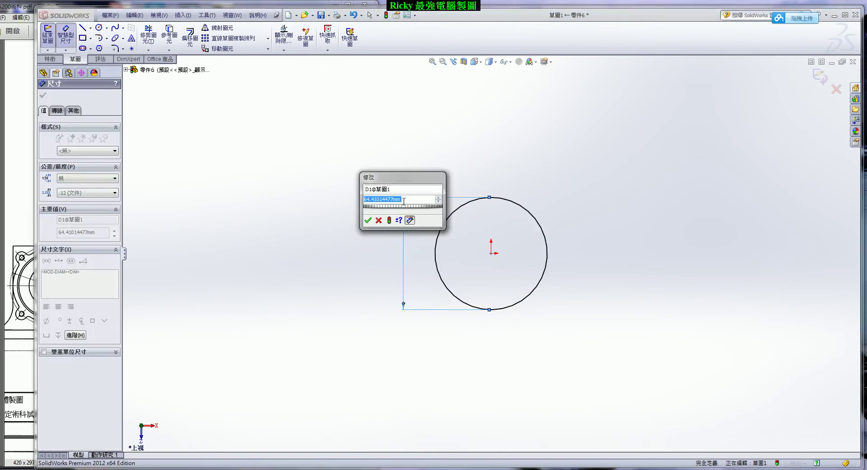
text(106)
key(Return)
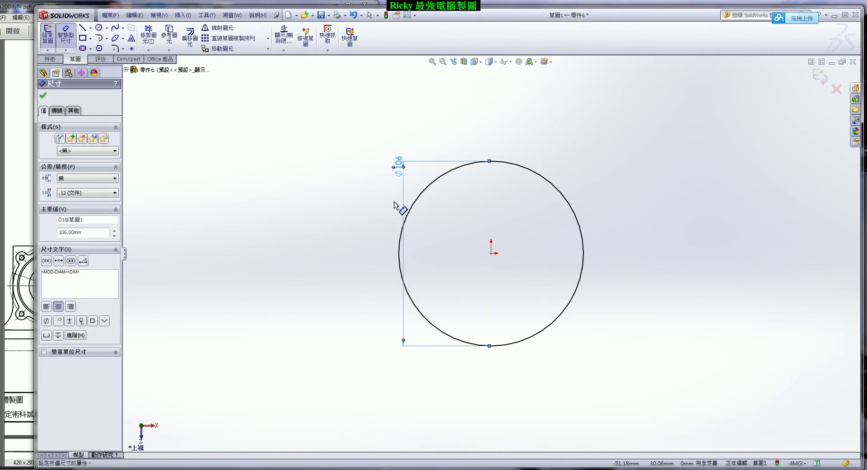
click(43, 94)
click(47, 34)
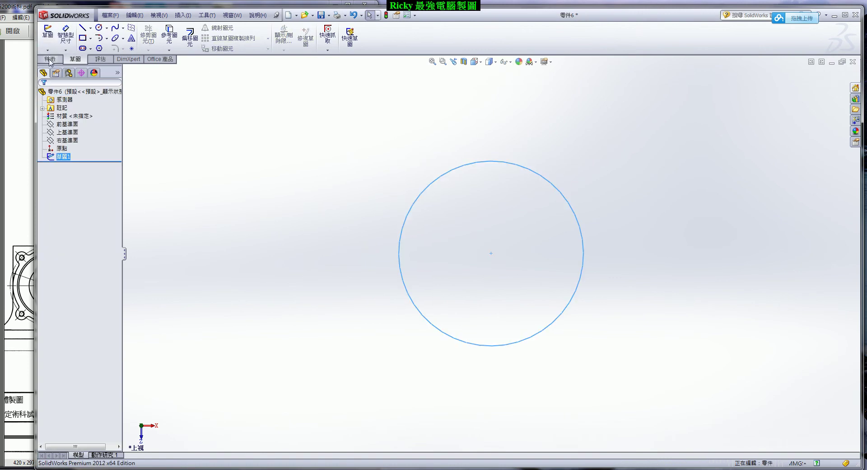
click(50, 59)
- Extrude the 106 mm circle 6 mm into a disc
click(51, 36)
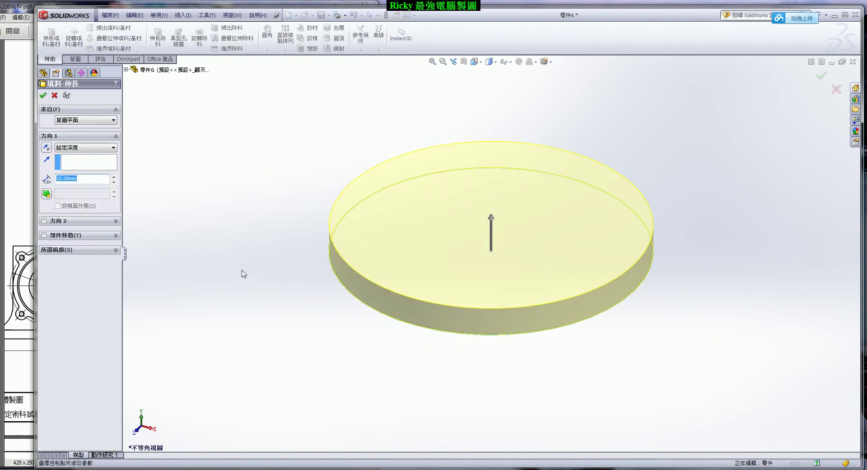
text(6)
click(43, 95)
- Start a new sketch and expand the feature tree to choose its plane
click(75, 59)
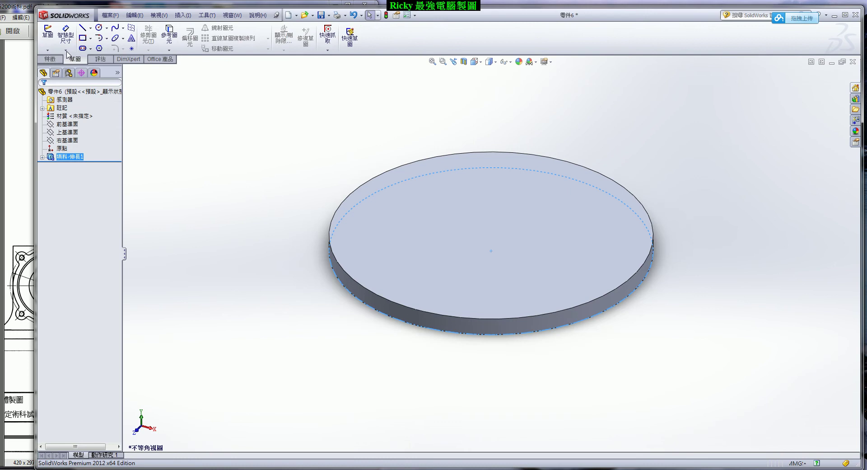
click(48, 32)
click(127, 70)
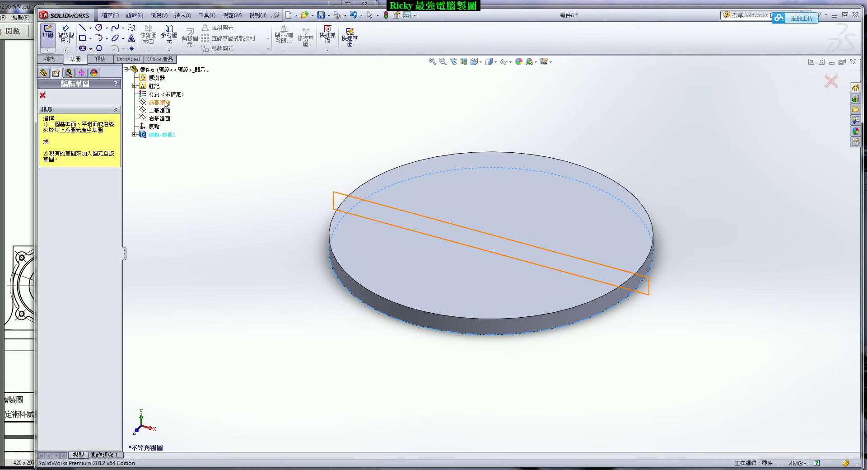
- Sketch a 50 mm diameter circle at the origin on the Top Plane
click(167, 116)
key(c)
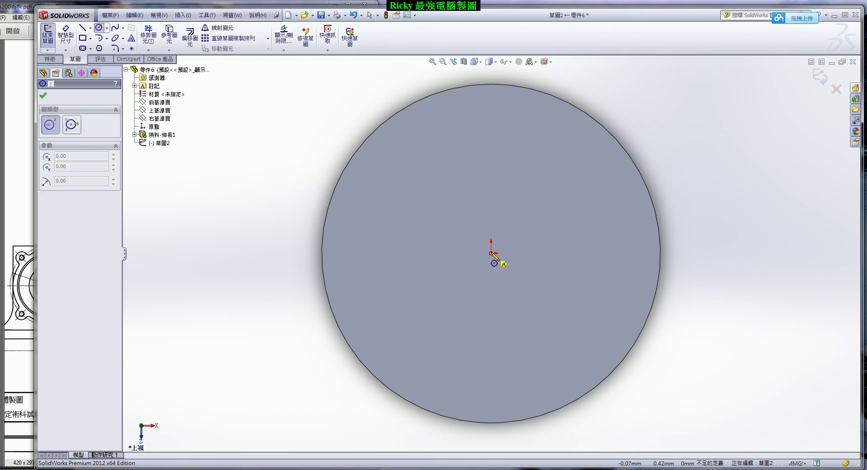
click(492, 253)
click(516, 338)
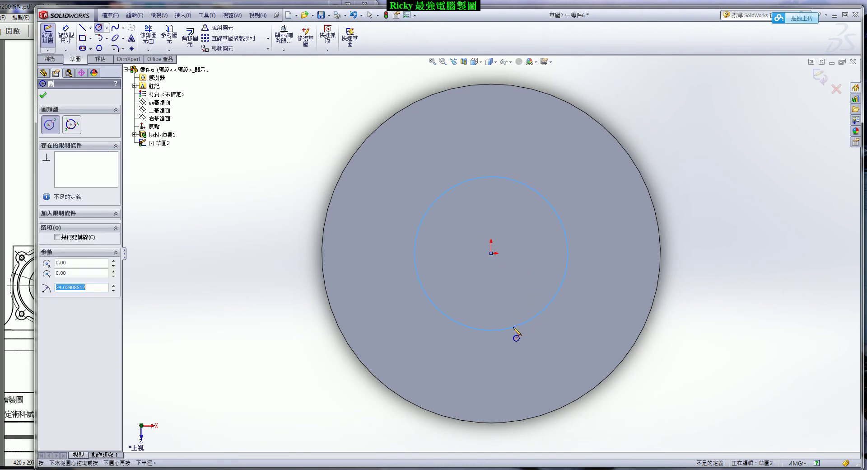
click(68, 33)
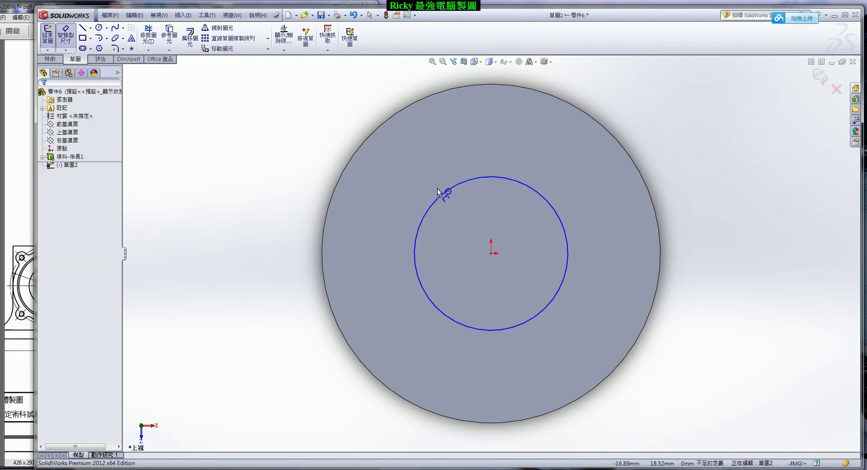
click(446, 192)
click(284, 142)
text(50)
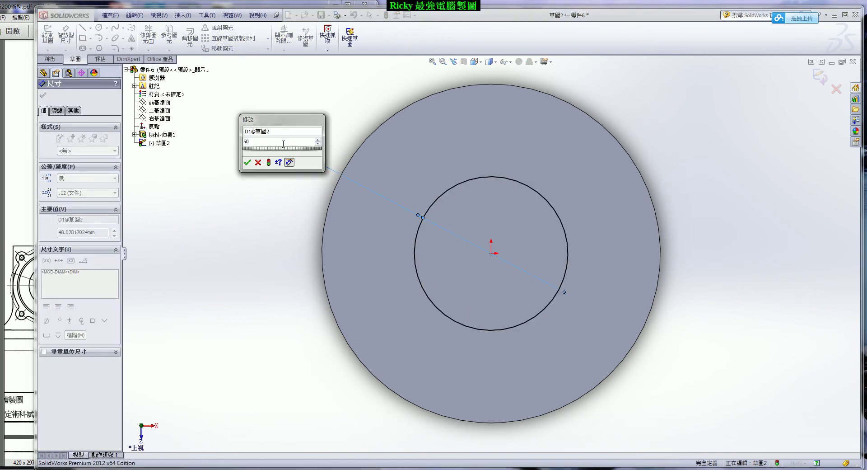
key(Return)
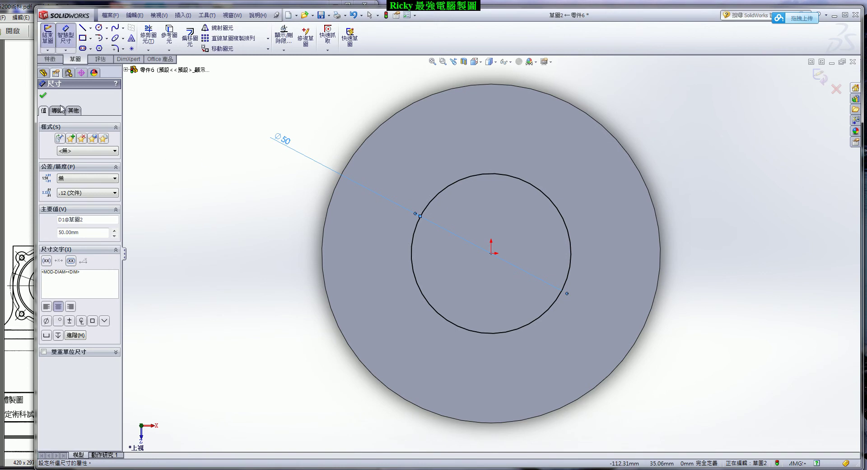
click(44, 95)
- Extrude the 50 mm circle 53 mm upward from the disc
click(50, 59)
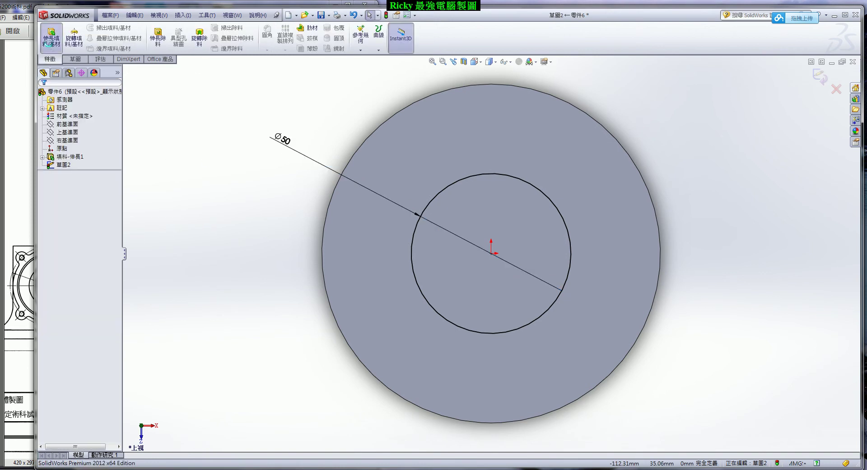
click(51, 36)
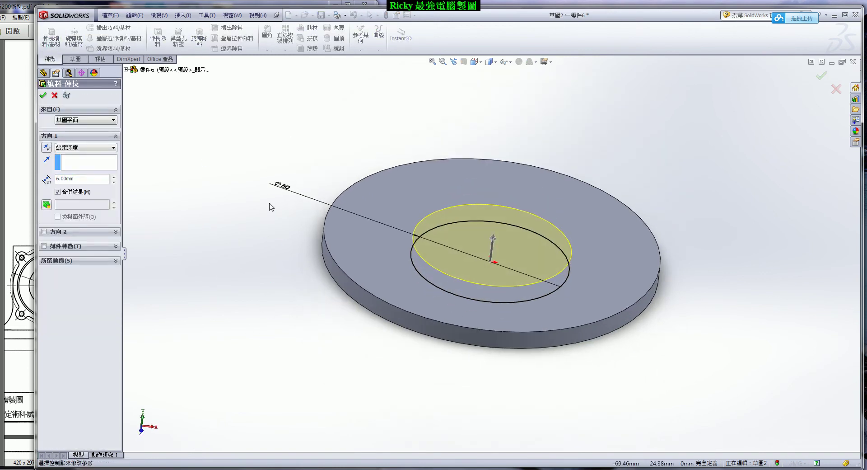
double_click(78, 180)
text(53)
key(Return)
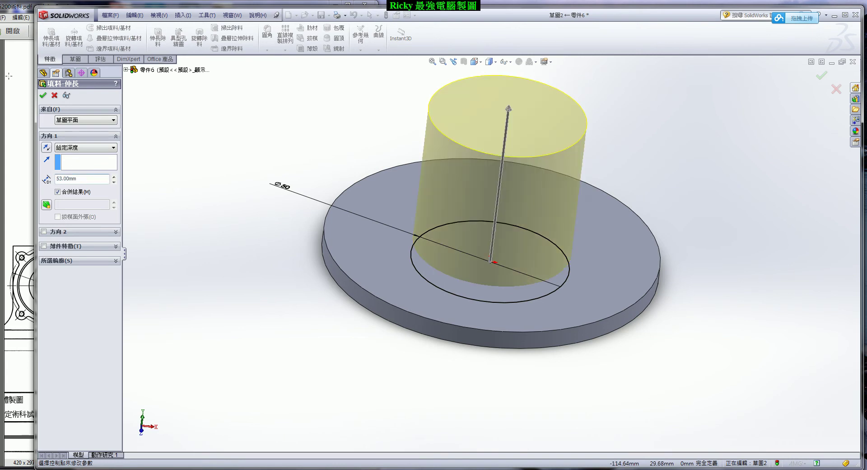
click(42, 97)
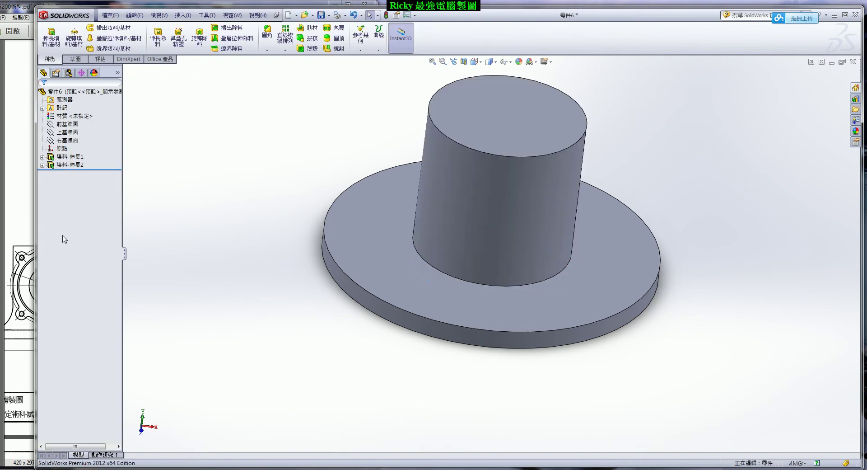
click(12, 192)
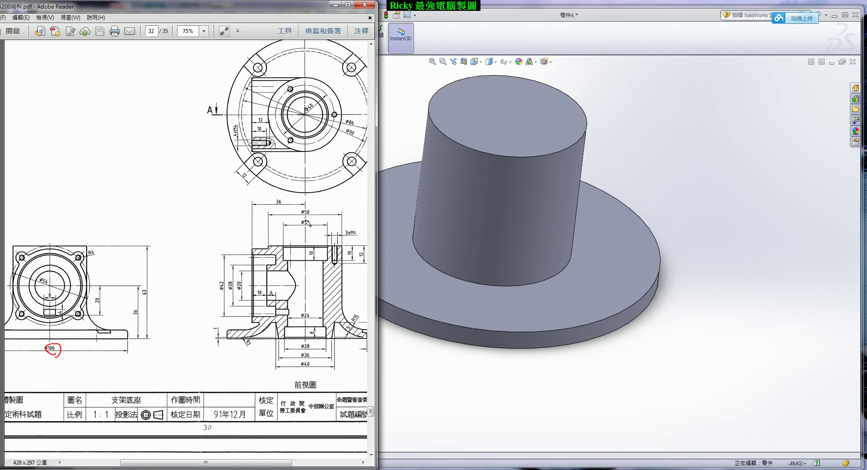
drag(311, 214, 297, 225)
drag(149, 306, 153, 292)
key(Escape)
drag(206, 462, 228, 462)
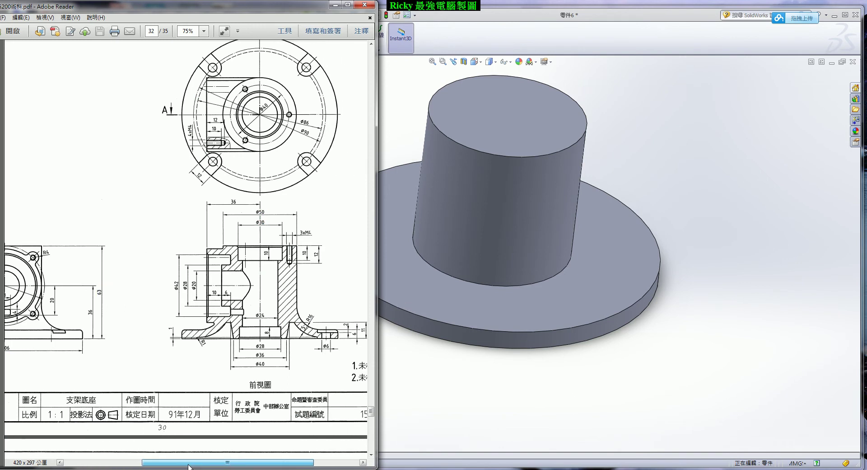
drag(365, 344, 368, 325)
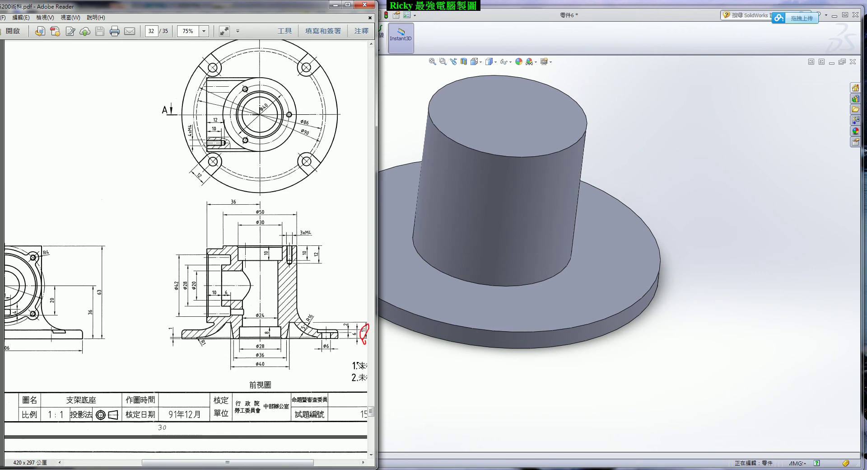
- Fillet the edge where the boss meets the flange with a 16 mm radius
click(392, 348)
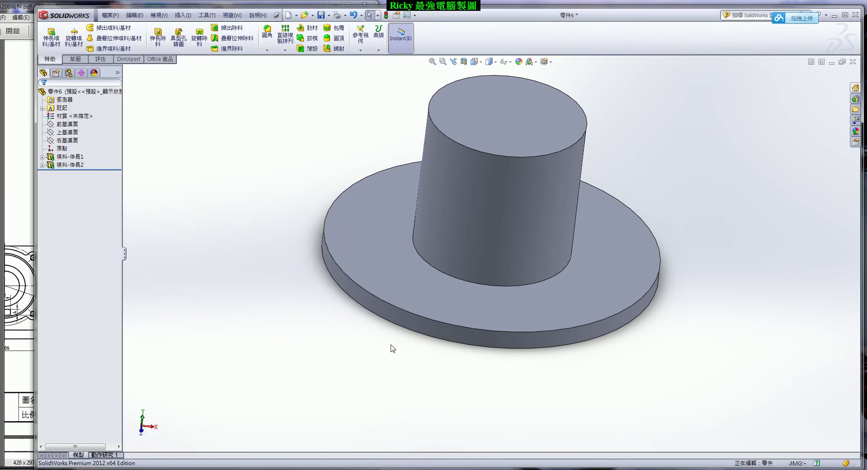
click(267, 33)
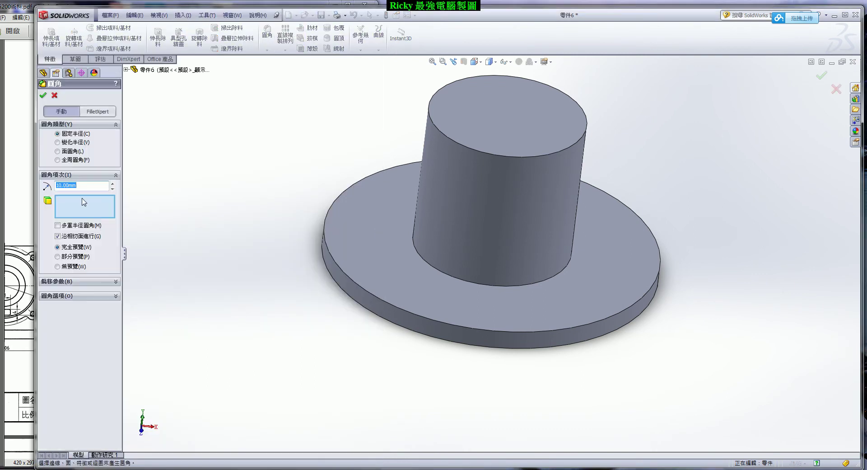
text(16)
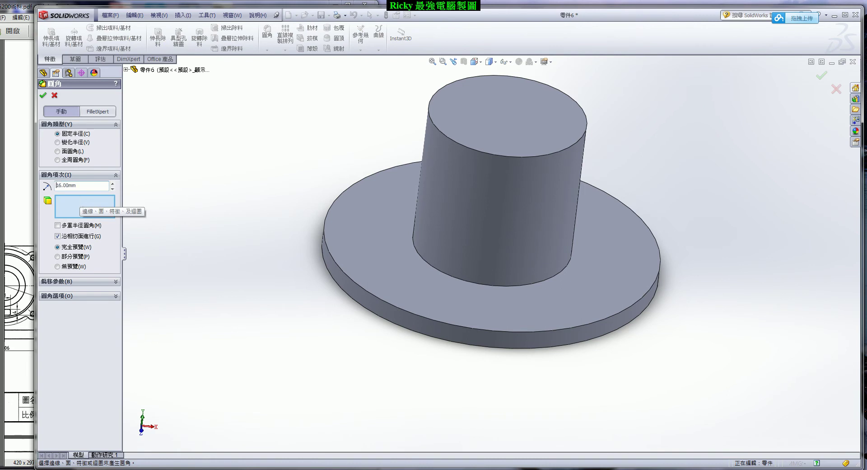
click(473, 283)
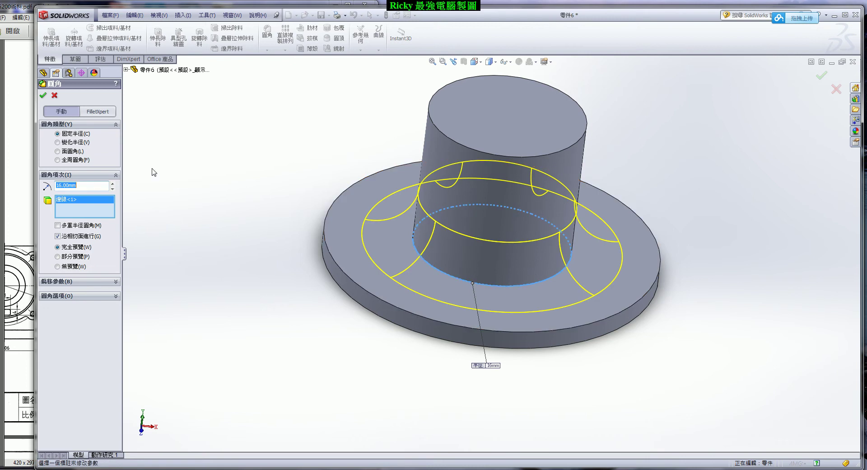
click(43, 94)
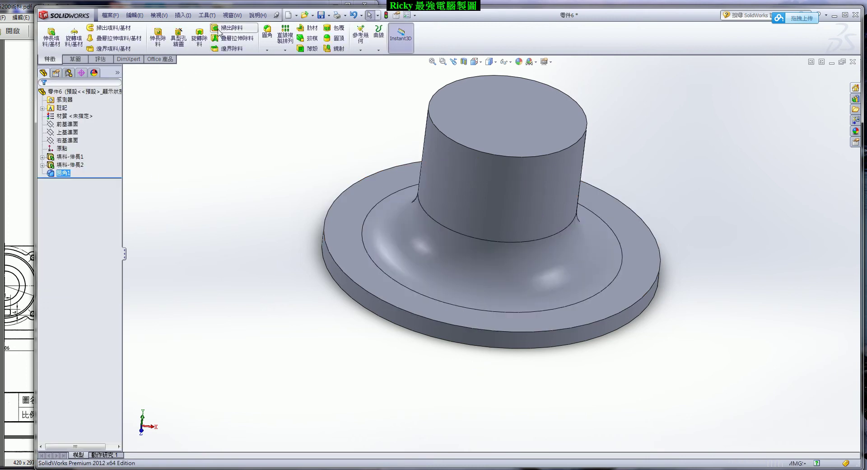
- Round the flange's outer top edge with a 2 mm fillet
click(266, 32)
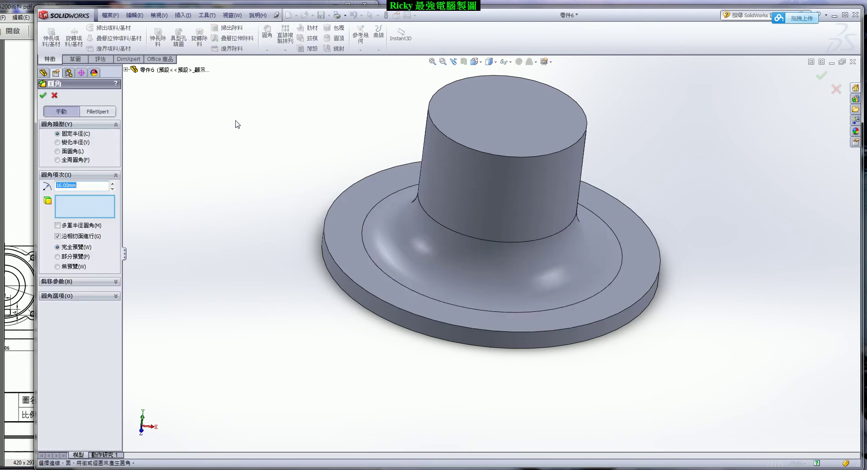
text(2)
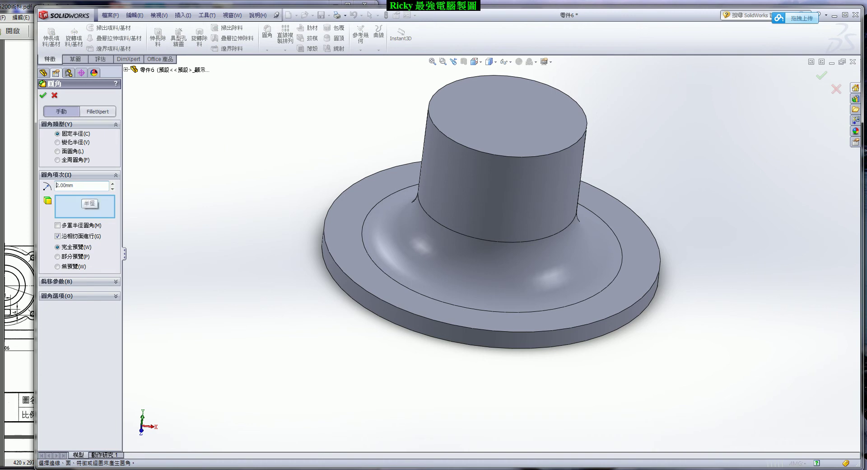
click(337, 264)
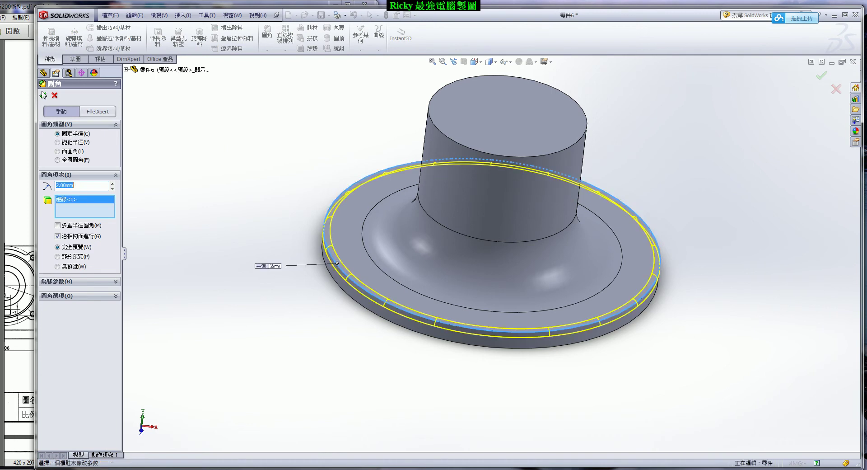
click(43, 96)
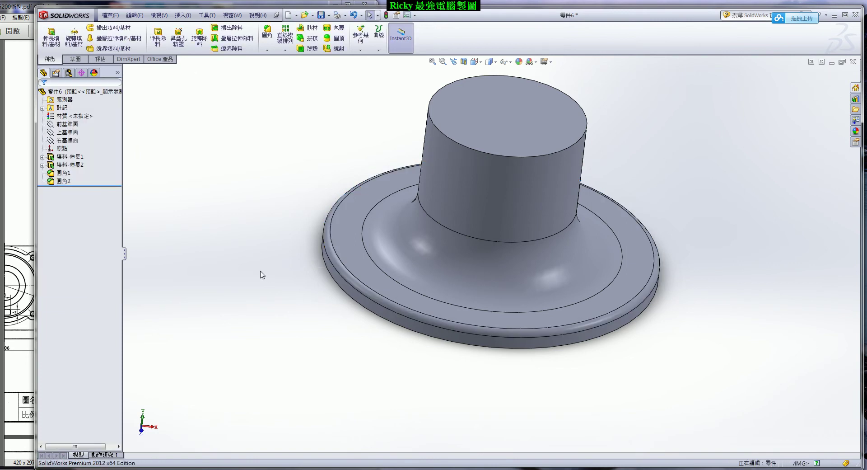
- Orbit the part, then inspect the revolved cut 除料-旋轉1 in the 310A reference part
key(z)
scroll(302, 324, down, 2)
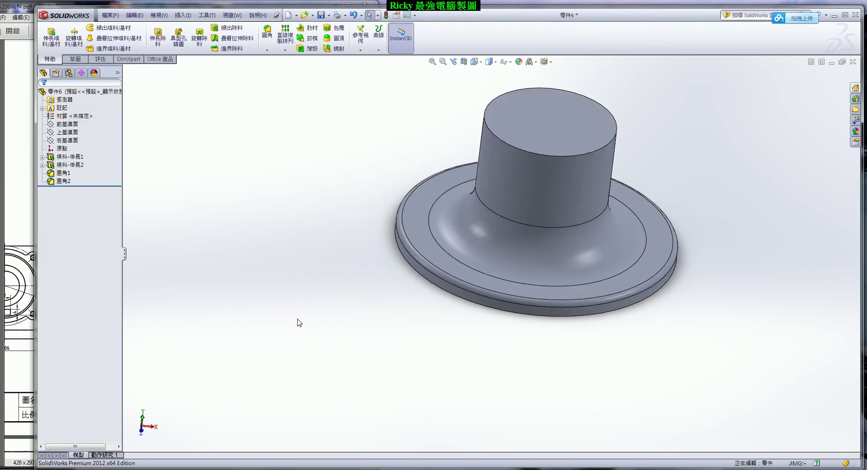
middle_drag(284, 338, 300, 315)
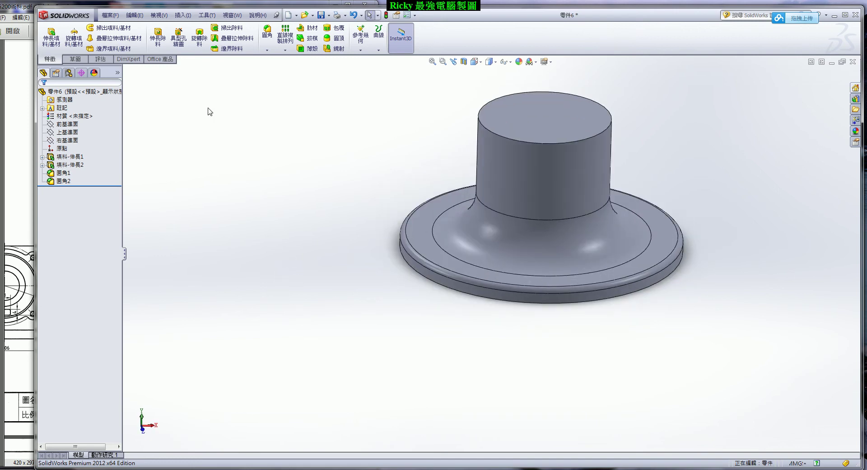
click(233, 15)
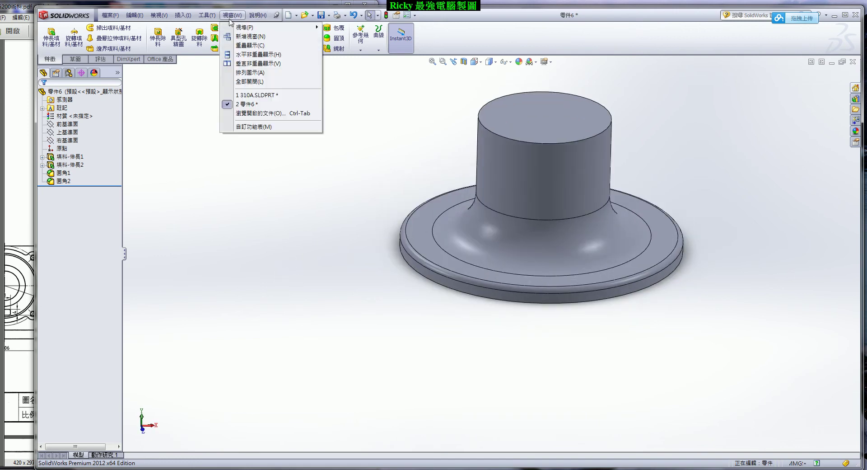
click(246, 96)
click(73, 190)
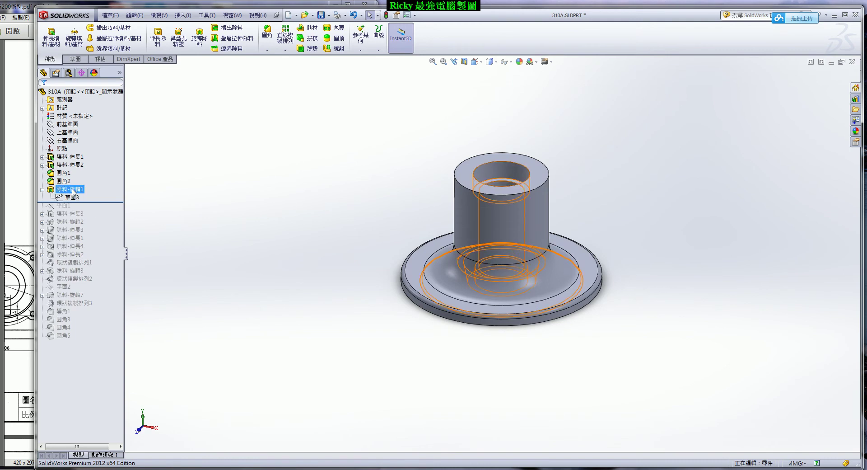
click(195, 216)
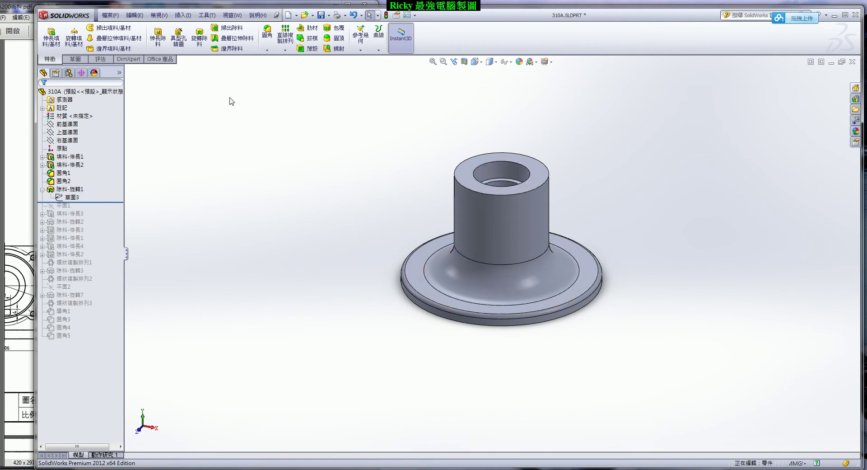
- Return to 零件6 and start a new sketch on the Front Plane
click(233, 16)
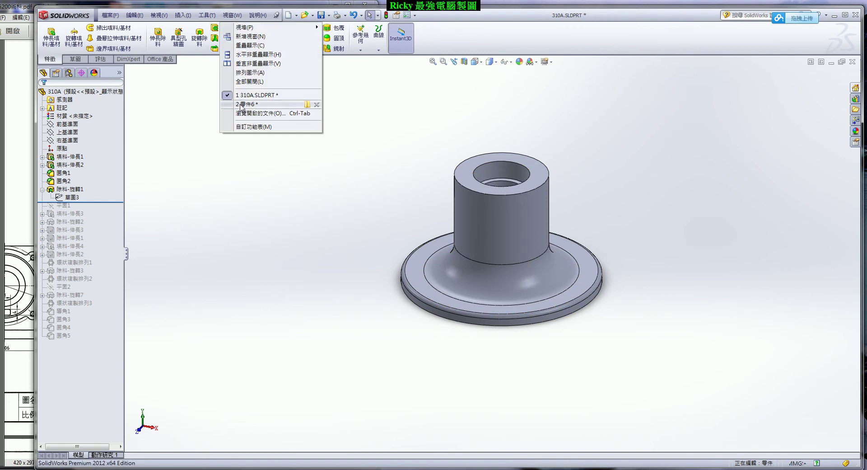
click(243, 109)
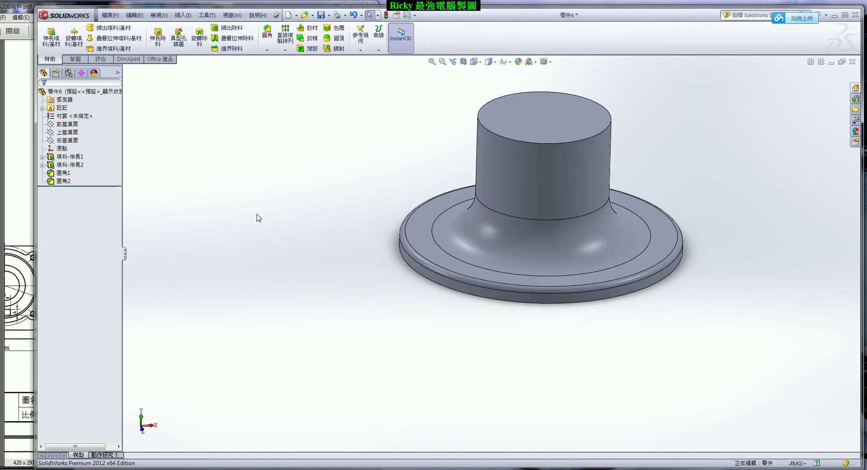
click(75, 59)
click(47, 31)
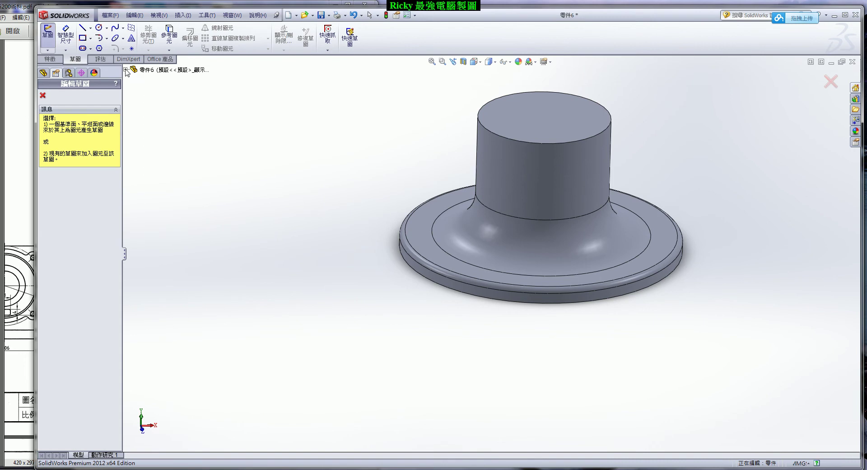
click(165, 104)
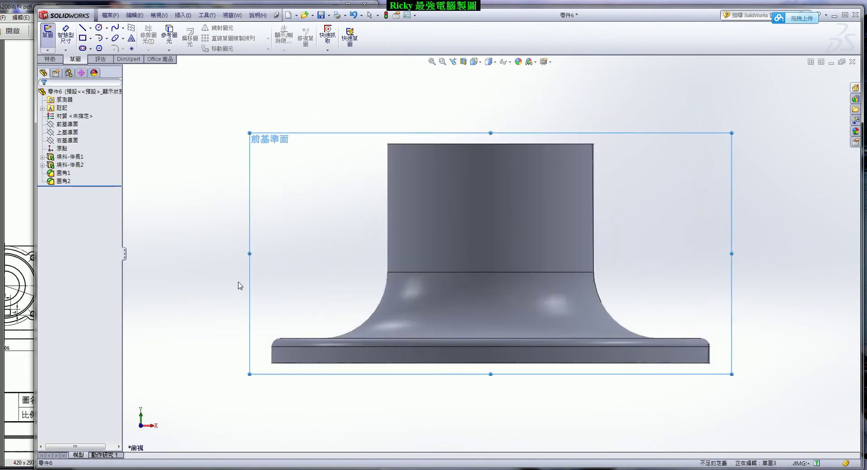
- Place a vertical, infinite-length centreline through the origin
scroll(652, 248, down, 2)
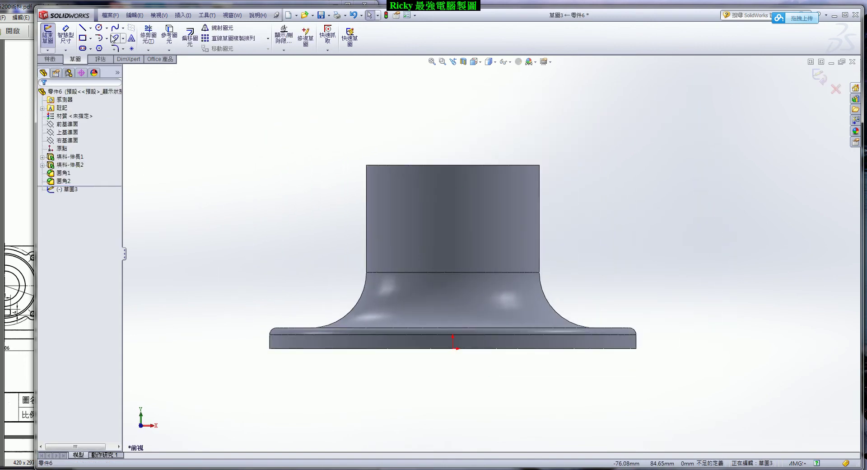
click(91, 28)
click(104, 47)
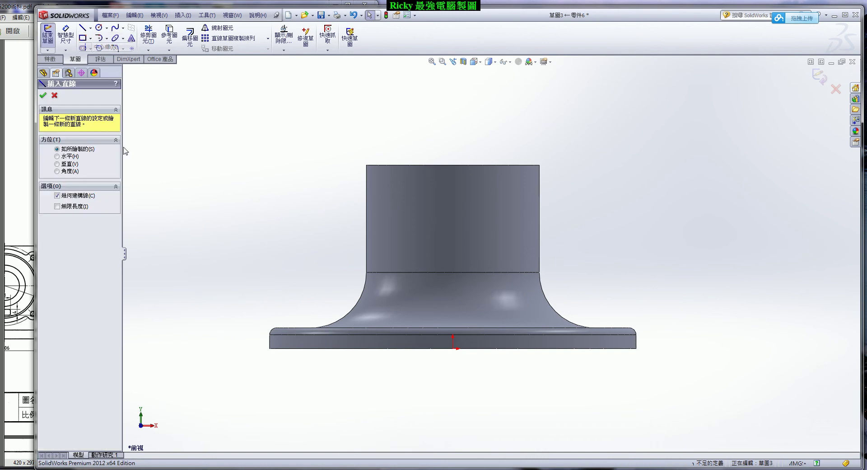
click(57, 164)
click(57, 206)
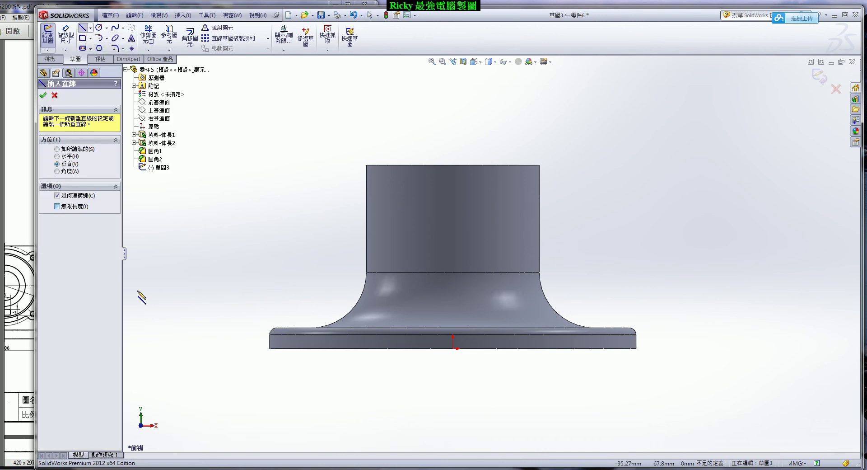
click(453, 349)
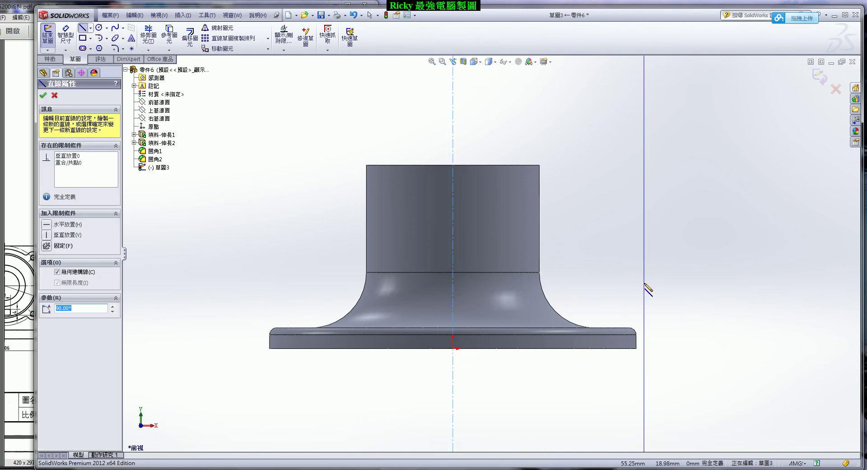
key(Escape)
- Draw the profile's short top segment, long vertical line, step and bottom edge right of the centreline
scroll(633, 253, down, 1)
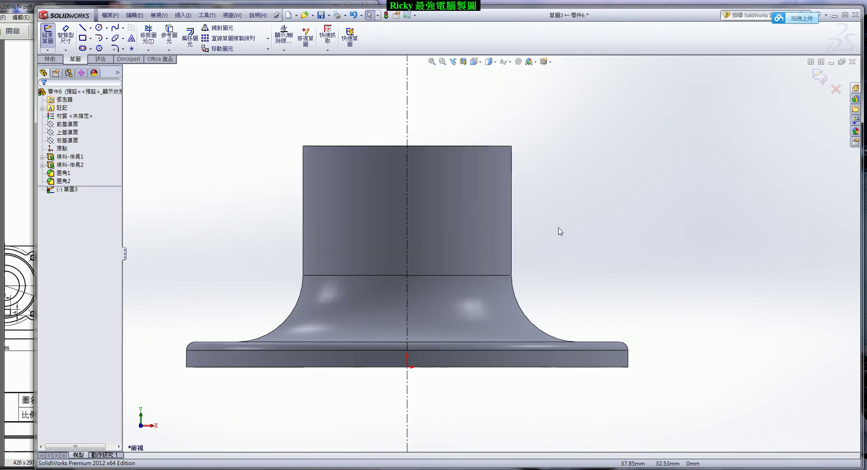
click(83, 28)
scroll(504, 192, down, 1)
click(436, 136)
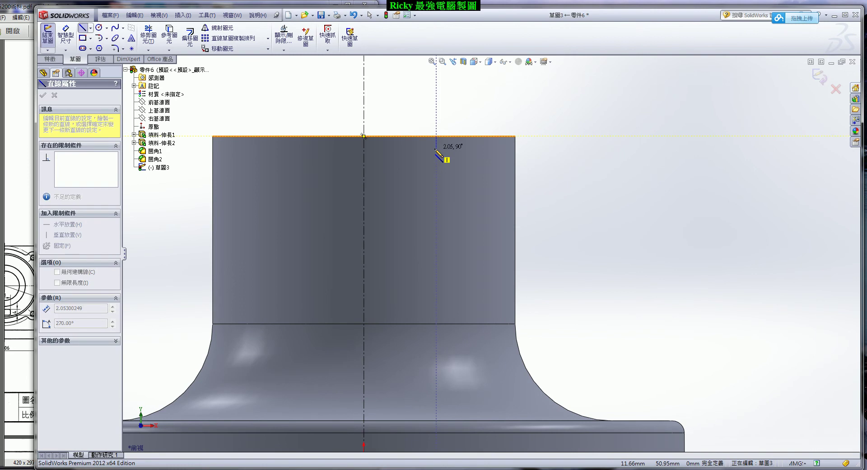
click(436, 148)
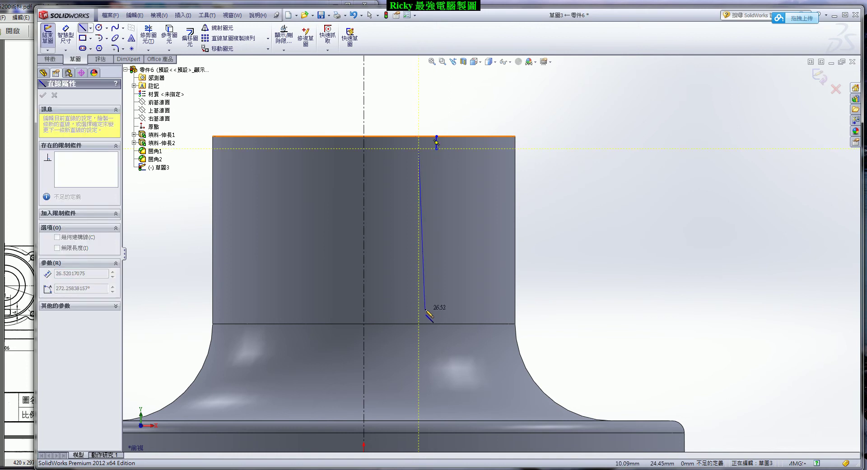
click(420, 345)
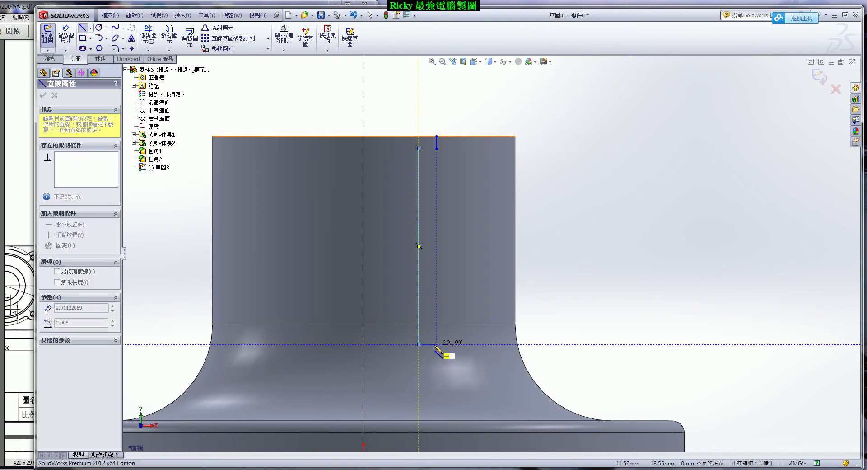
click(437, 345)
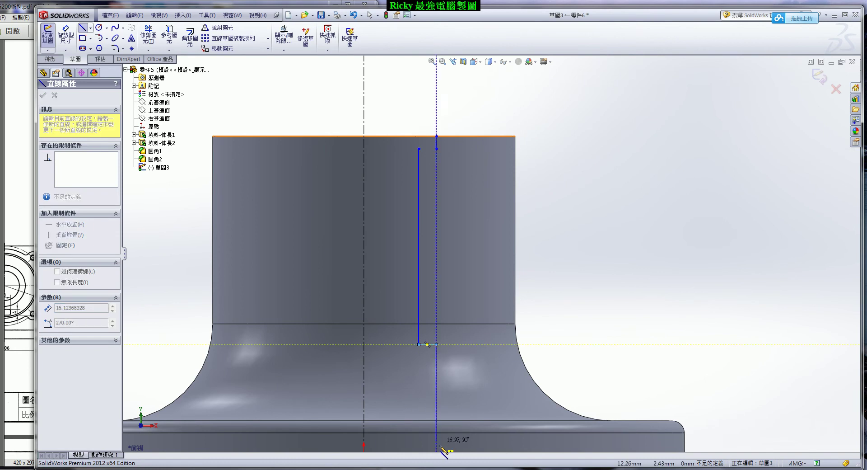
scroll(427, 313, up, 3)
scroll(456, 353, down, 2)
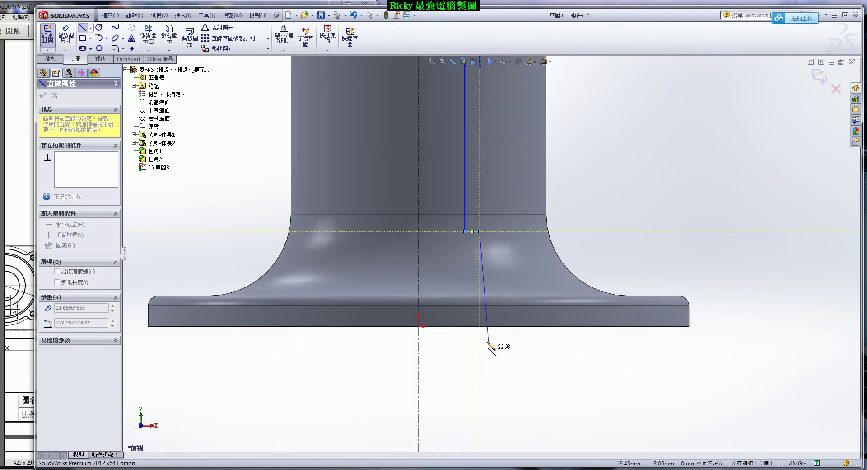
click(480, 326)
click(419, 325)
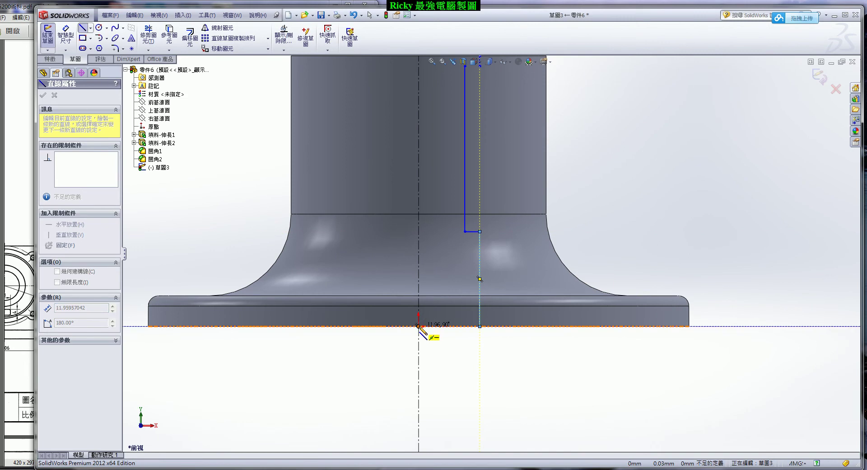
scroll(420, 323, up, 2)
- Close the profile up the centreline and across the top, then add the joining step line
click(441, 116)
scroll(492, 110, down, 3)
scroll(495, 113, down, 2)
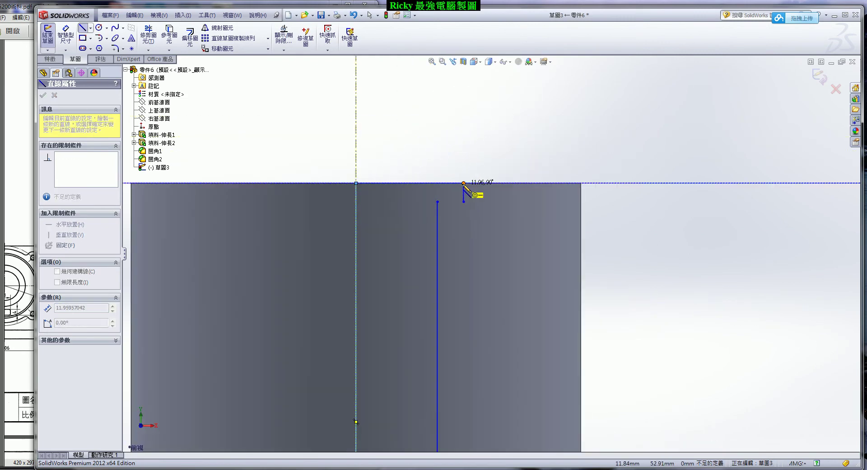
click(464, 183)
click(464, 201)
click(437, 201)
key(Escape)
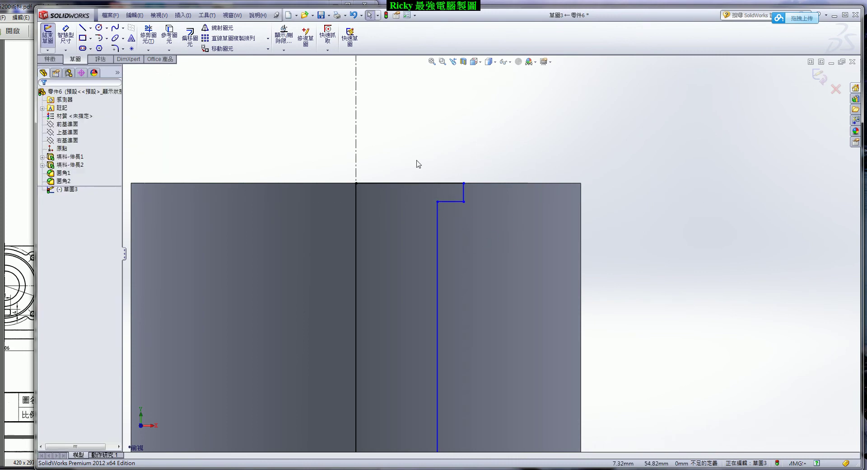
scroll(537, 328, up, 4)
scroll(519, 370, down, 2)
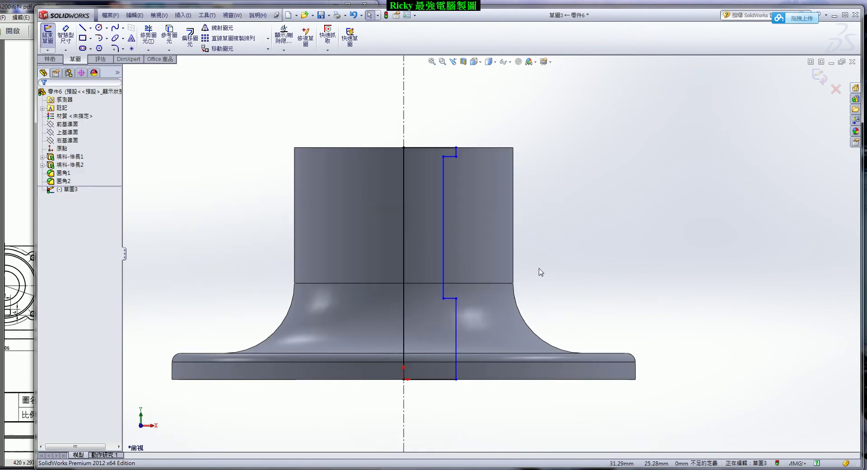
click(65, 37)
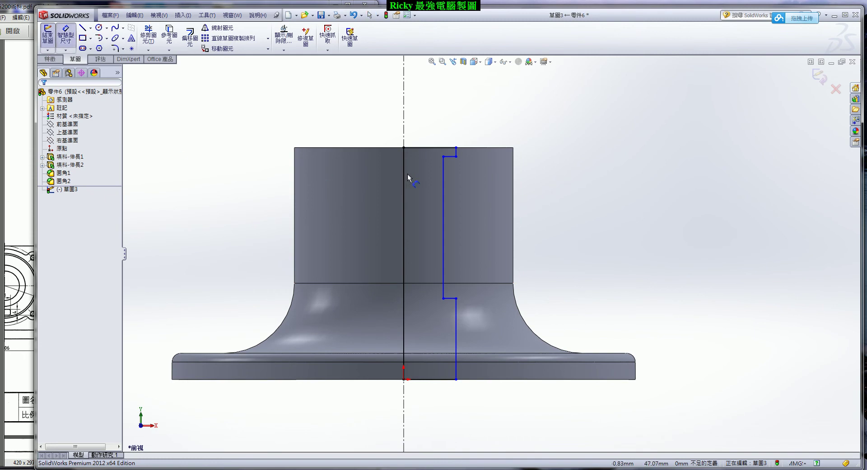
- Dimension the top line to 30 across the centreline and the upper step height to 10
scroll(541, 194, down, 1)
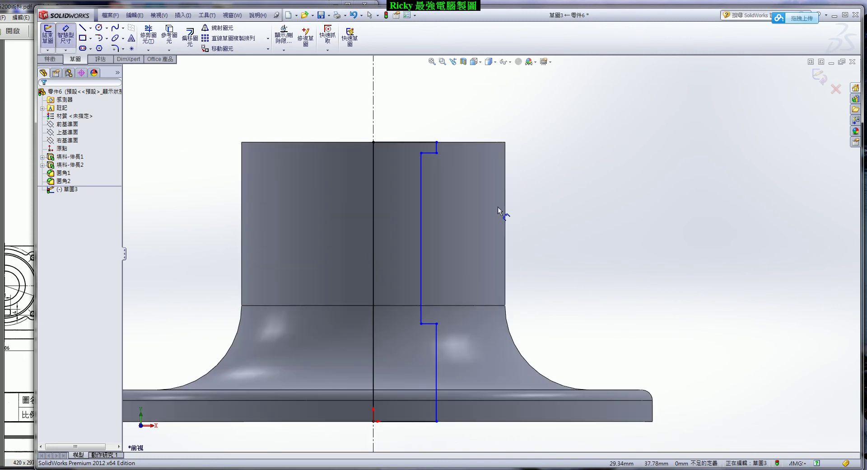
click(436, 147)
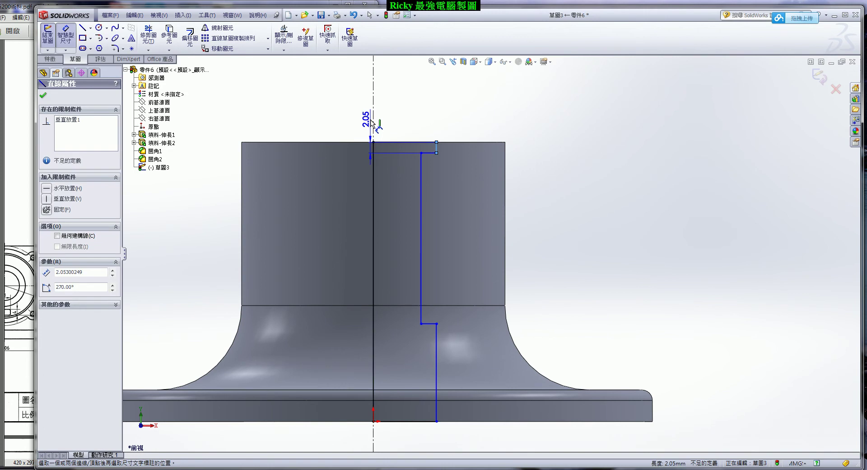
click(373, 124)
click(356, 113)
text(30)
key(Return)
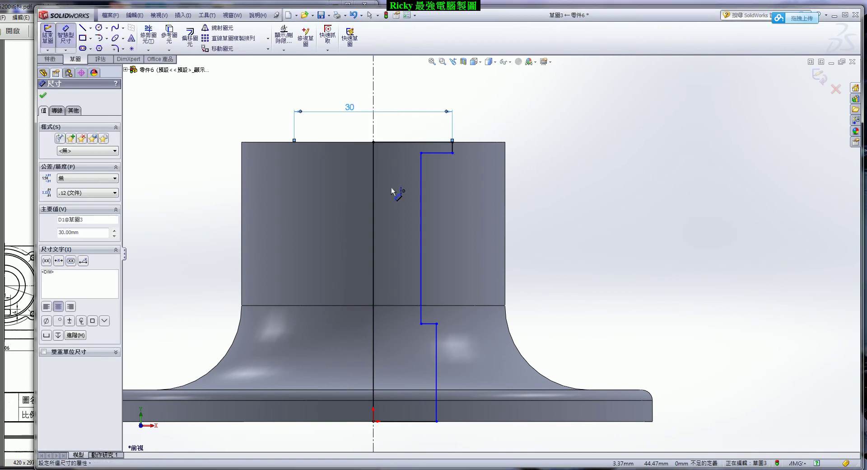
click(452, 147)
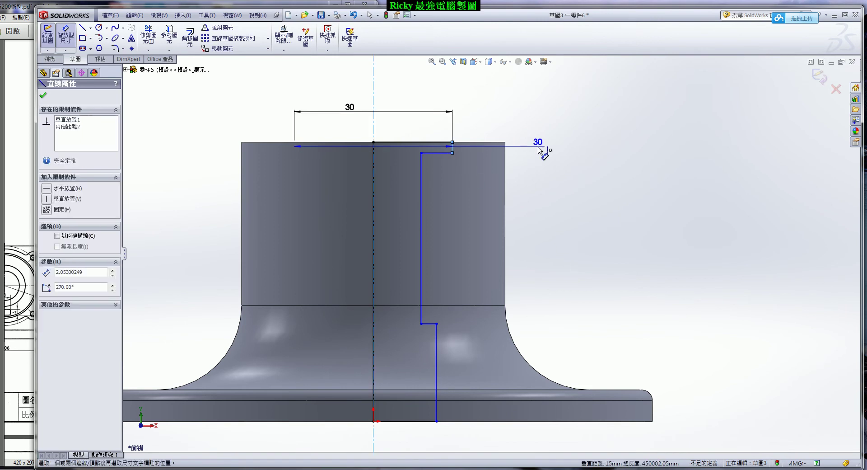
key(Escape)
click(452, 147)
click(536, 156)
text(10)
key(Return)
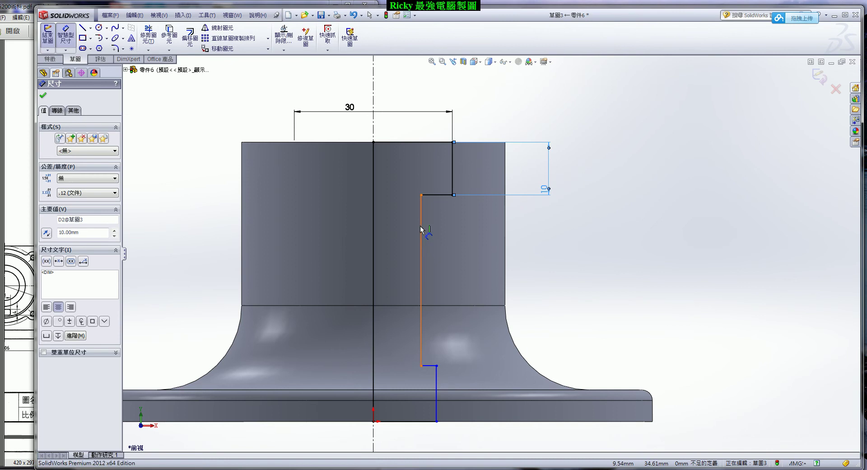
- Dimension the long vertical line to 24 and the base to 28 across the centreline
click(421, 244)
click(373, 129)
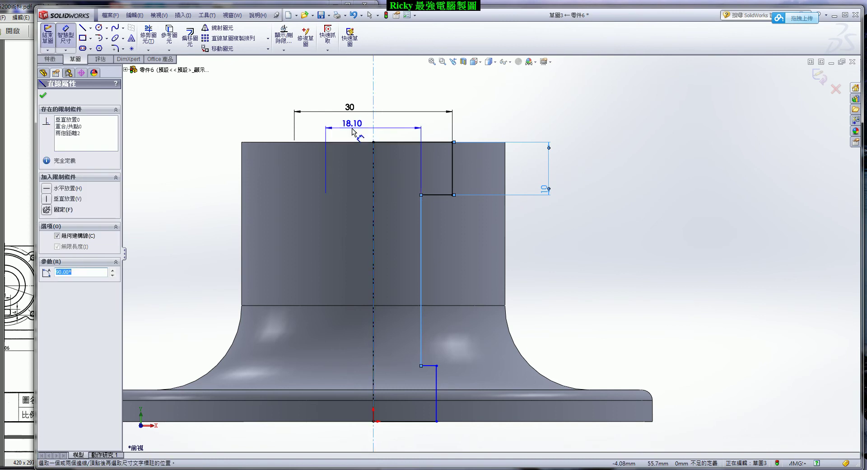
click(353, 132)
text(24)
key(Return)
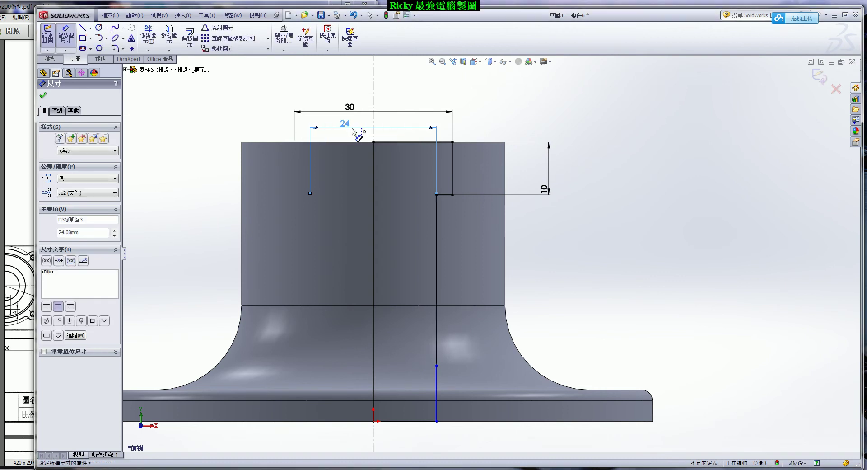
click(438, 409)
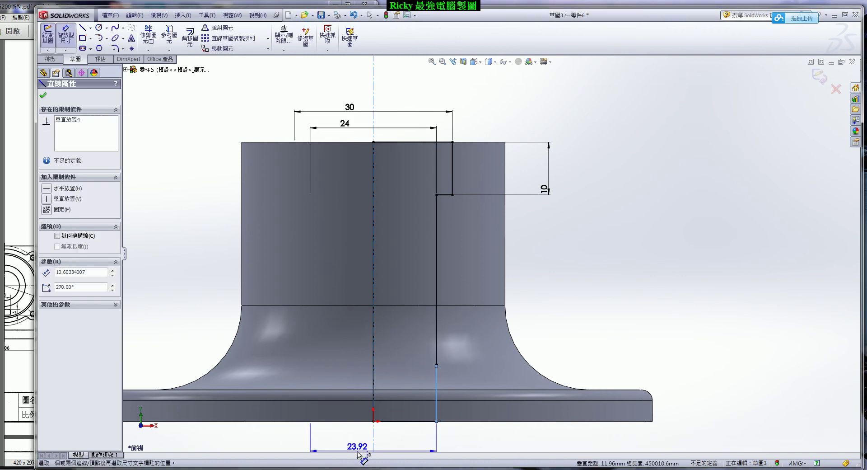
click(359, 454)
text(28)
key(Return)
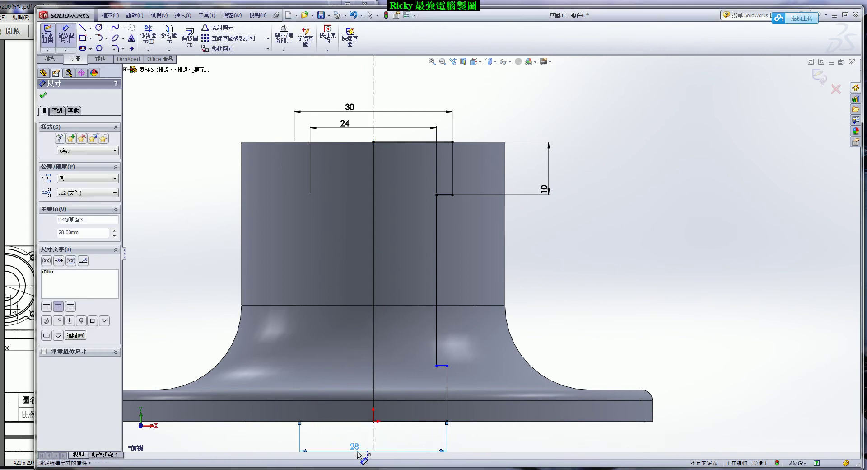
- Discard a redundant dimension, set the bottom step height to 8, and finish dimensioning
scroll(497, 429, down, 2)
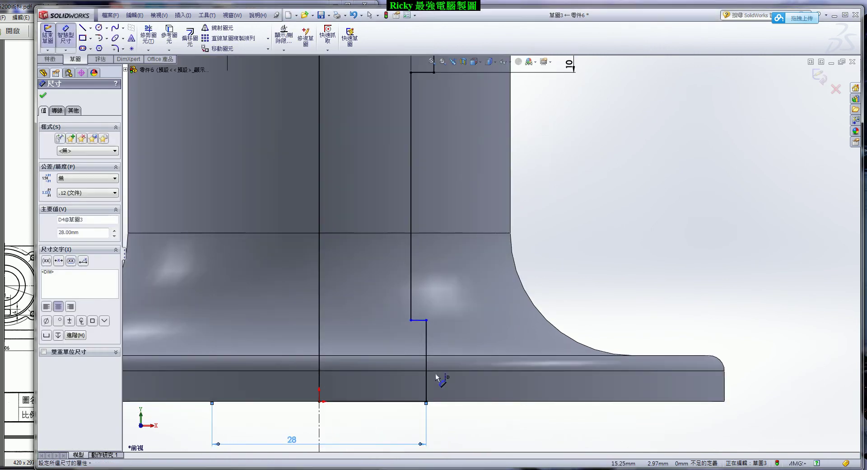
click(430, 345)
click(451, 341)
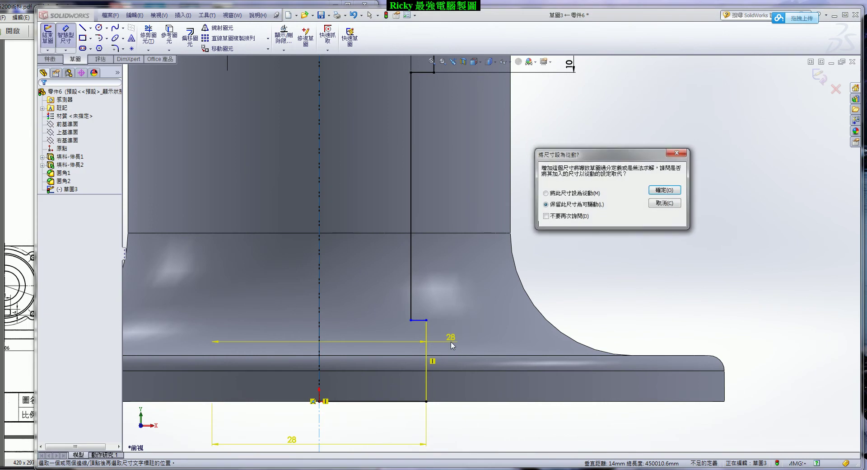
click(663, 204)
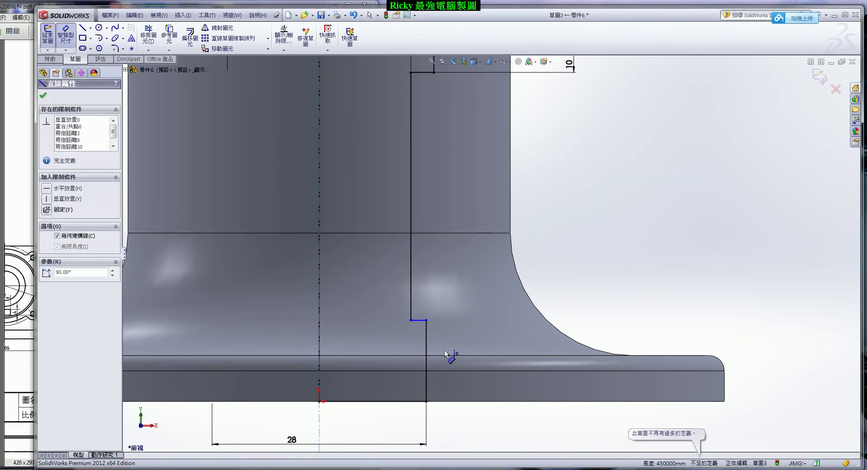
click(429, 342)
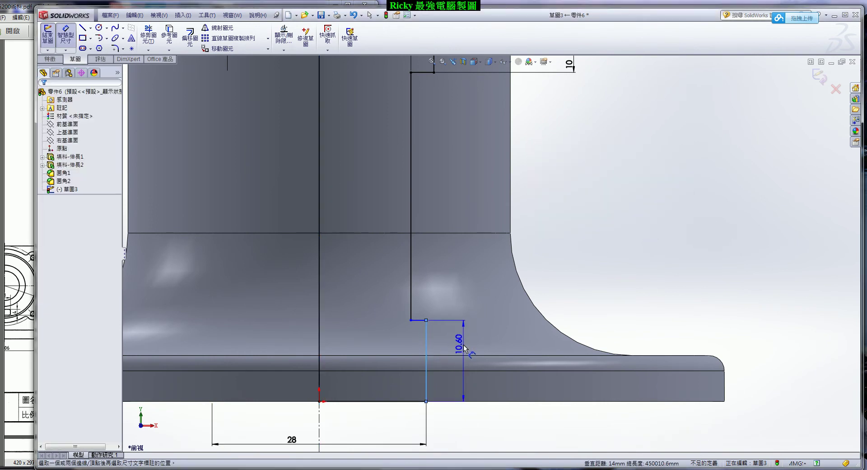
click(462, 344)
text(8)
key(Return)
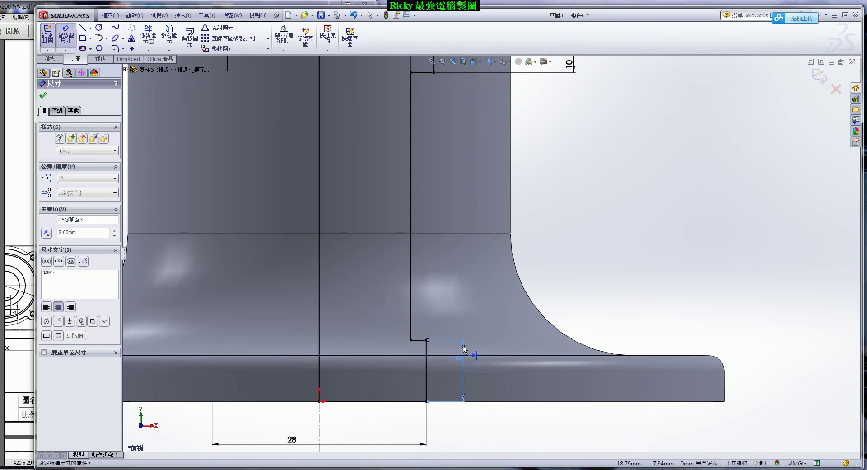
scroll(470, 298, up, 5)
scroll(587, 289, down, 2)
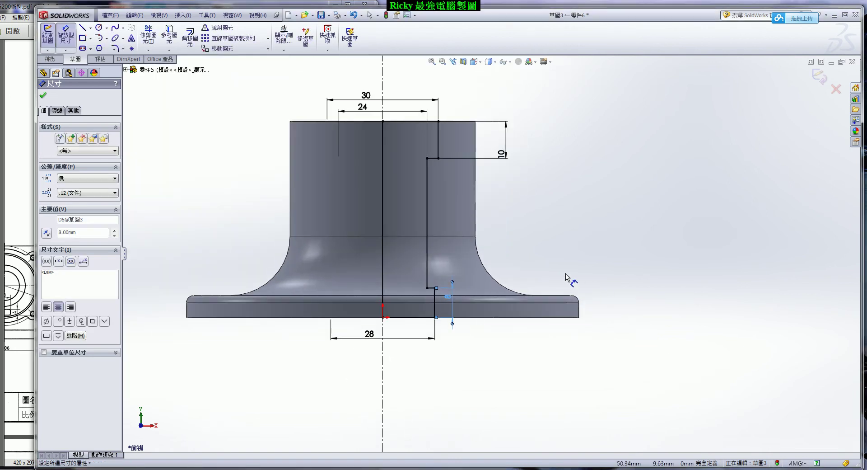
key(Escape)
scroll(578, 276, down, 3)
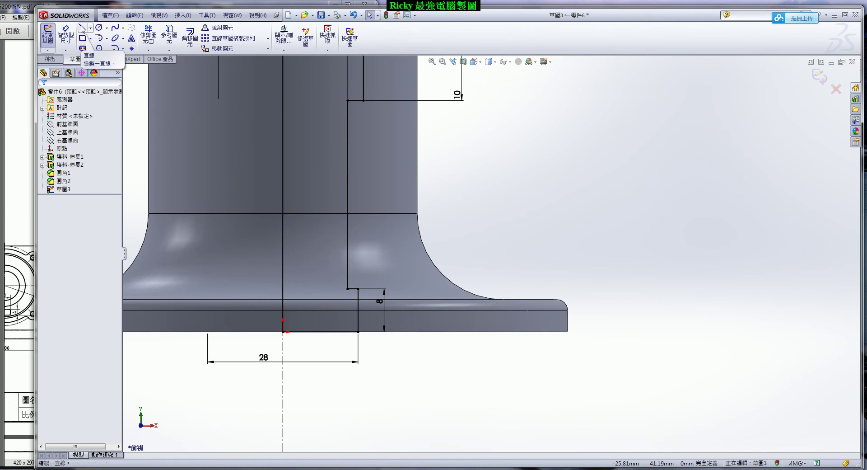
- Offset the flange fillet edge by 5 mm into the sketch
click(83, 28)
scroll(425, 348, down, 1)
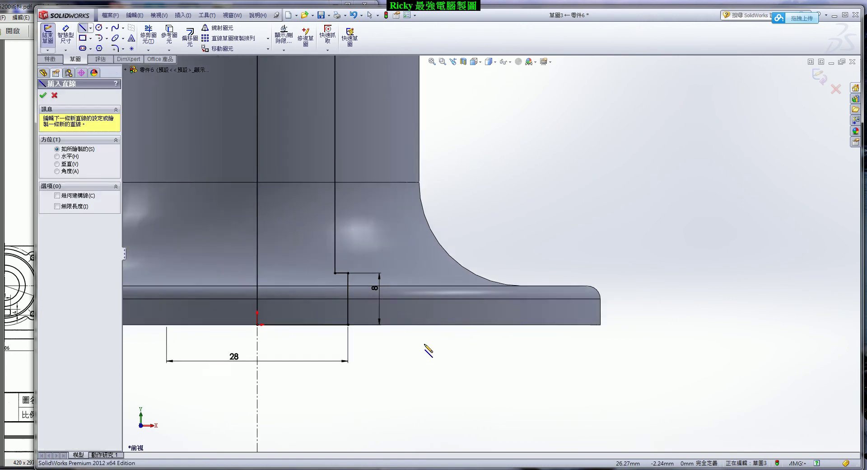
scroll(406, 346, down, 1)
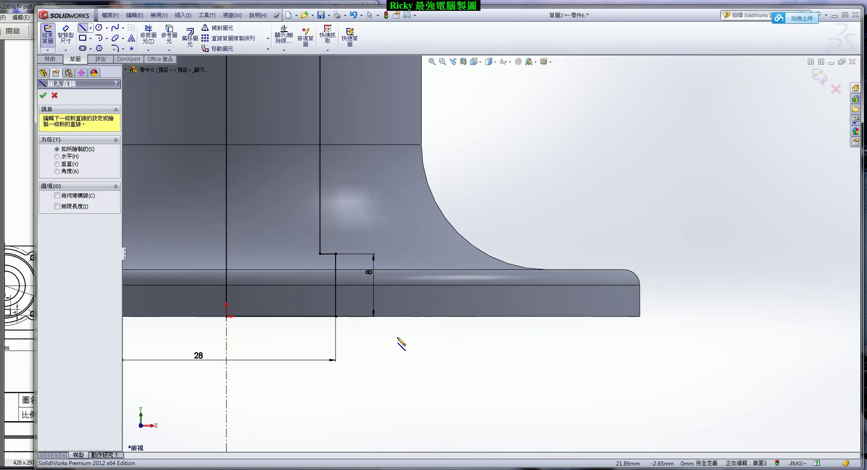
click(190, 38)
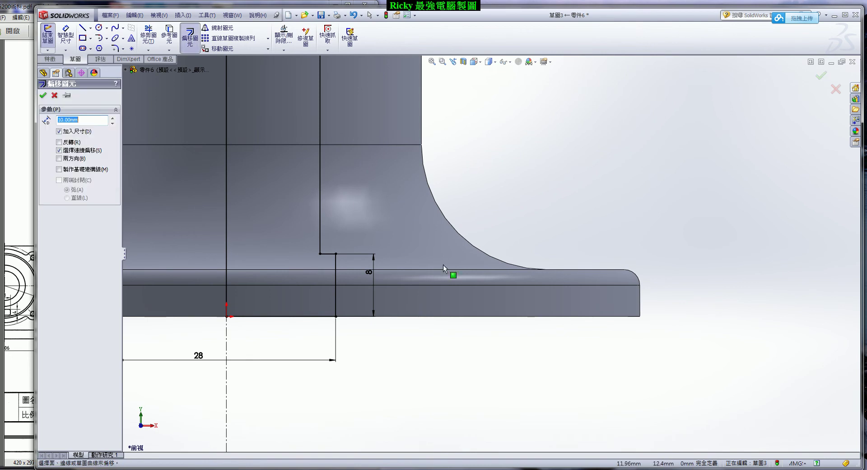
click(470, 246)
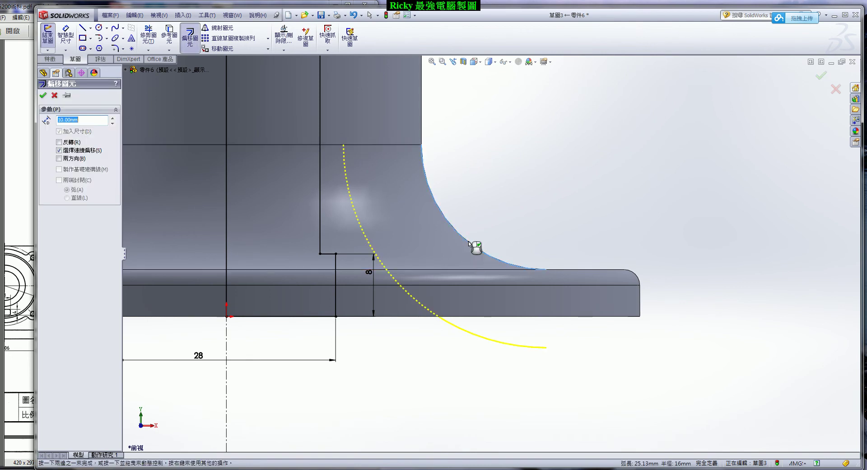
text(5)
key(Return)
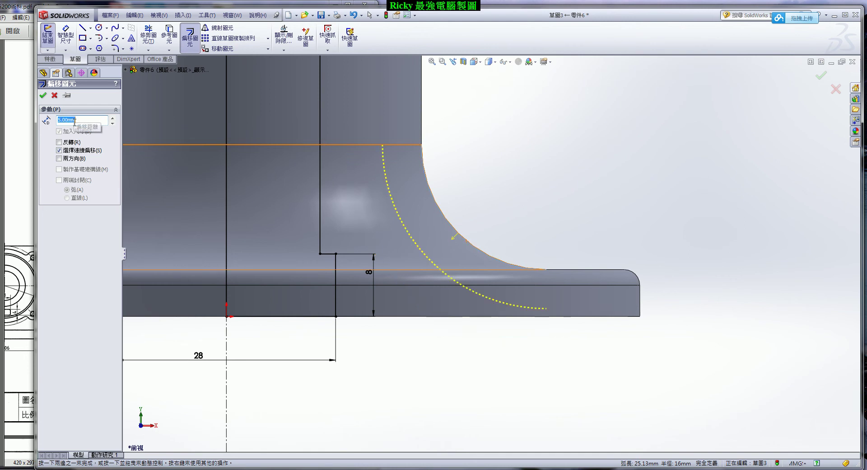
click(43, 96)
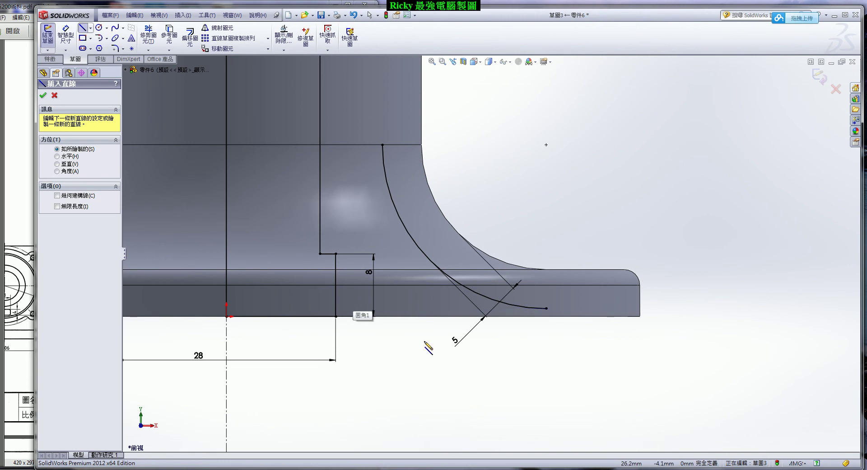
- Draw a slanted line and a short horizontal line to the arc, then close the profile with a vertical line and a bottom line along the flange
click(387, 316)
scroll(381, 272, down, 2)
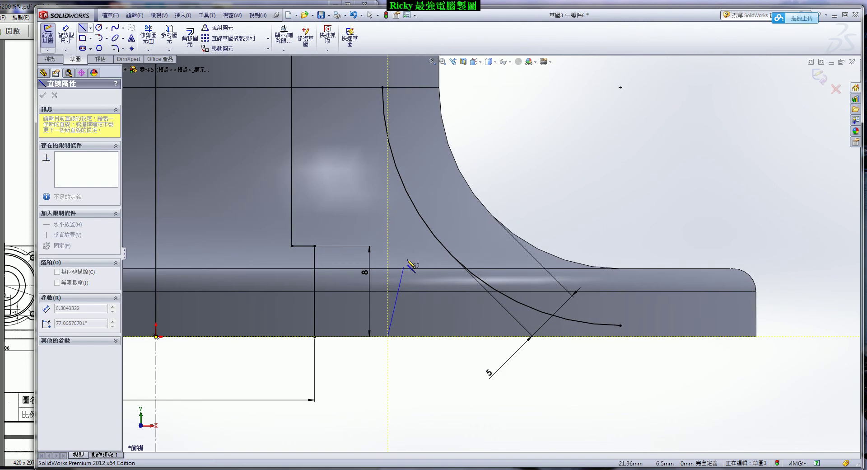
click(412, 253)
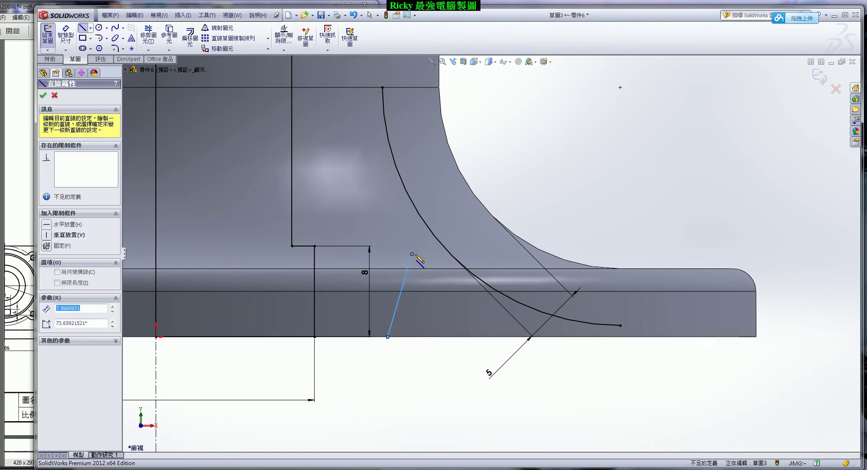
click(453, 256)
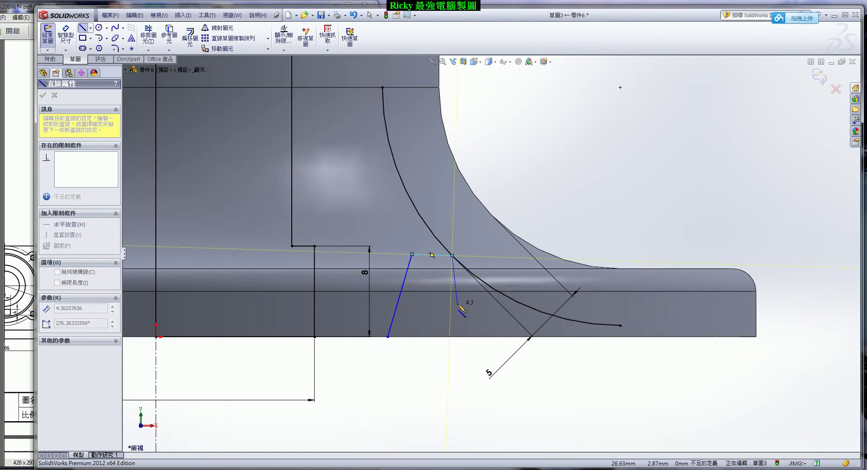
key(Escape)
scroll(405, 244, up, 2)
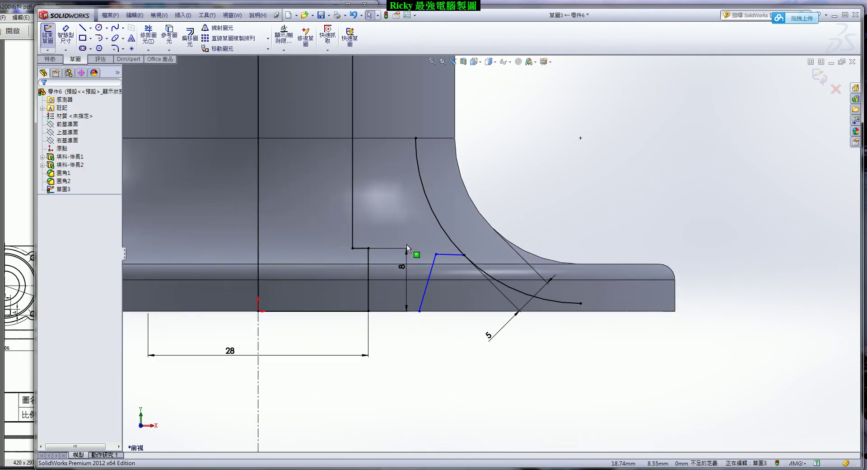
scroll(601, 299, down, 2)
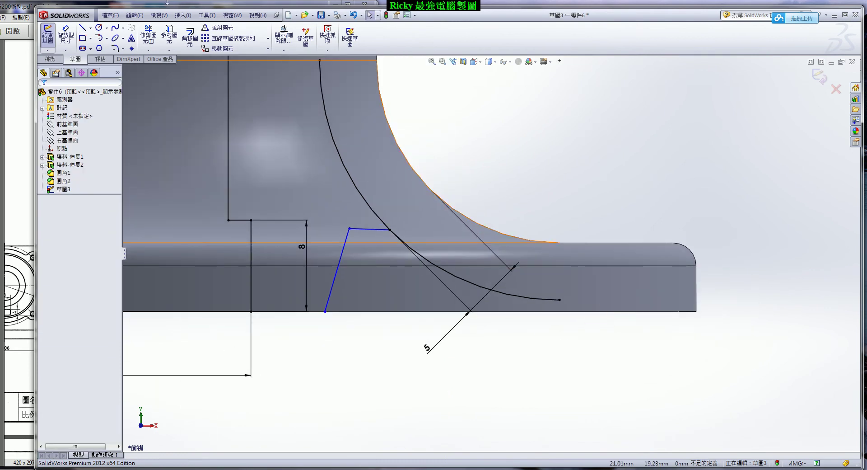
click(82, 28)
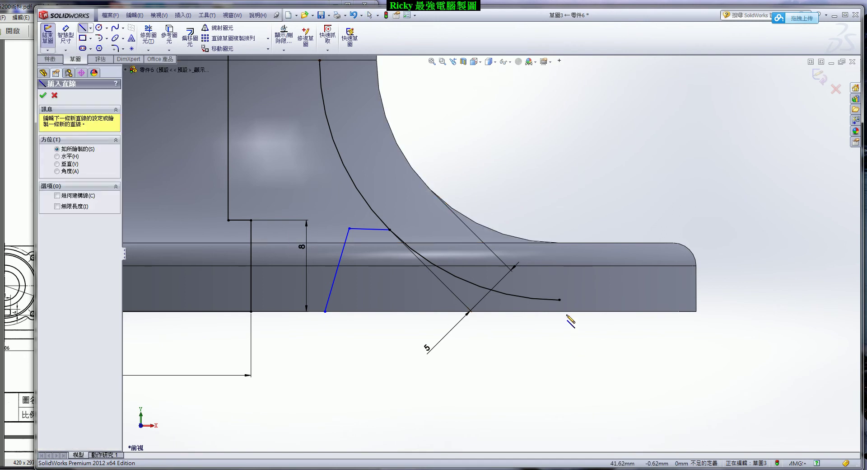
click(559, 299)
click(559, 311)
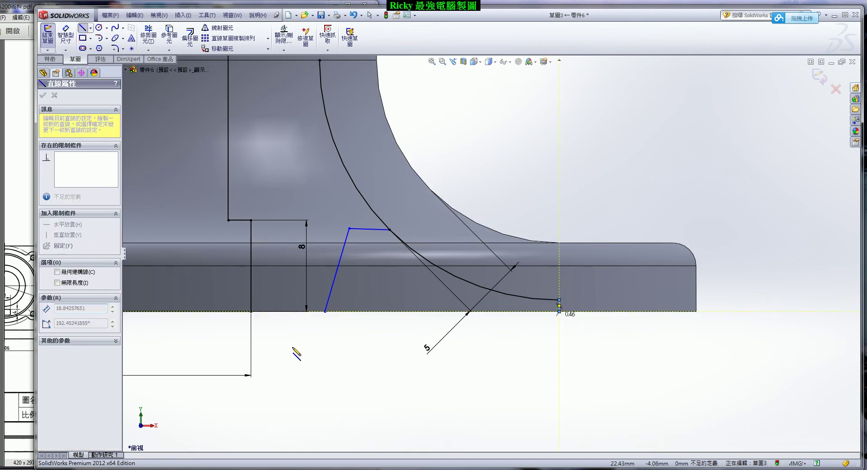
double_click(325, 311)
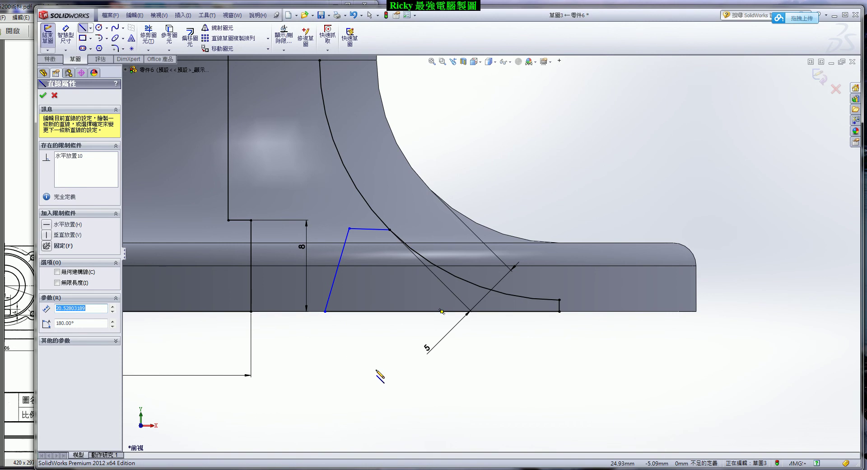
key(Escape)
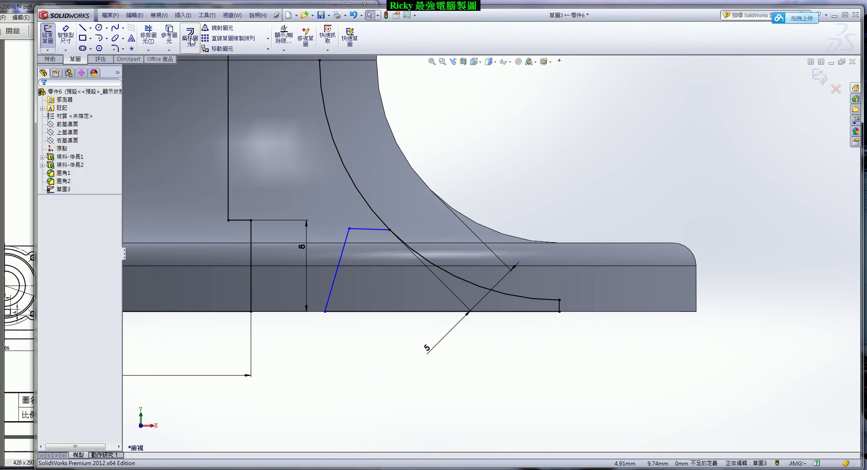
- Power-trim away the upper part of the offset arc
click(149, 34)
drag(364, 142, 315, 188)
scroll(497, 258, up, 3)
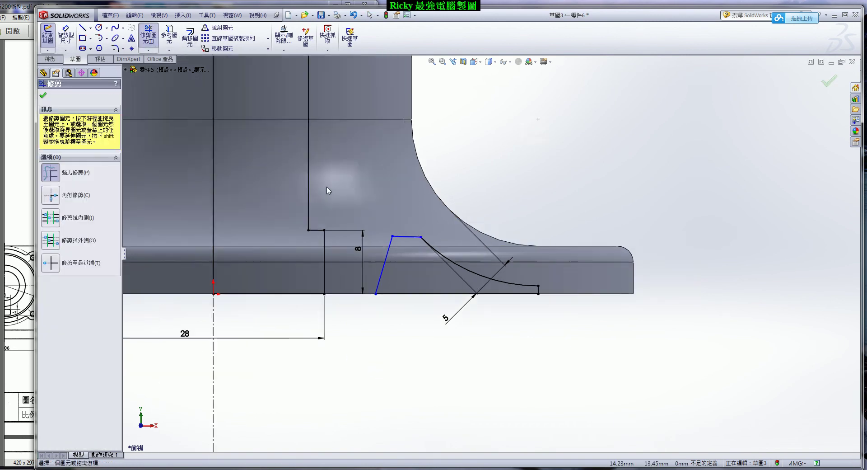
scroll(535, 253, up, 1)
scroll(546, 223, down, 1)
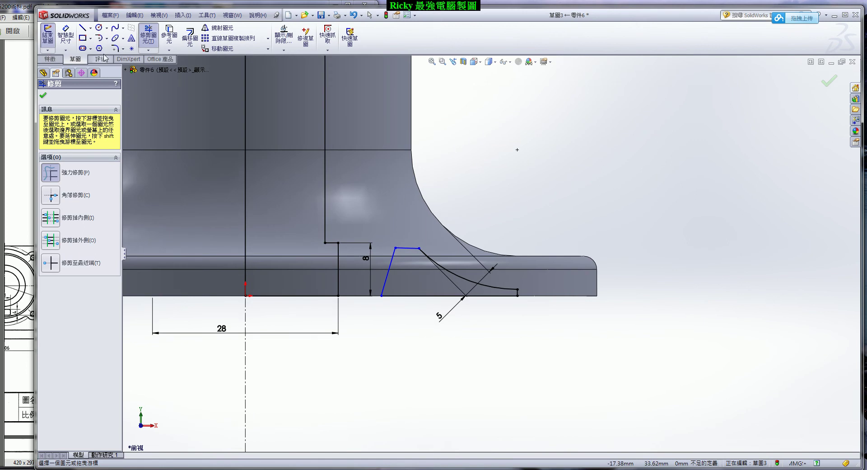
- Dimension the sloped line's lower and upper ends from the centreline at 36 and 40
click(65, 34)
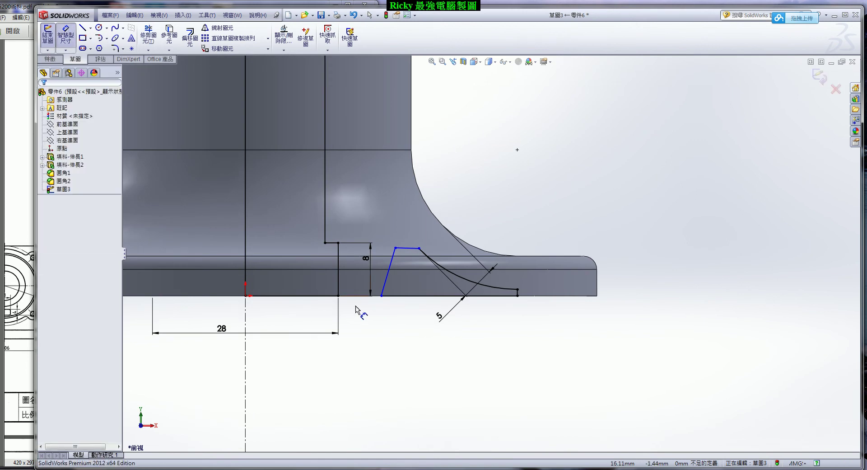
click(382, 296)
click(246, 360)
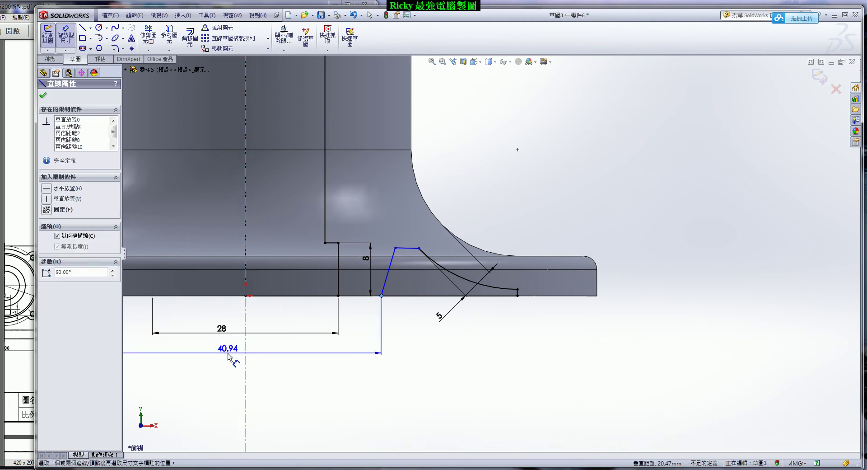
click(228, 357)
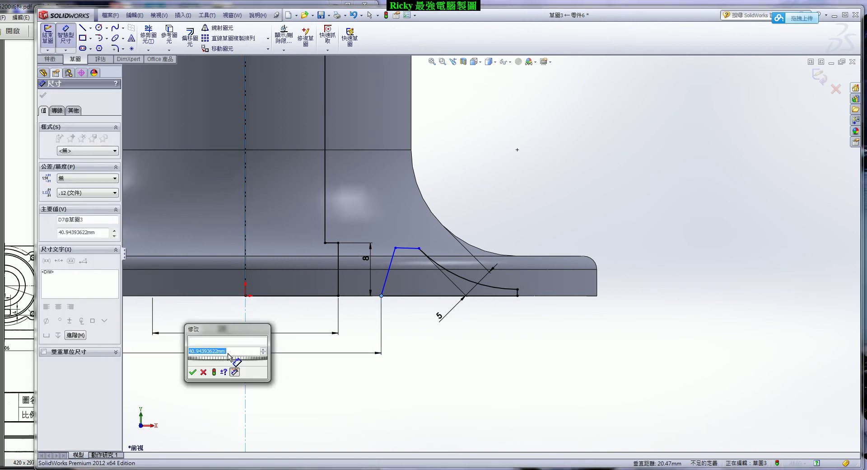
key(Return)
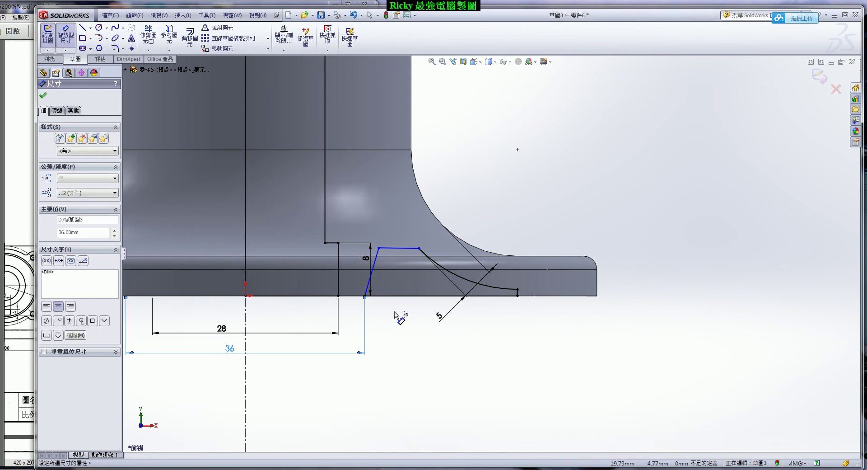
click(379, 248)
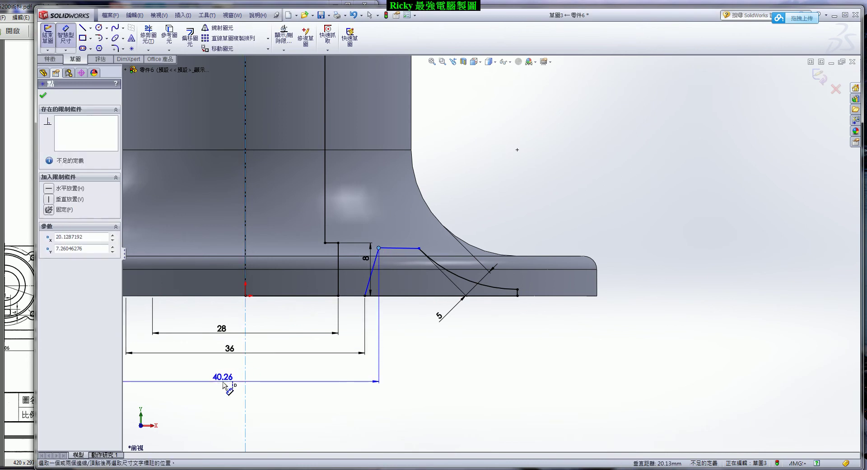
click(229, 381)
text(40)
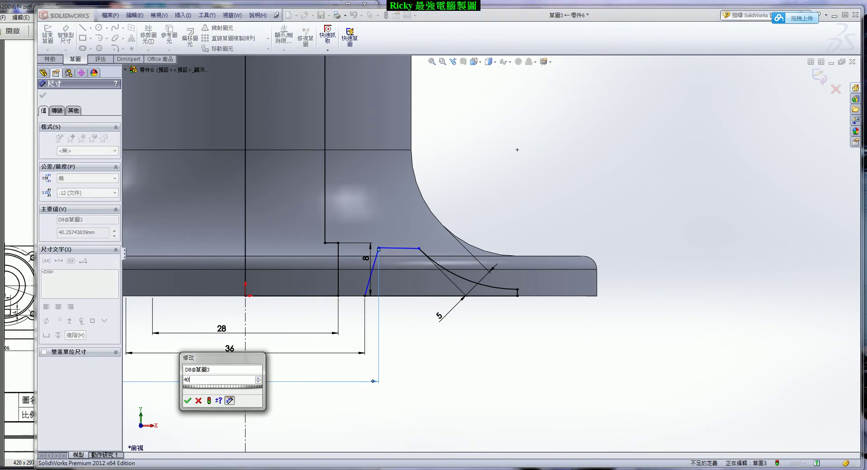
key(Return)
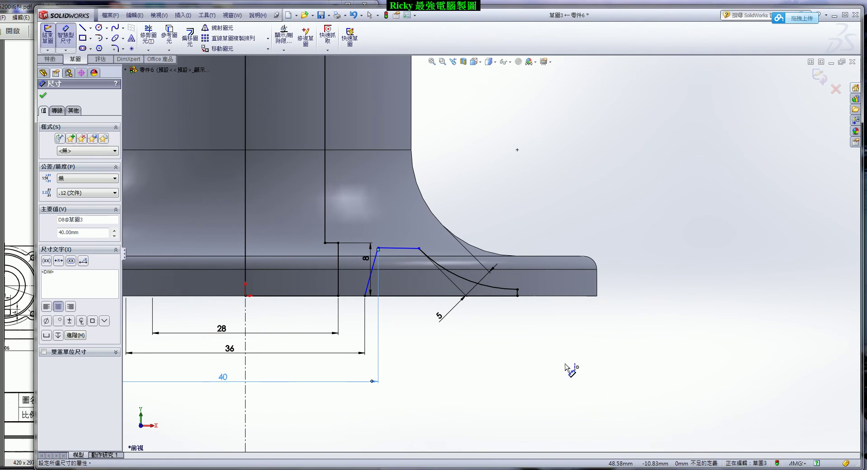
- Discard the redundant 82 dimension and dimension the arc's lower end from the centreline at 86
click(517, 289)
click(245, 343)
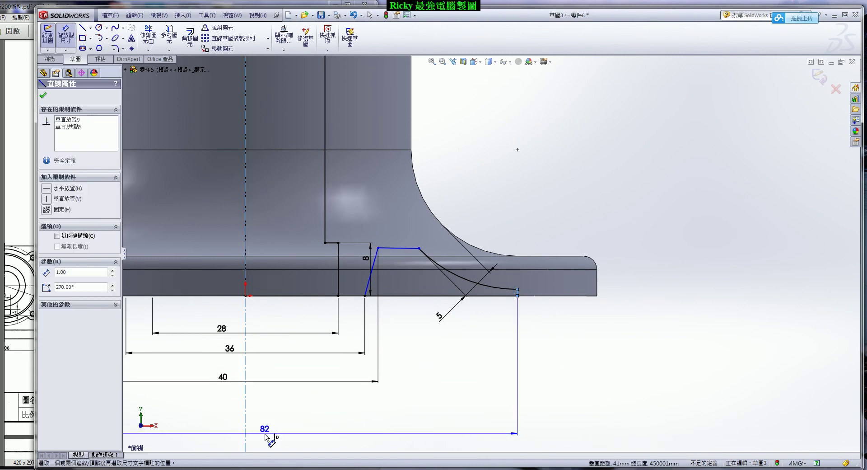
click(266, 438)
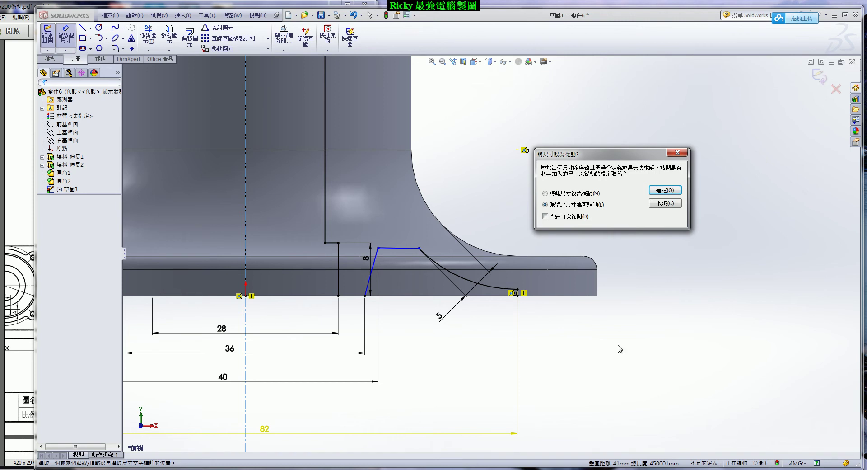
click(673, 204)
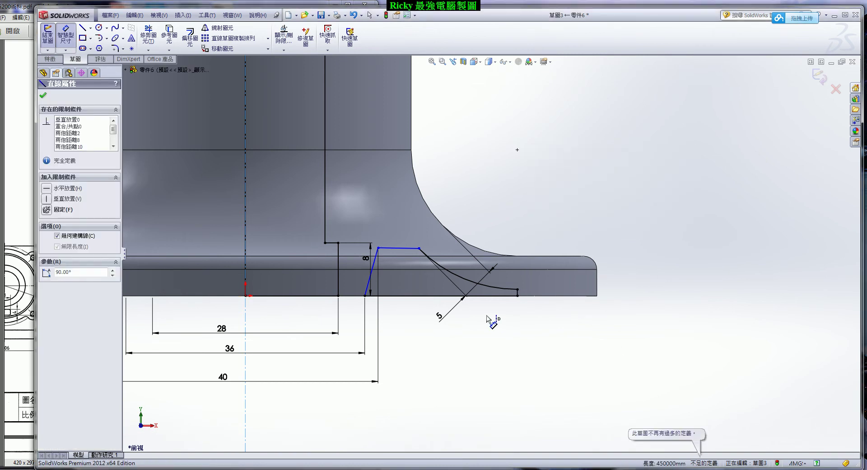
key(Escape)
scroll(488, 319, down, 3)
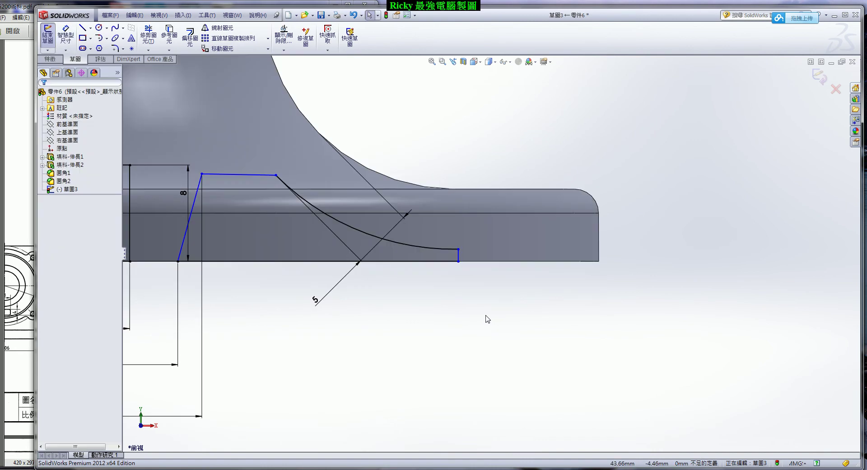
key(d)
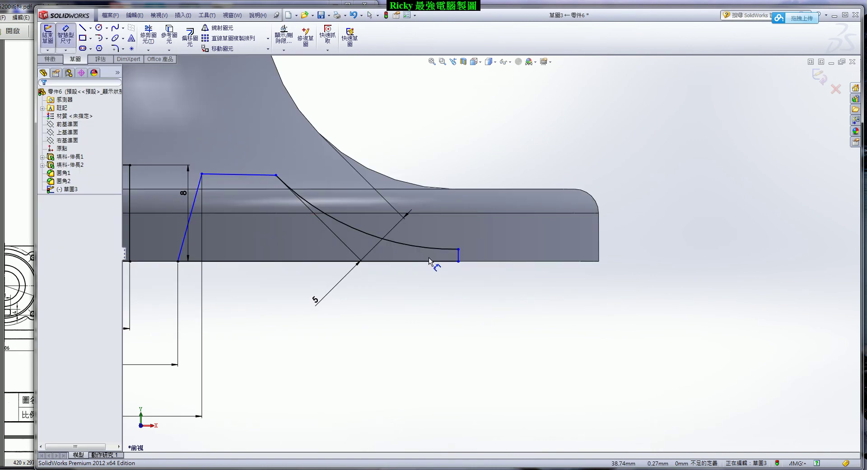
click(458, 253)
scroll(458, 256, up, 3)
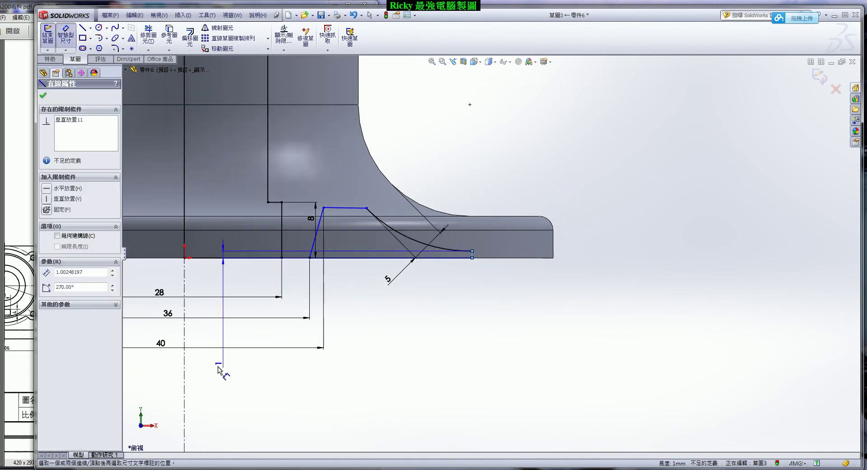
click(186, 365)
click(178, 409)
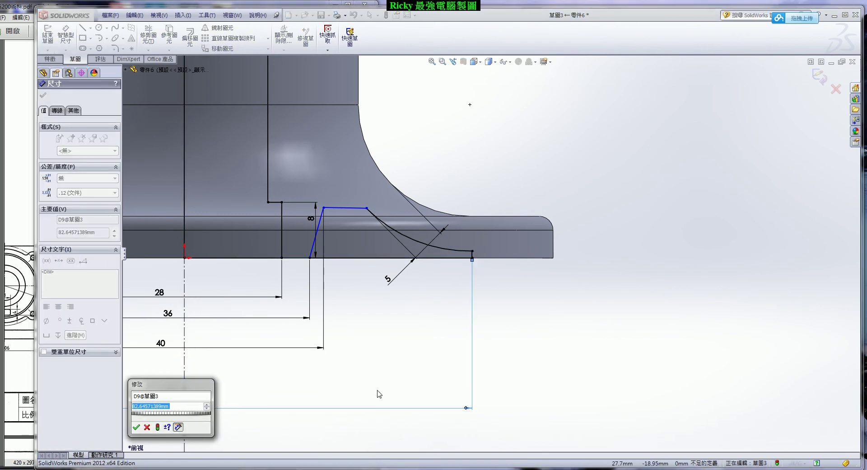
text(86)
key(Return)
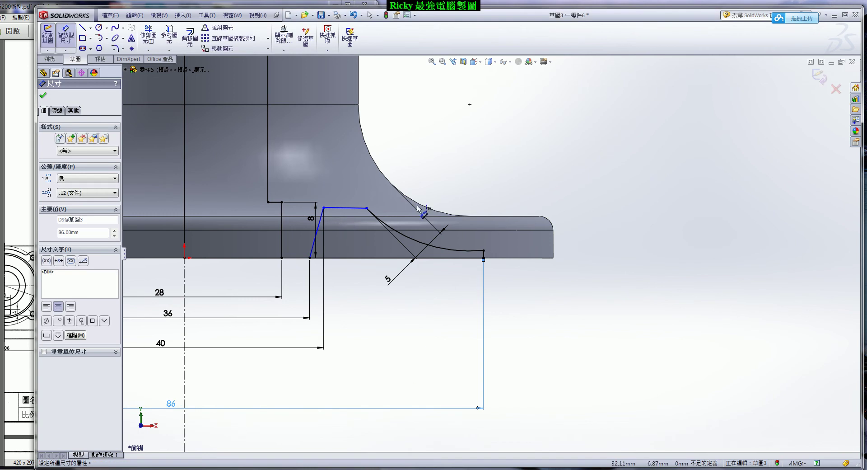
scroll(423, 201, down, 2)
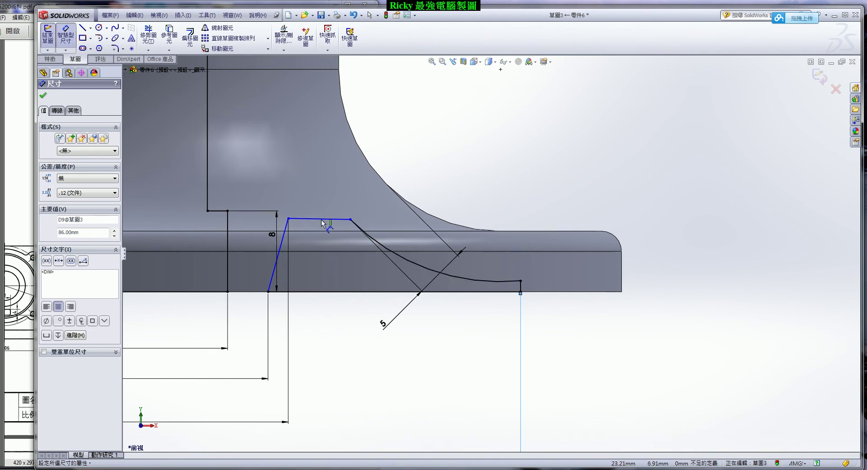
- Add a Horizontal relation to the profile's top line
click(334, 291)
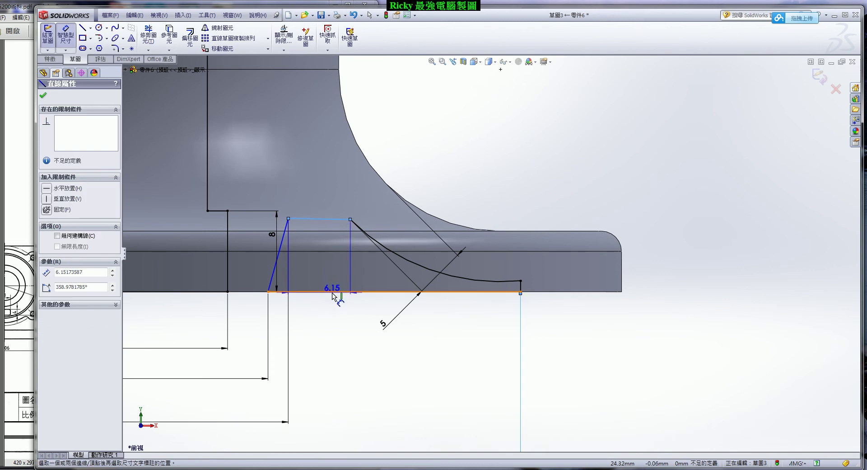
click(333, 292)
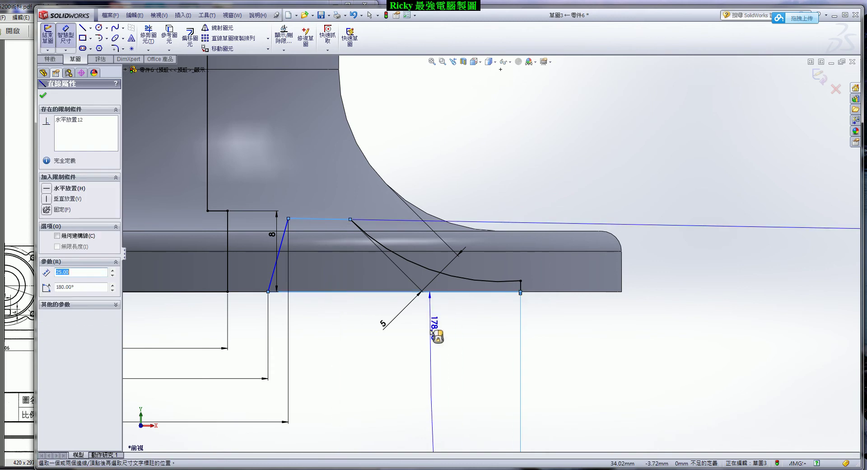
key(Escape)
click(316, 220)
key(Escape)
click(321, 219)
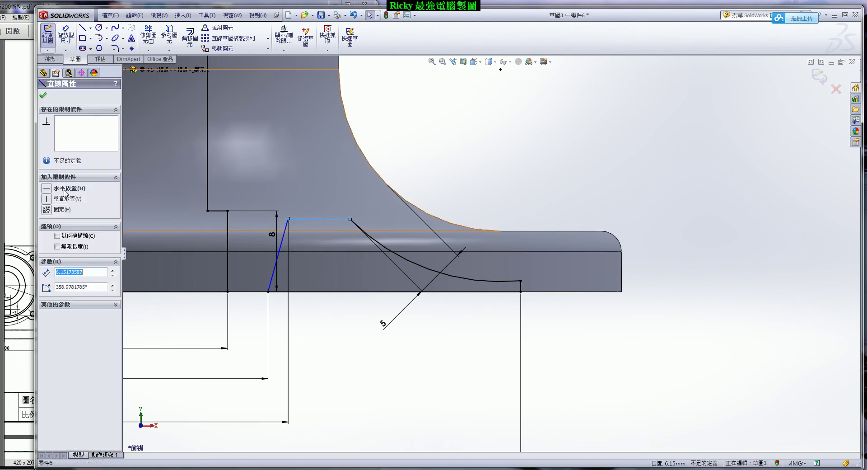
click(47, 189)
- Dimension the top line 11 above the flange's bottom edge
click(66, 34)
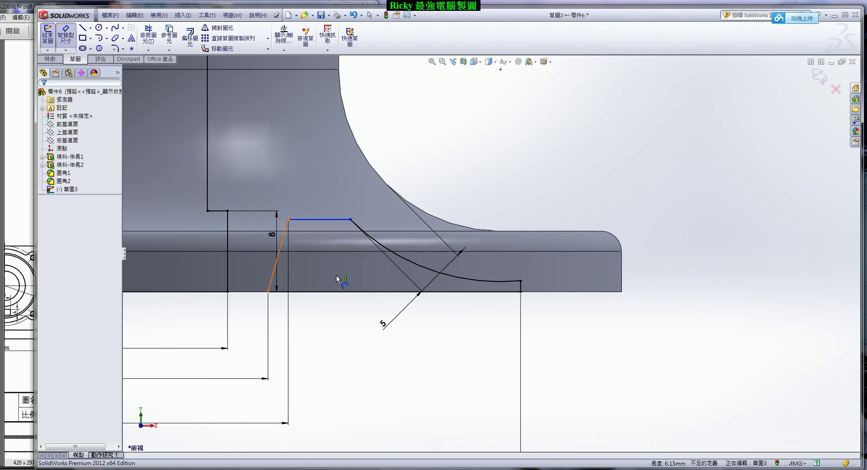
click(331, 221)
click(329, 292)
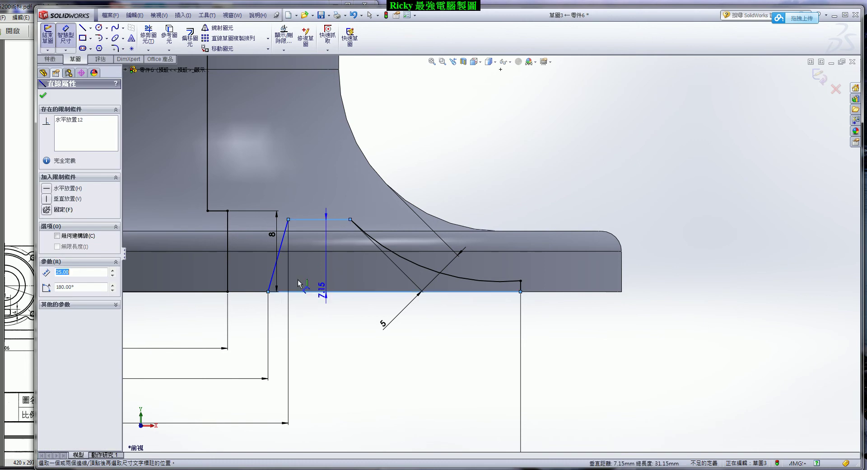
click(251, 264)
text(11)
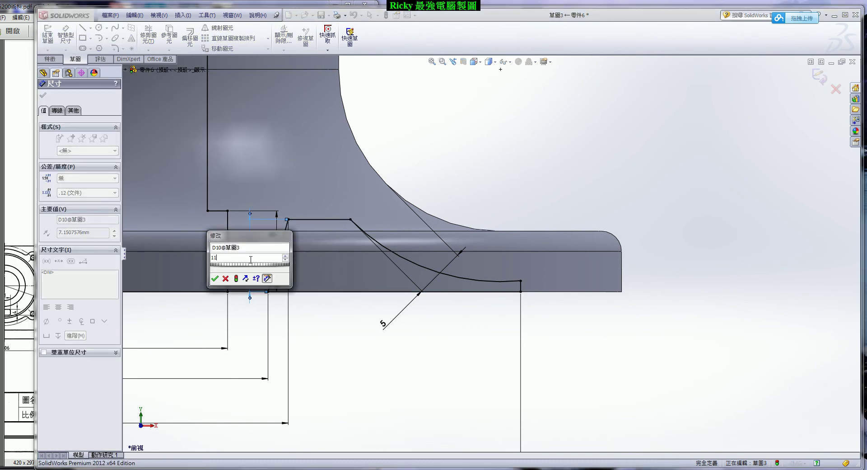
key(Return)
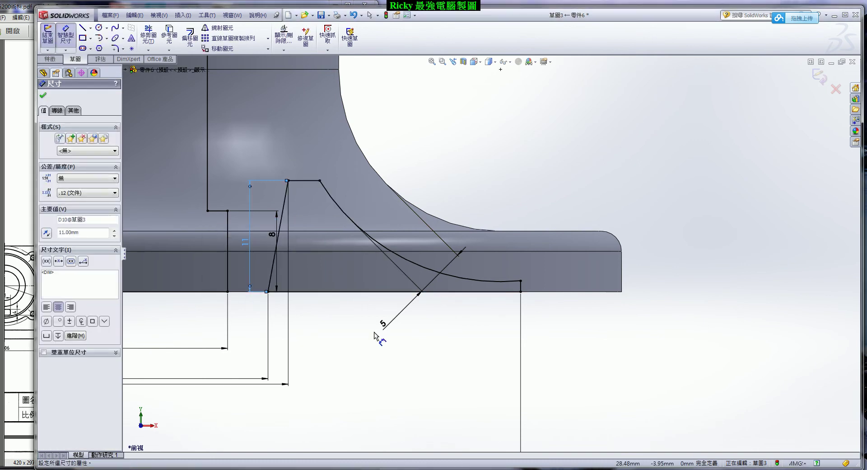
key(Escape)
scroll(384, 330, up, 2)
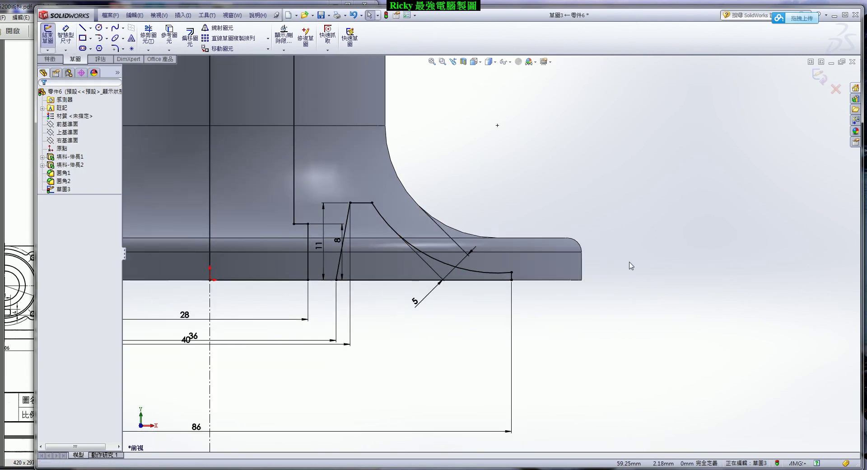
scroll(280, 126, down, 2)
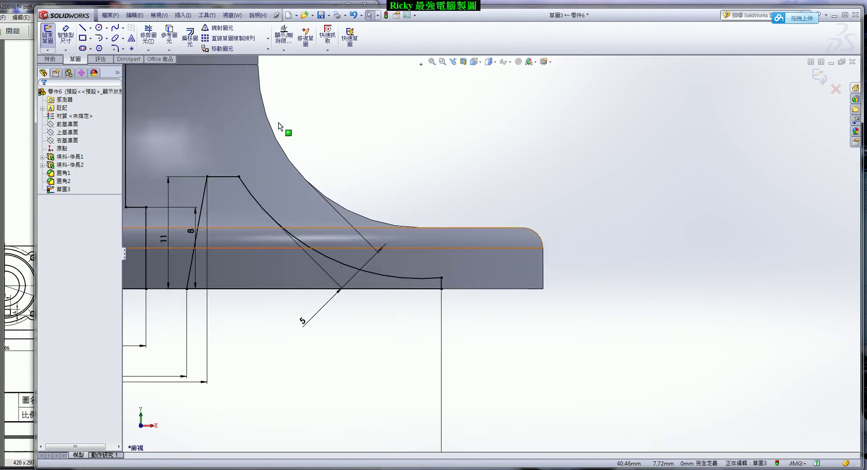
- Attempt a sketch fillet between the arc and the short vertical line, then cancel it
click(118, 48)
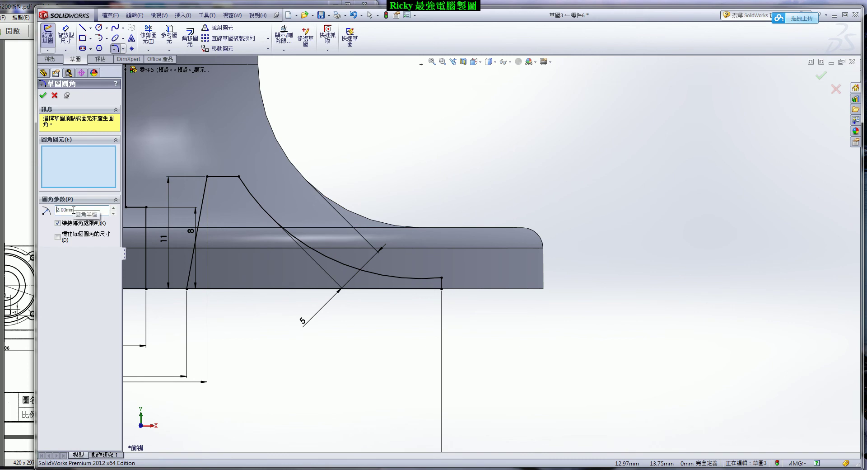
scroll(482, 290, down, 2)
click(431, 279)
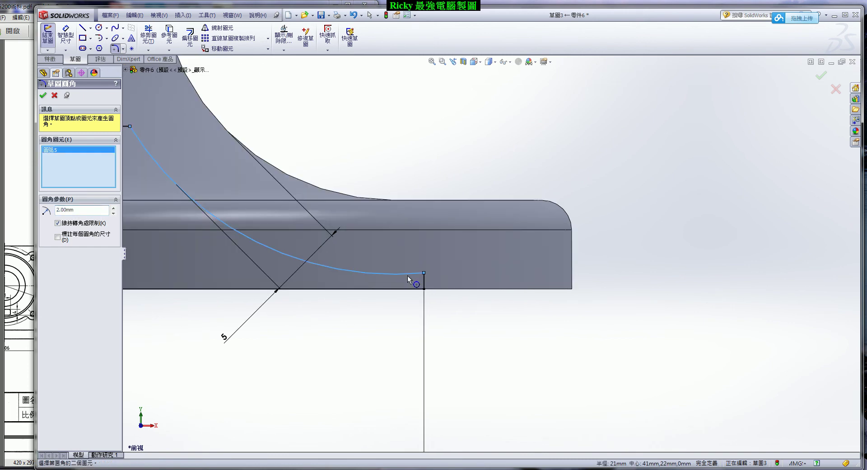
click(424, 285)
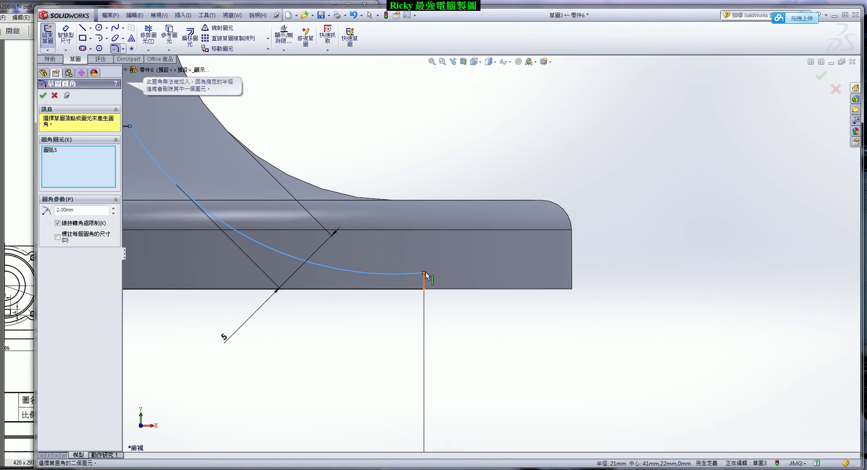
click(55, 95)
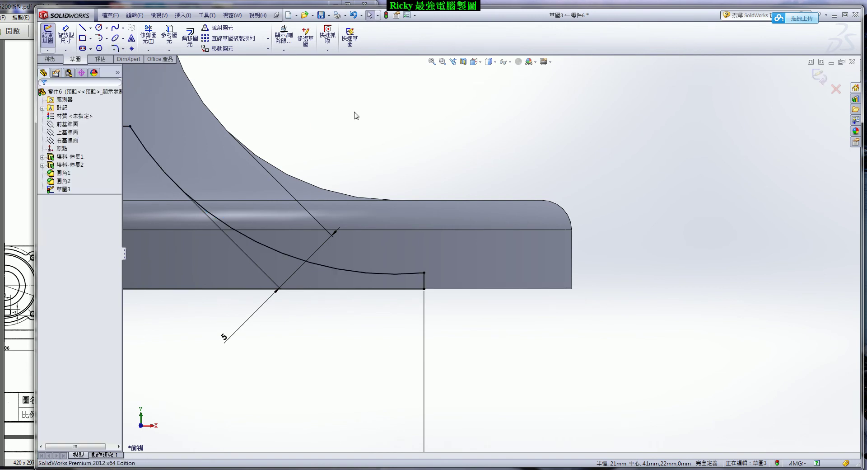
scroll(356, 116, down, 3)
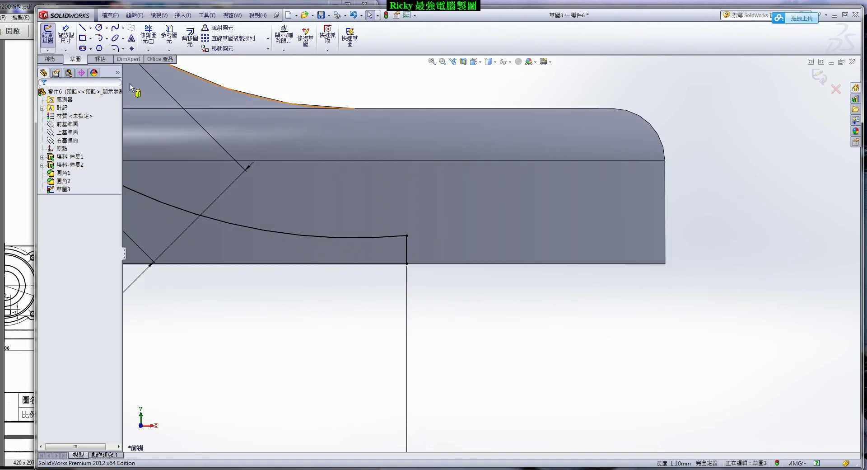
- Apply an R1 fillet at the arc's lower corner and exit the sketch
click(118, 49)
text(1)
click(407, 236)
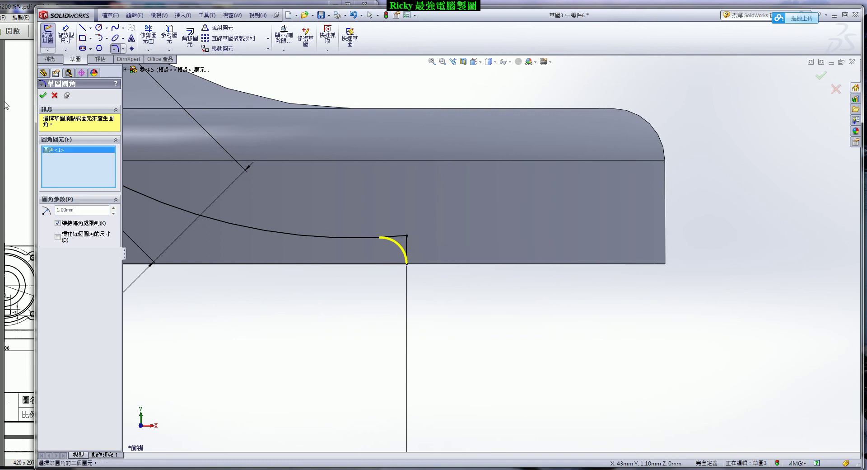
click(43, 94)
scroll(418, 284, up, 3)
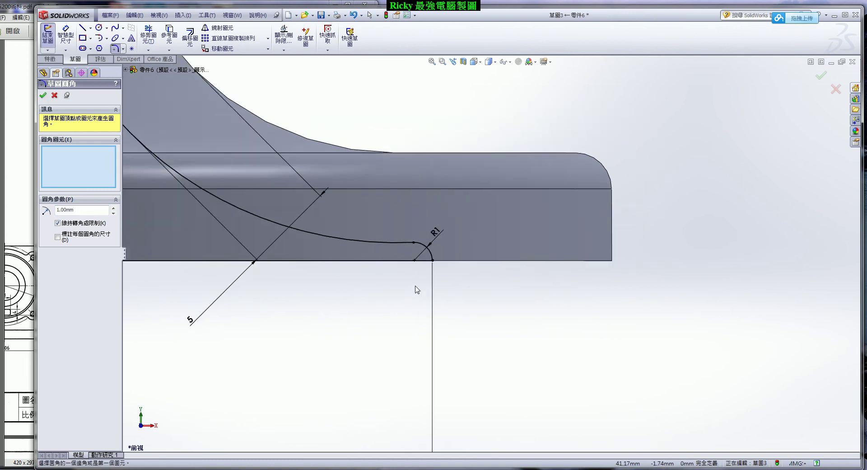
scroll(427, 287, up, 5)
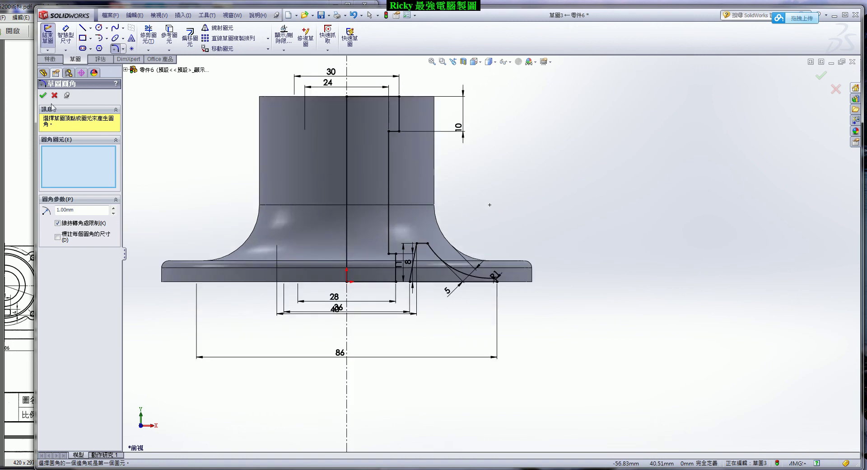
click(42, 95)
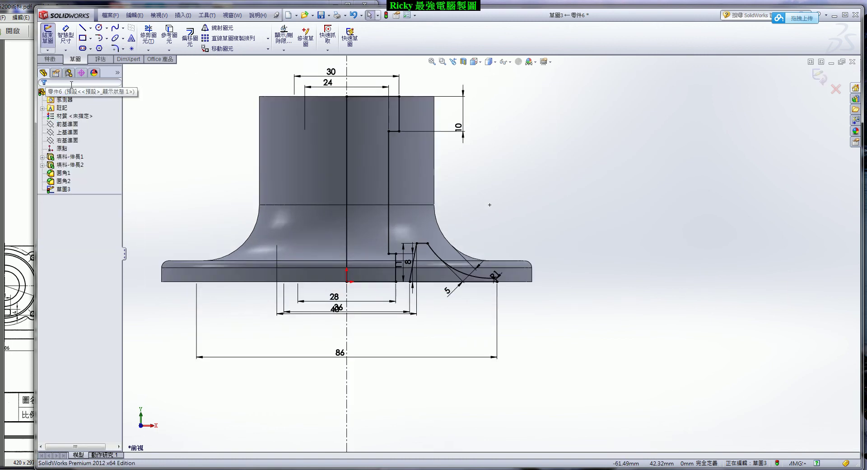
click(49, 39)
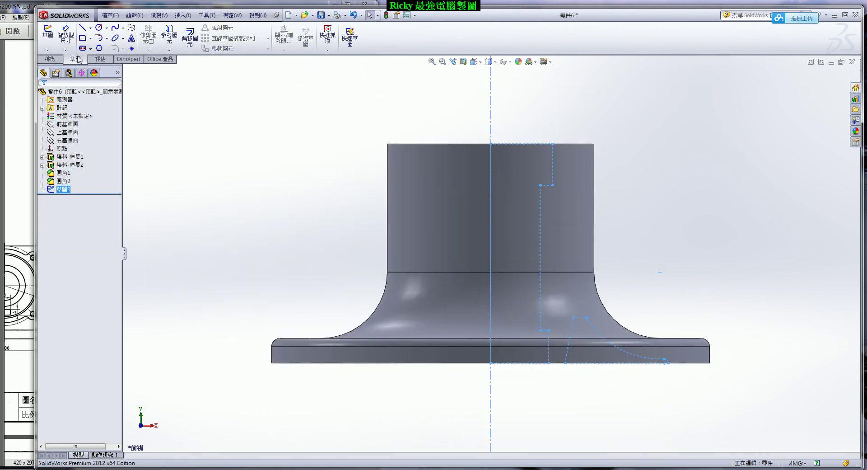
- Revolve-cut Sketch3 a full 360° about its axis, then orbit to view the underside groove
click(50, 59)
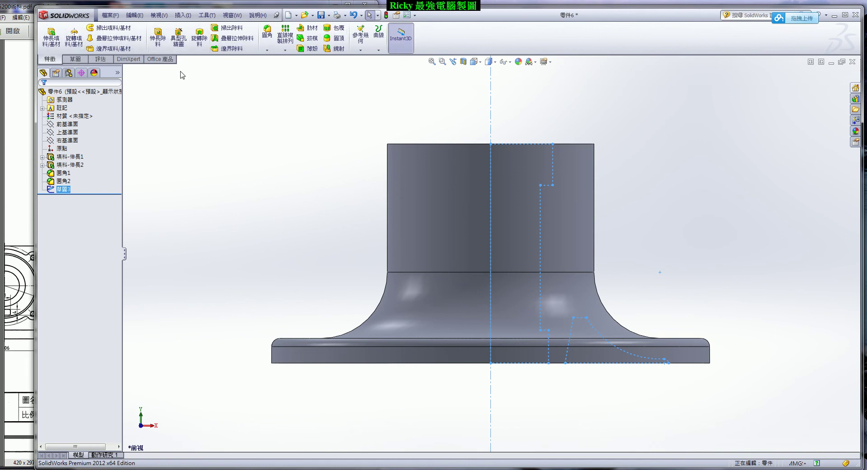
click(202, 47)
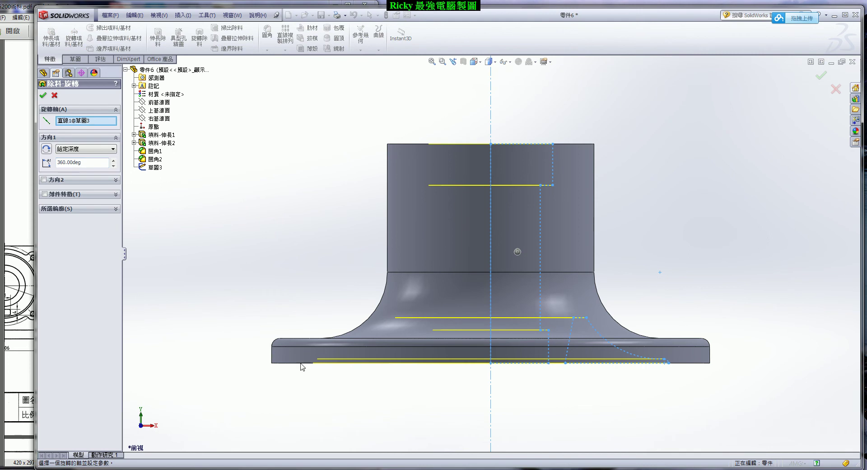
key(Return)
middle_drag(622, 450, 497, 322)
scroll(481, 314, up, 3)
key(ctrl+7)
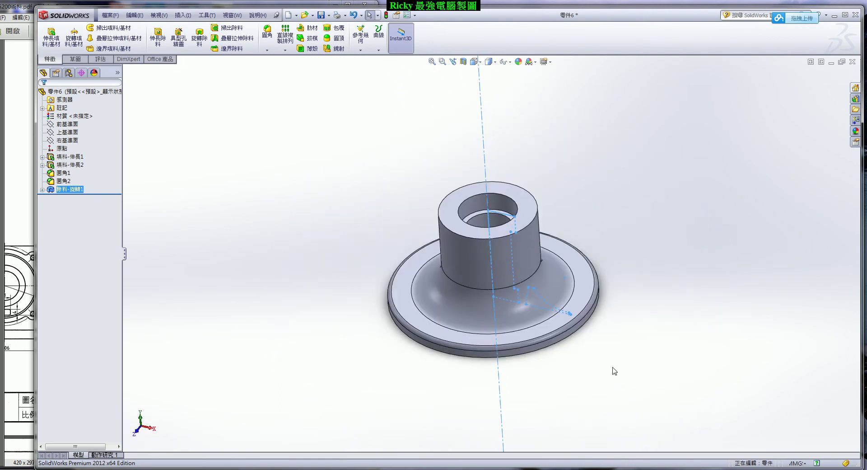
key(f)
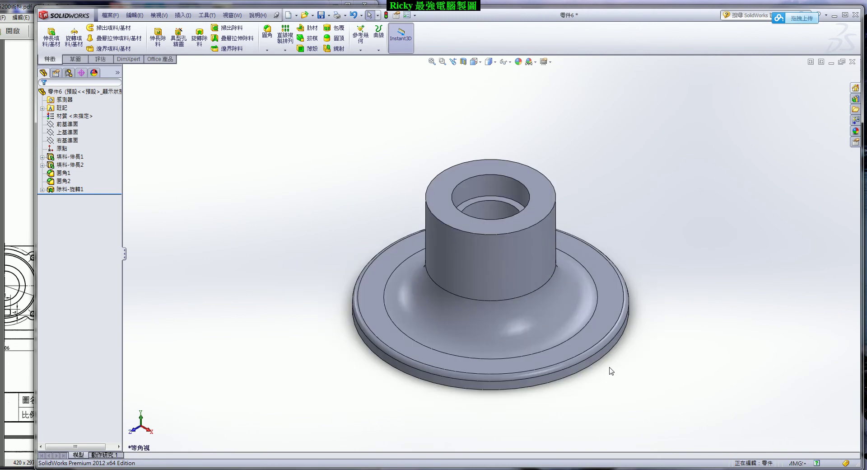
click(232, 15)
click(258, 96)
middle_drag(300, 197, 343, 257)
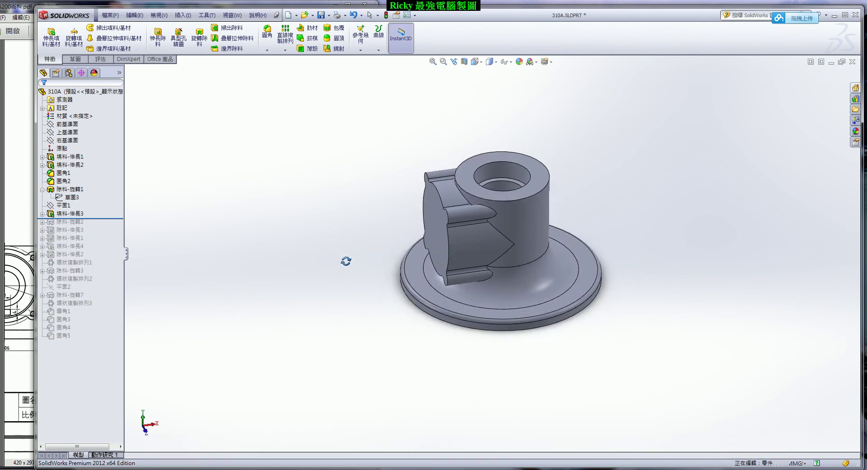
click(231, 15)
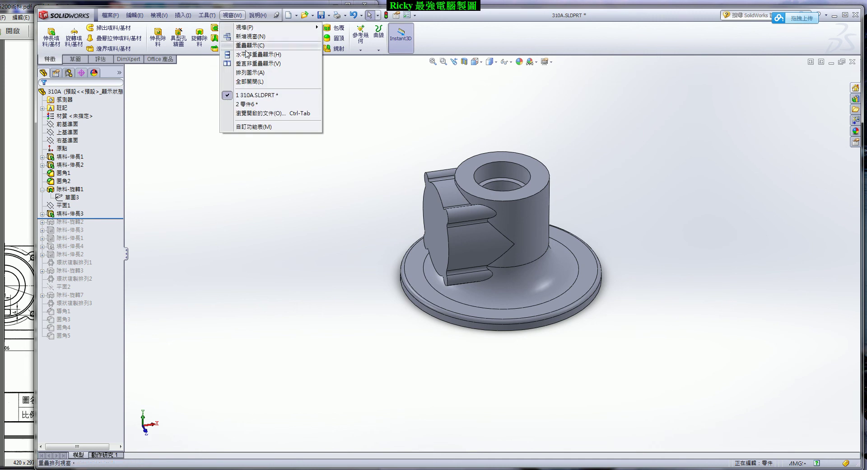
click(256, 109)
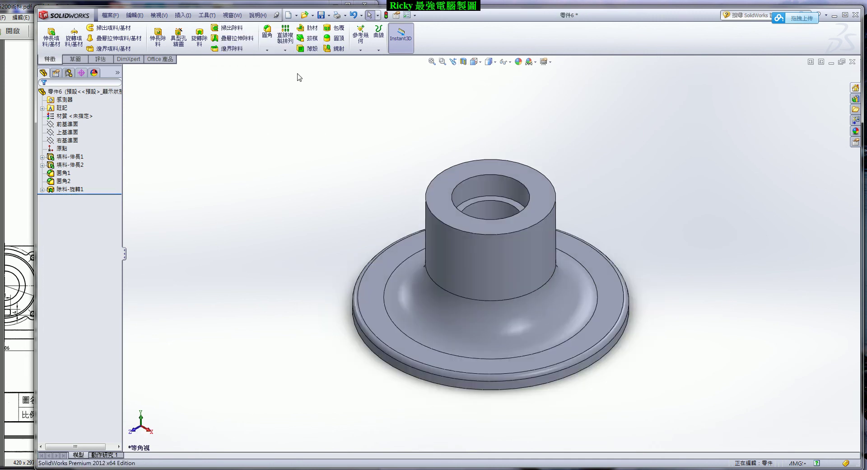
- Create Plane1 offset 36 mm from the Right Plane, flipped to the opposite side
click(361, 50)
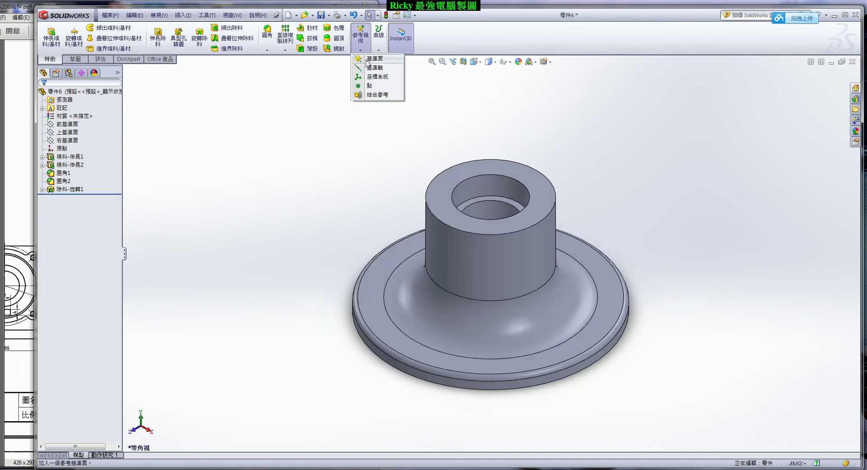
click(368, 57)
click(126, 69)
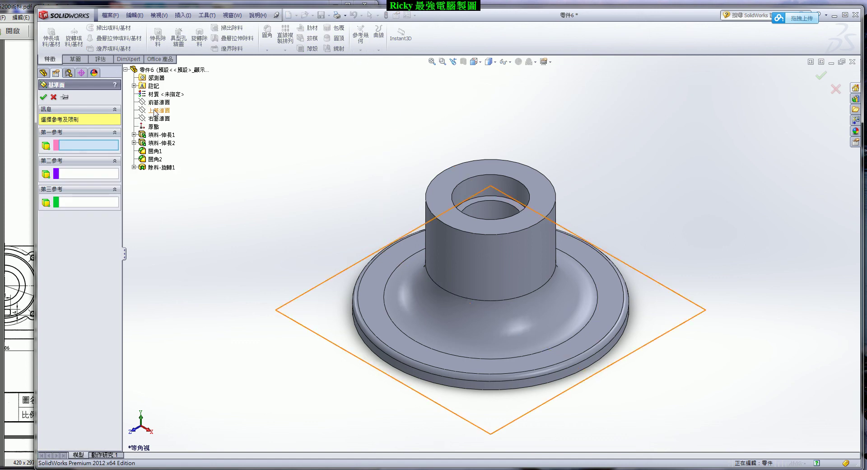
click(160, 119)
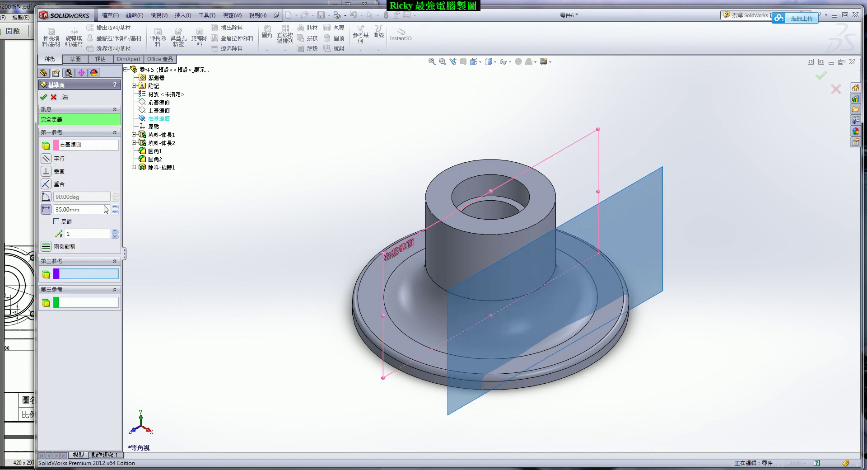
double_click(78, 209)
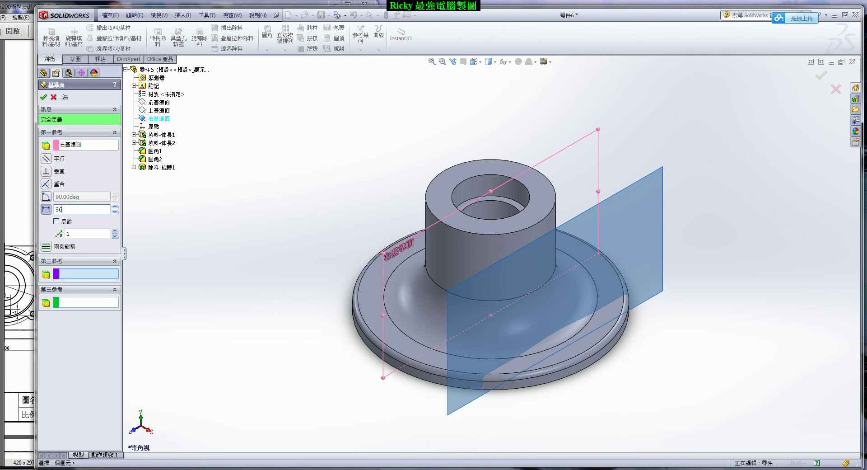
key(Return)
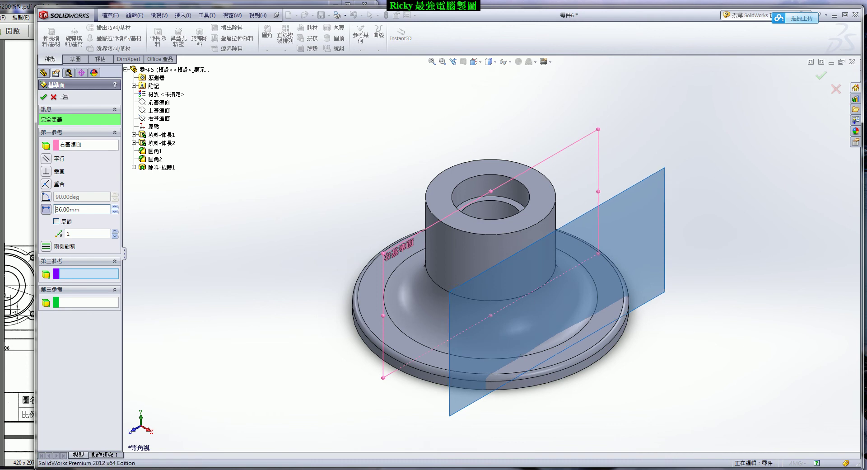
click(57, 222)
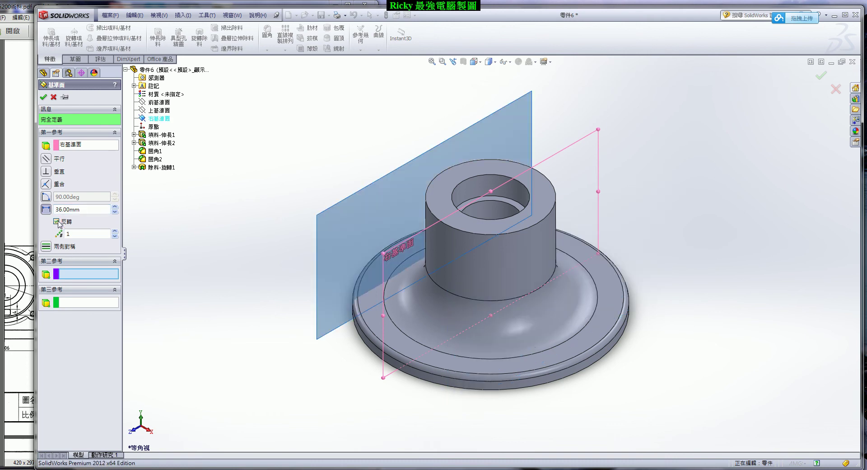
click(43, 97)
middle_drag(190, 269, 324, 253)
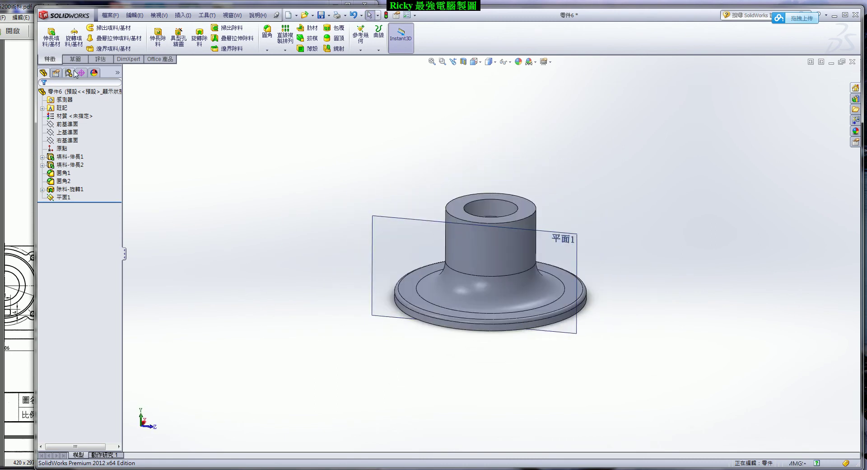
- Open Sketch4 on Plane1 and view it normal to the plane with the whole part visible
click(76, 59)
click(48, 34)
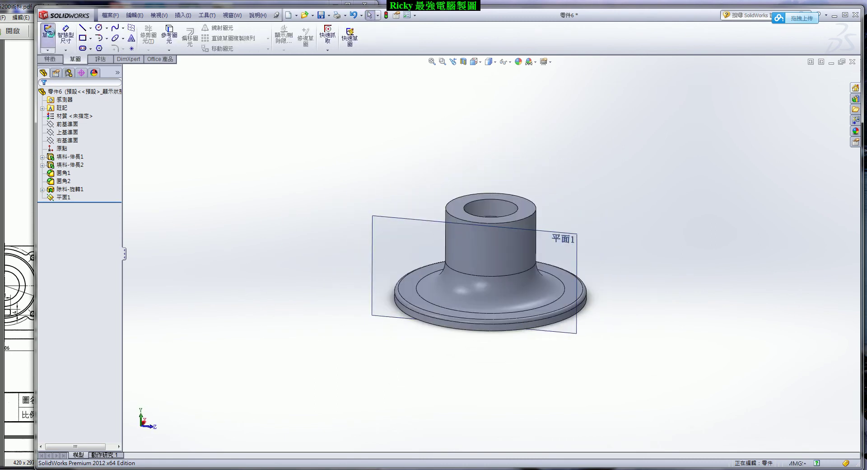
click(386, 222)
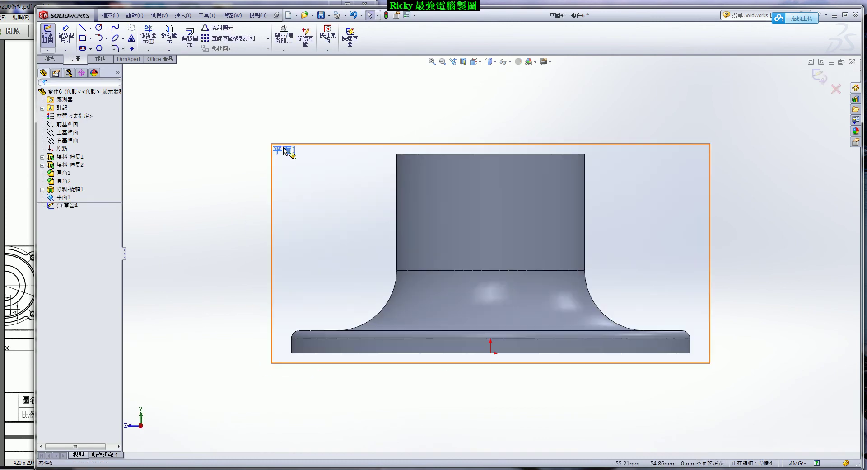
key(ctrl+8)
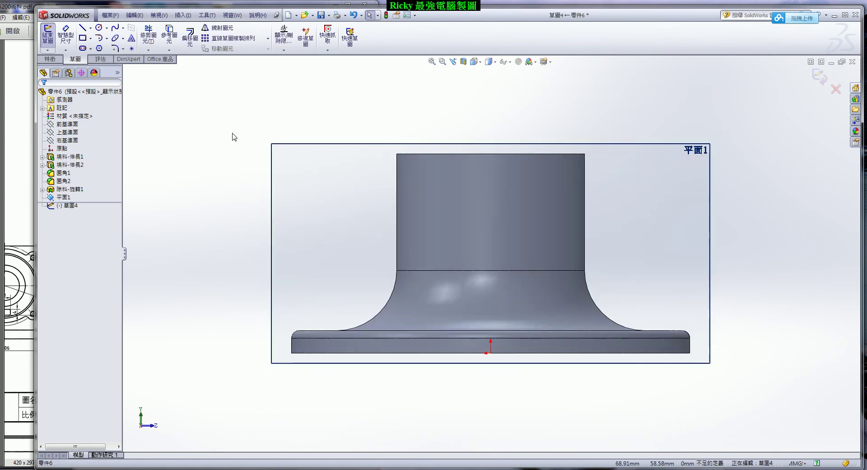
scroll(652, 229, down, 1)
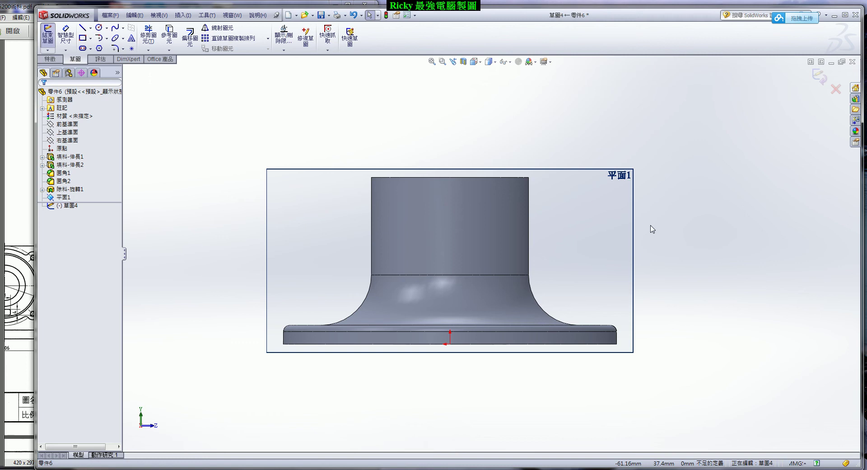
- Draw a circle of radius about 25 and align its centre vertically with the origin
click(99, 28)
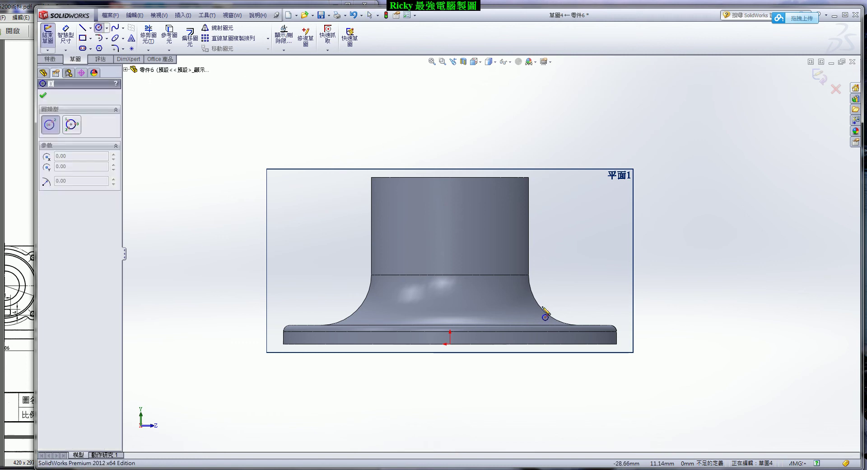
click(450, 244)
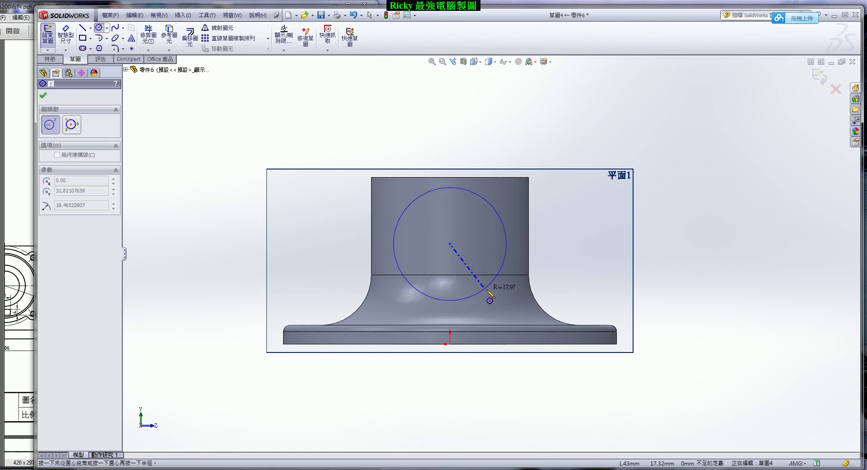
click(530, 243)
click(43, 95)
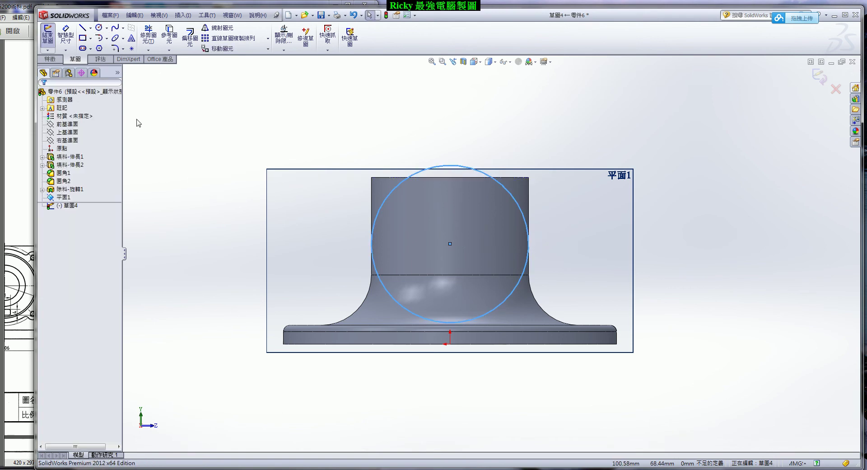
click(450, 244)
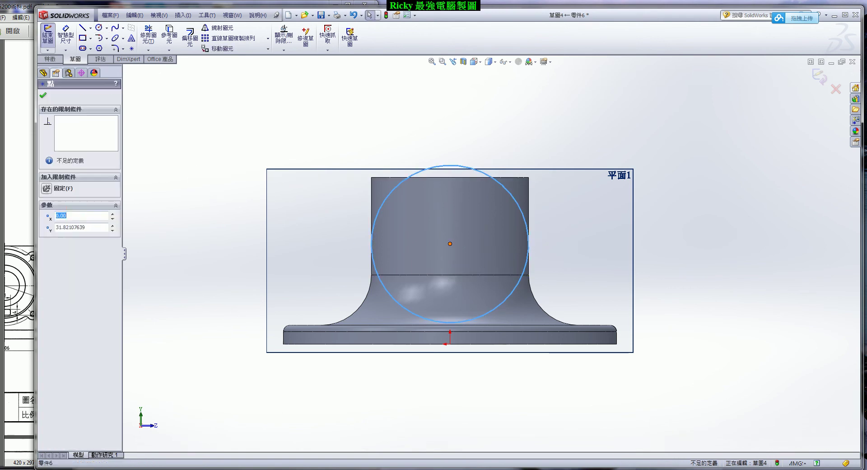
ctrl+click(451, 345)
click(48, 251)
click(44, 96)
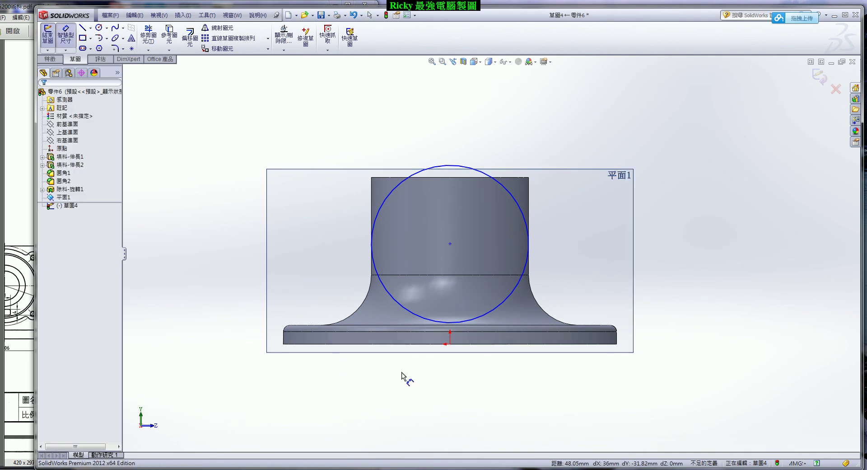
- Dimension the circle centre 36 above the part's bottom edge
click(394, 344)
click(401, 304)
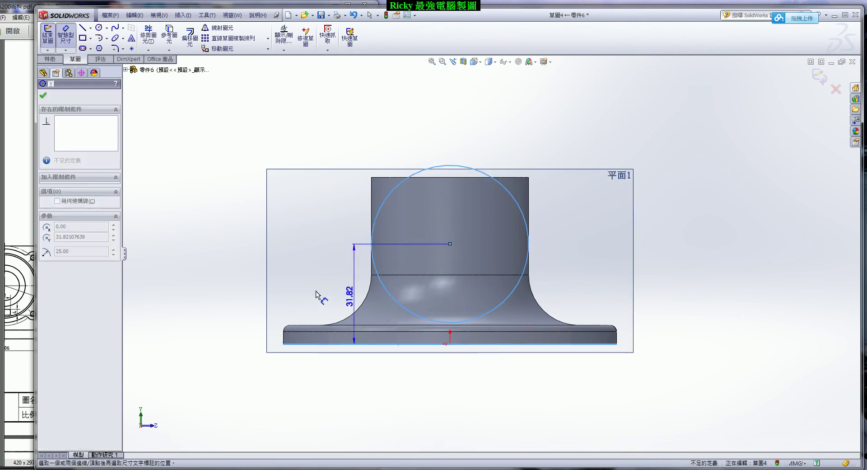
click(302, 290)
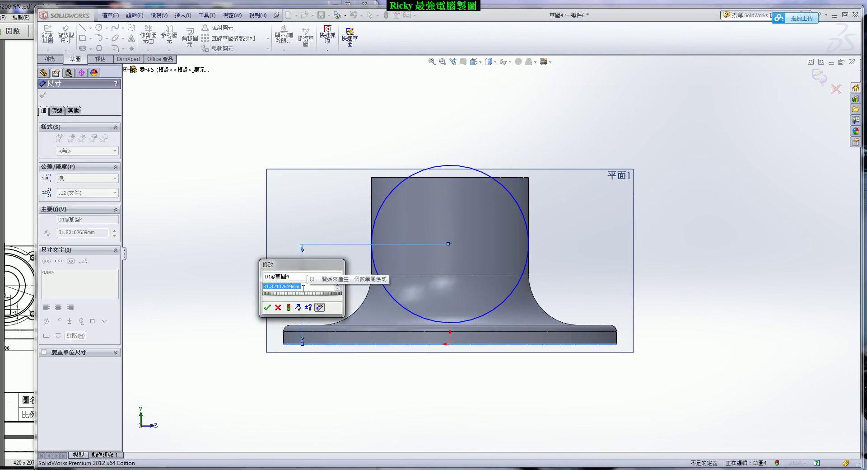
text(36)
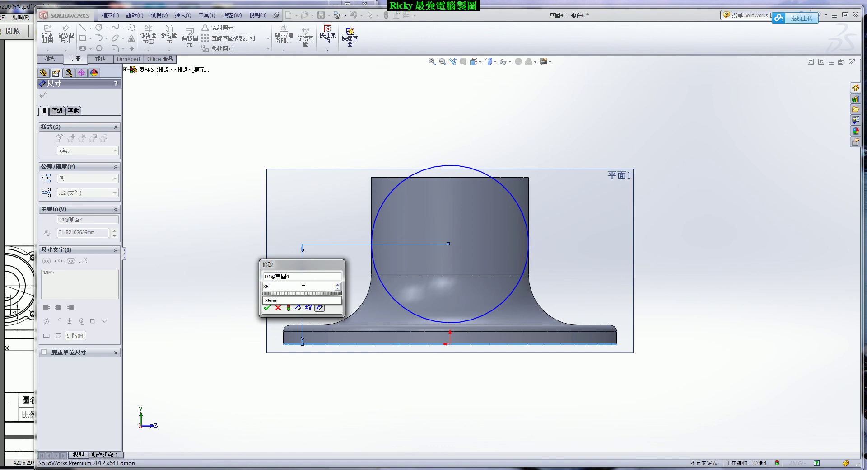
key(Return)
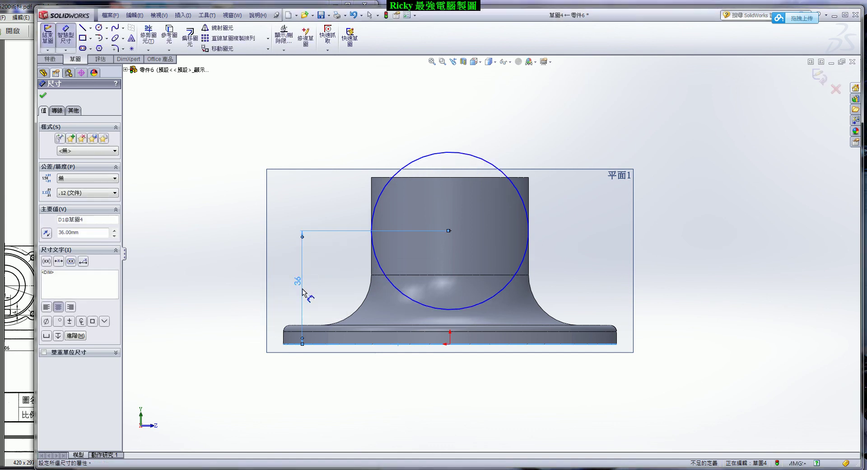
key(Escape)
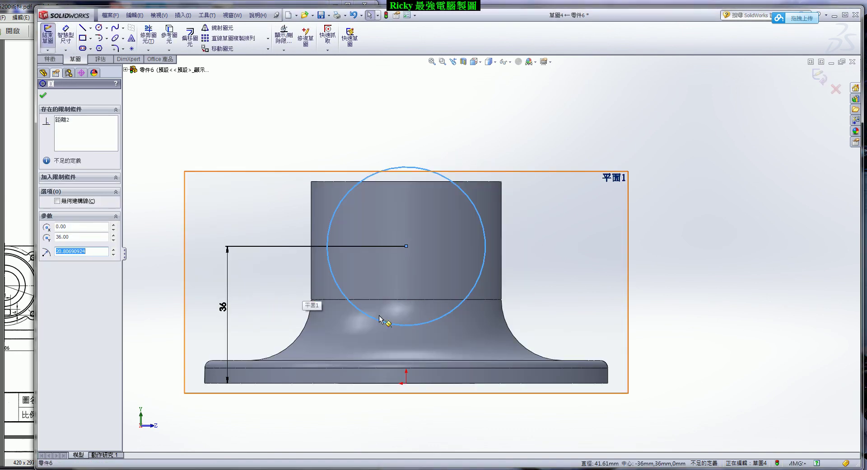
- Make the circle tangent to the upper cylinder's right side edge
click(522, 235)
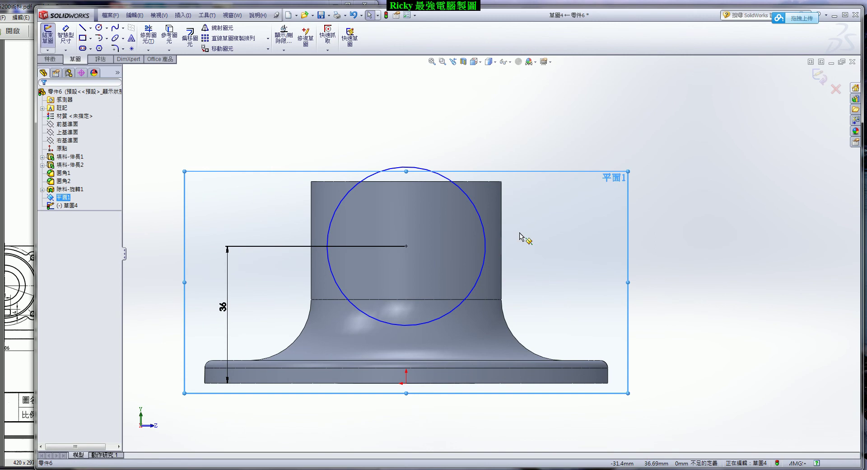
click(479, 212)
ctrl+click(498, 214)
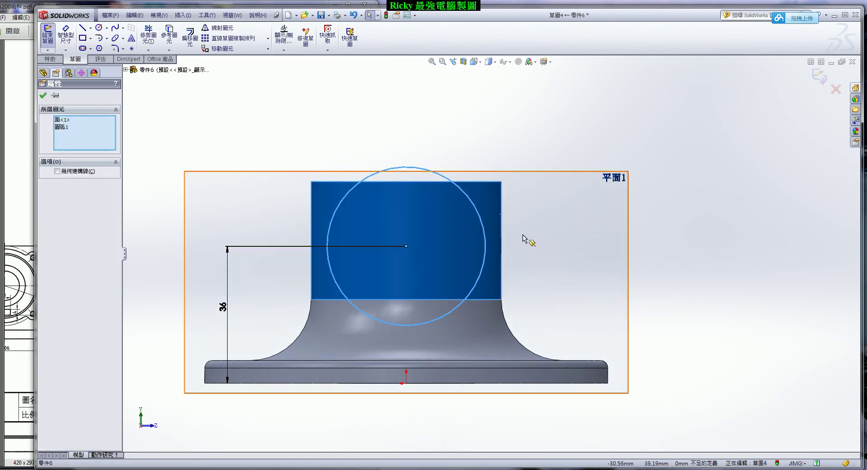
key(Escape)
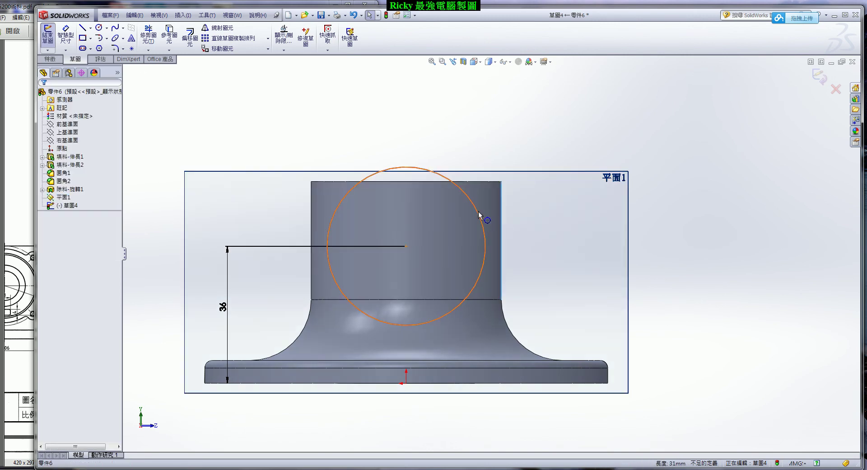
click(480, 215)
ctrl+click(501, 217)
click(46, 240)
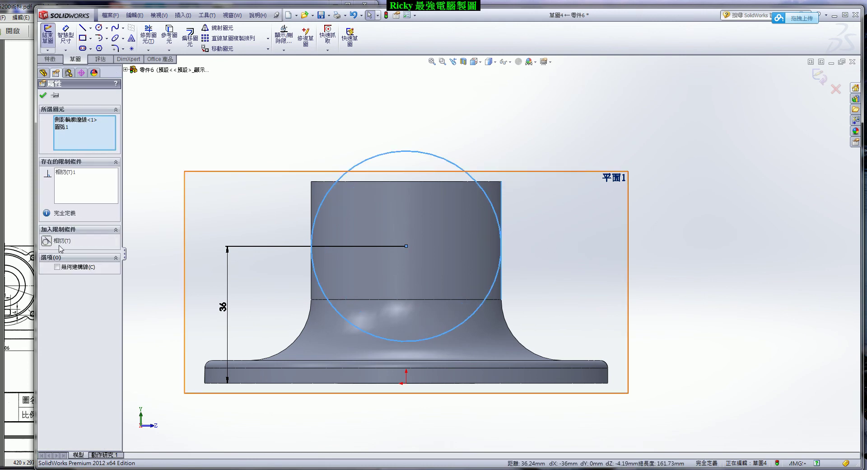
key(Escape)
- Zoom out to the whole part and hide Plane1
key(z)
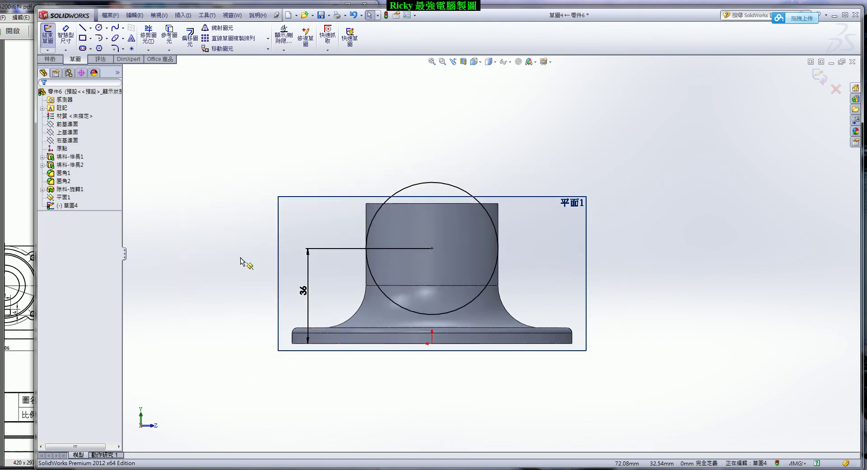
scroll(434, 226, down, 3)
click(63, 197)
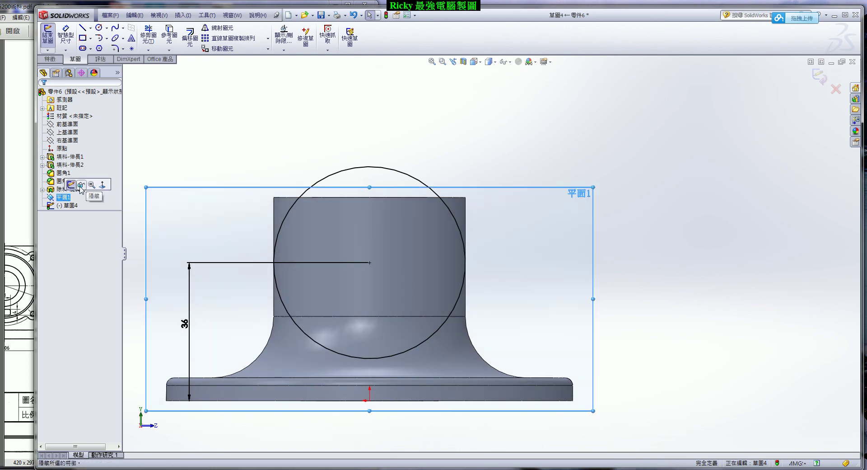
key(Escape)
- Draw a Ø54 construction circle centred on the existing circle's centre
click(99, 27)
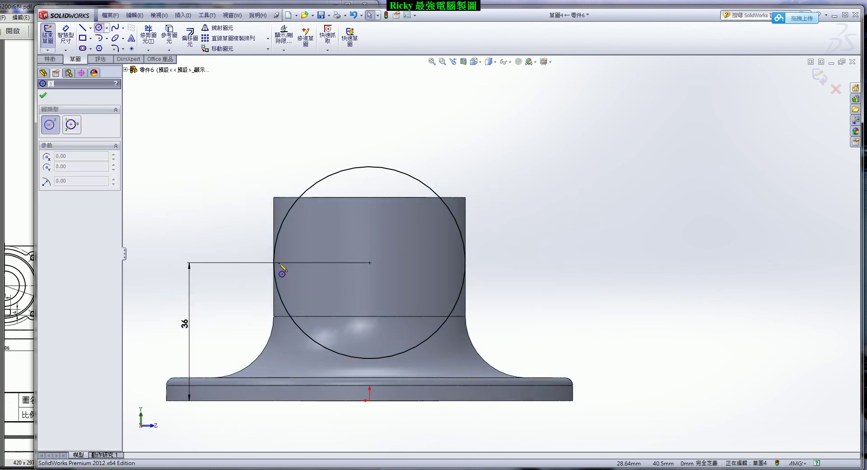
click(370, 263)
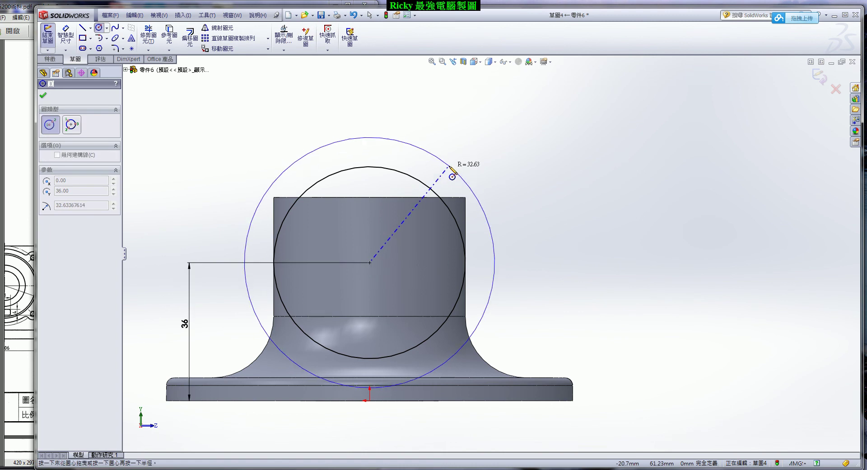
click(457, 175)
click(57, 237)
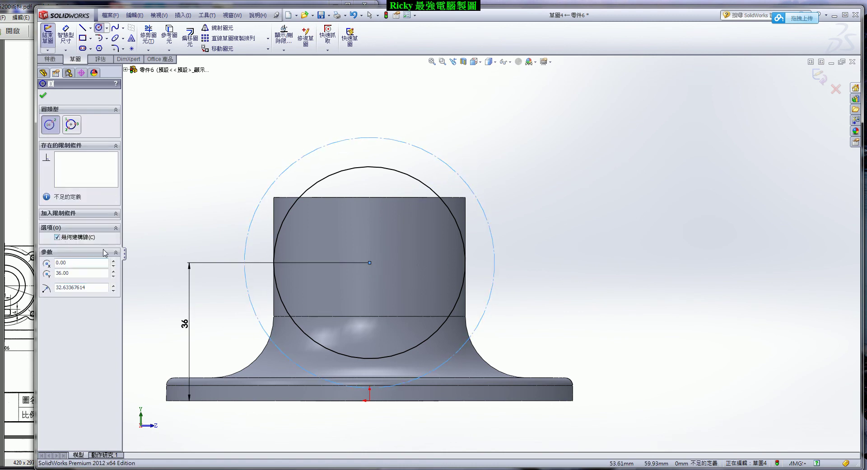
click(43, 95)
click(68, 41)
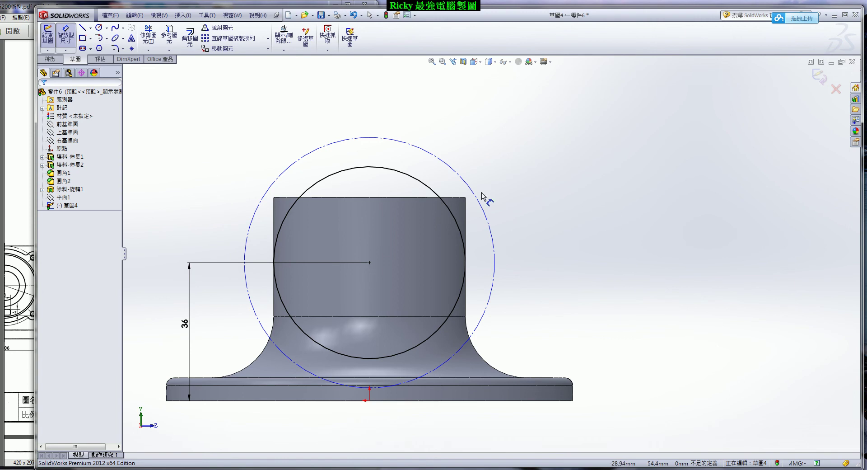
click(443, 156)
click(554, 174)
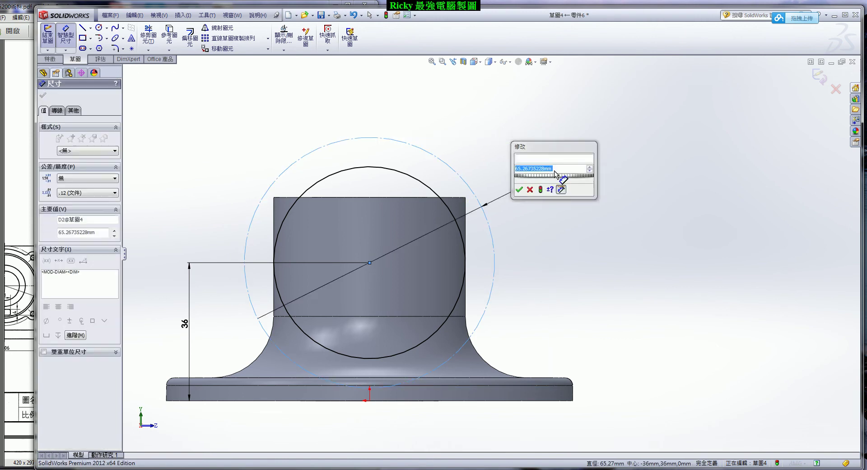
text(54)
key(Return)
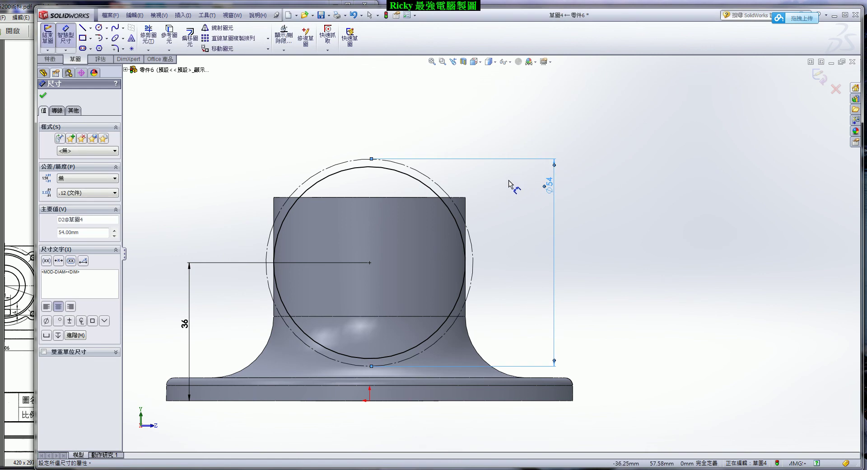
- Draw an angled line and a horizontal line outward from the circle centre
click(83, 28)
click(370, 263)
click(431, 179)
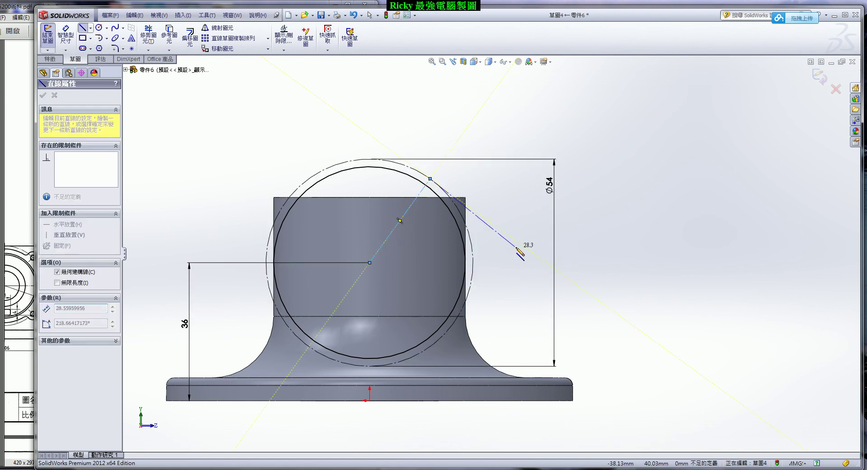
key(Escape)
key(Return)
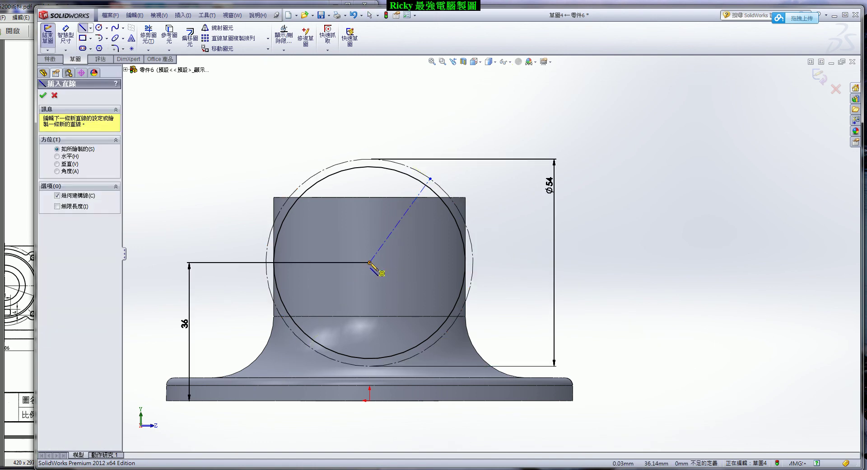
click(369, 262)
click(445, 262)
key(Escape)
- Dimension the angle between the horizontal and angled lines as 45°
click(66, 34)
click(429, 262)
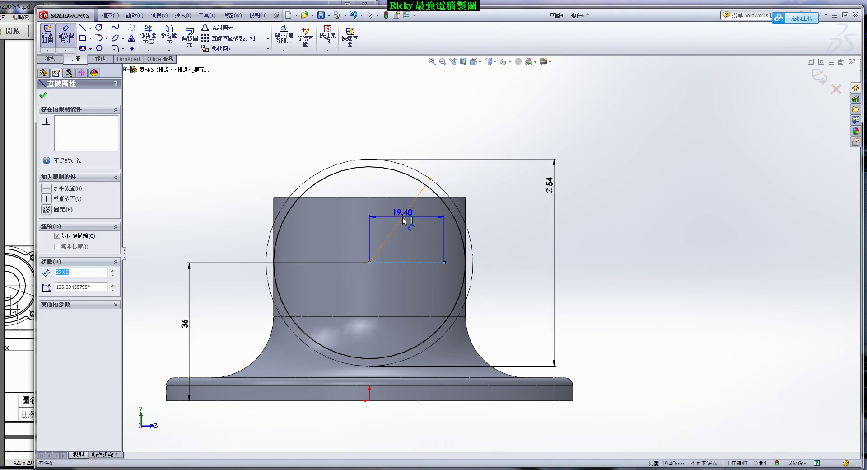
click(400, 220)
click(362, 278)
text(45)
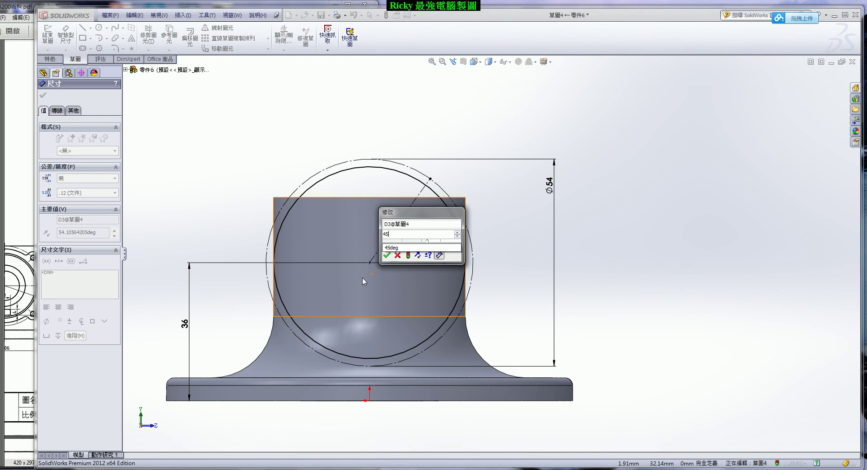
key(Return)
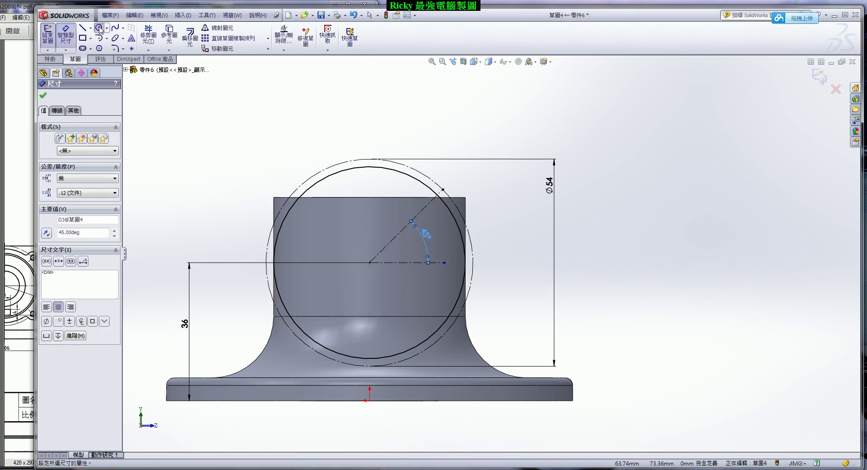
- Draw a Ø8 circle centred at the end of the 45° line on the Ø54 circle
click(98, 28)
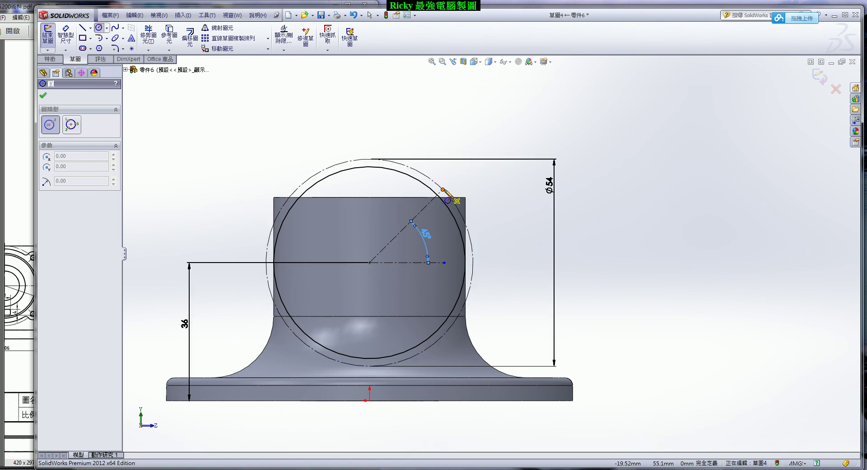
click(443, 190)
click(460, 172)
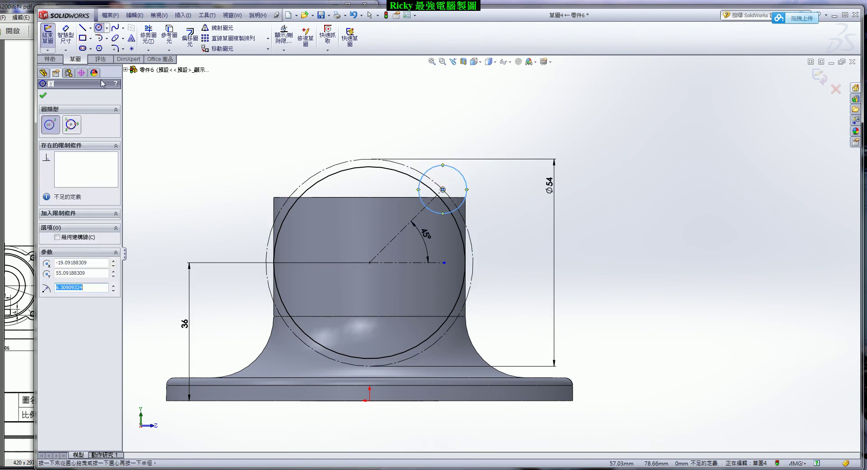
click(63, 35)
click(460, 173)
click(495, 183)
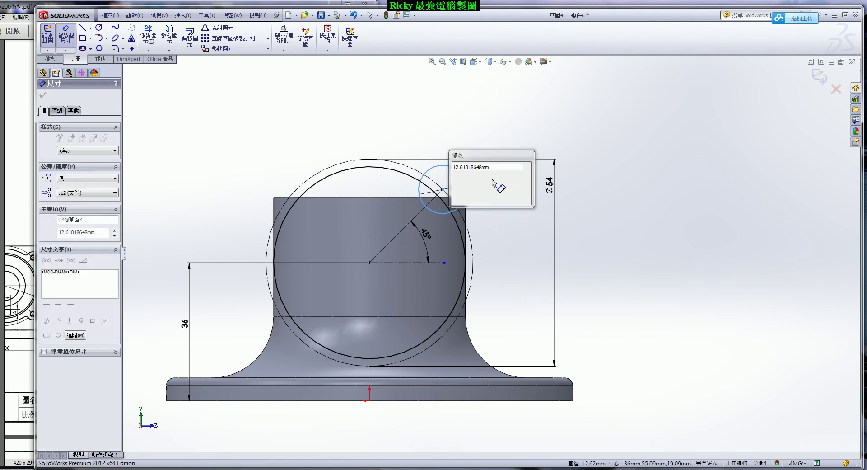
text(8)
key(Return)
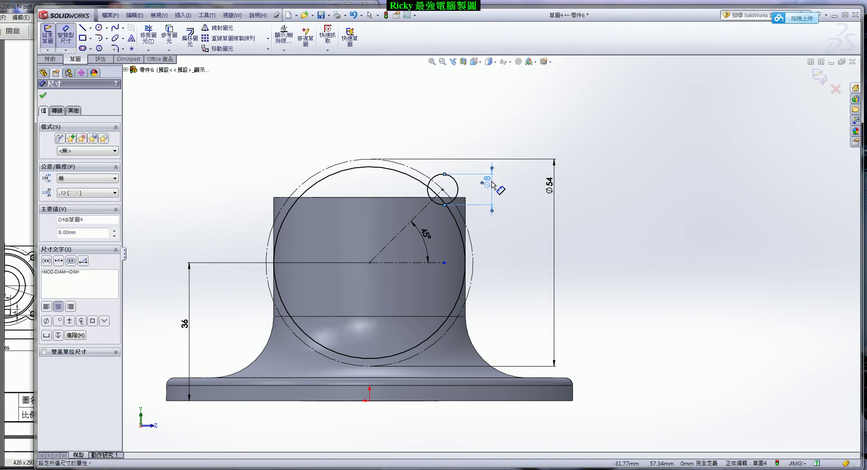
scroll(492, 181, down, 4)
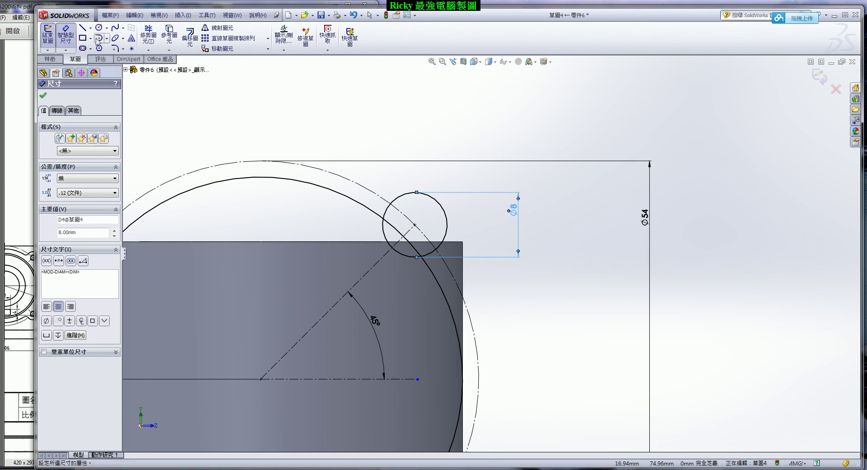
click(149, 35)
scroll(411, 248, down, 2)
- Power-trim the overlapping arcs of the Ø8 and Ø54 circles
scroll(410, 248, down, 1)
mouse_move(411, 248)
mouse_down()
mouse_move(397, 209)
mouse_move(415, 297)
mouse_move(434, 248)
mouse_up()
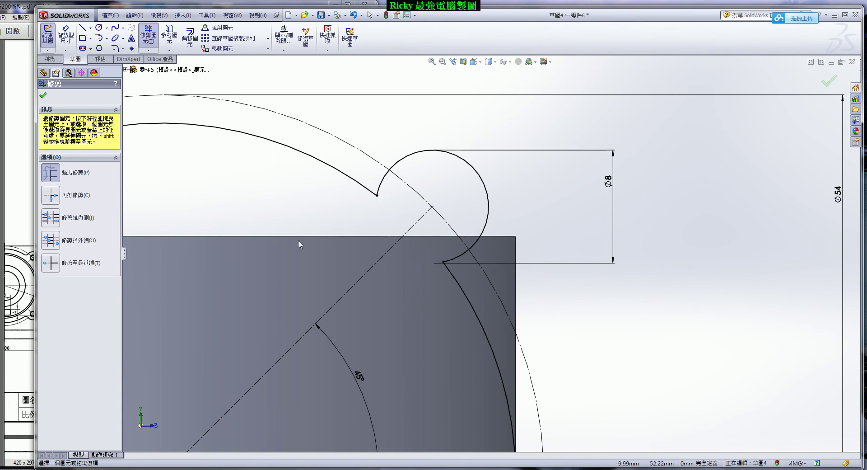
scroll(289, 242, up, 2)
click(41, 96)
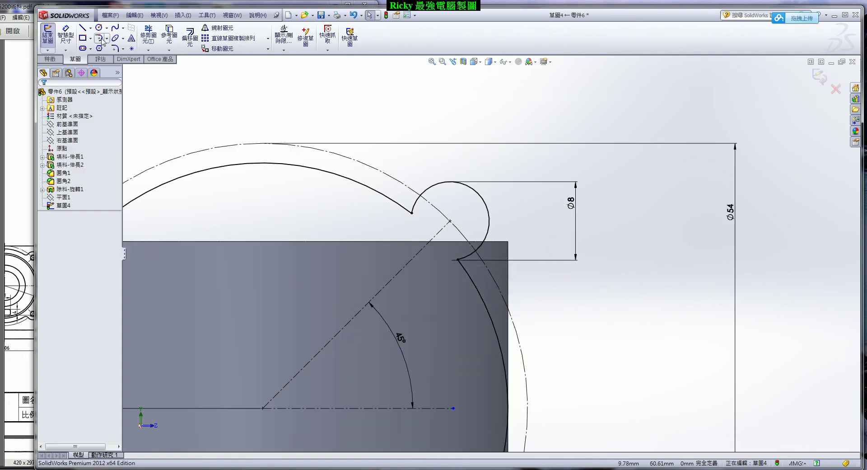
- Round both corners of the lobe with R2 sketch fillets
click(115, 49)
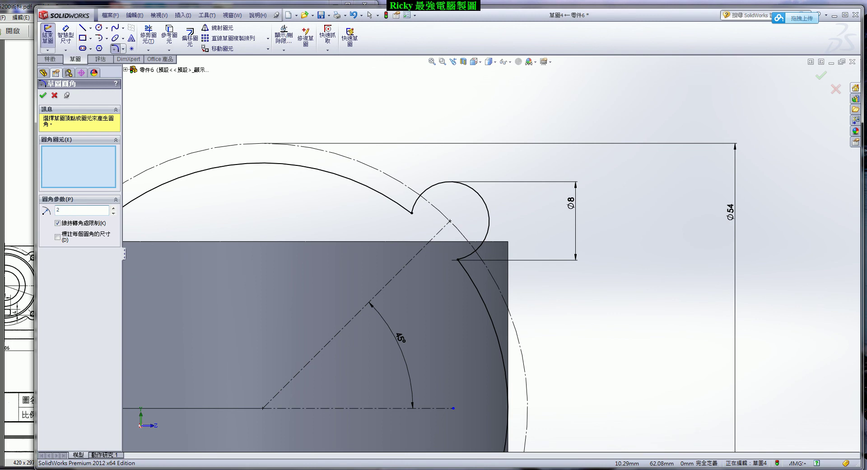
click(412, 212)
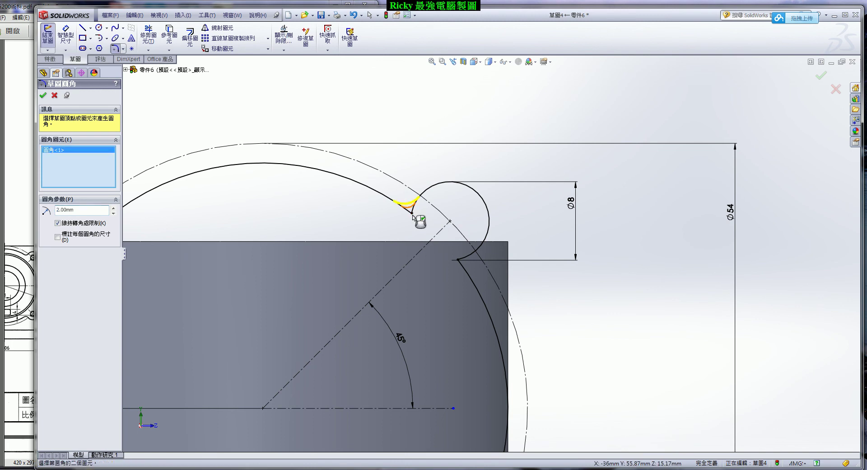
click(458, 261)
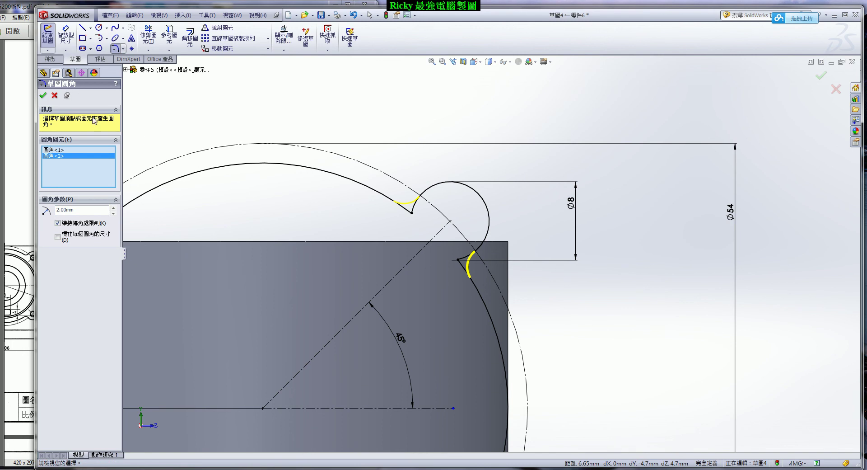
click(43, 96)
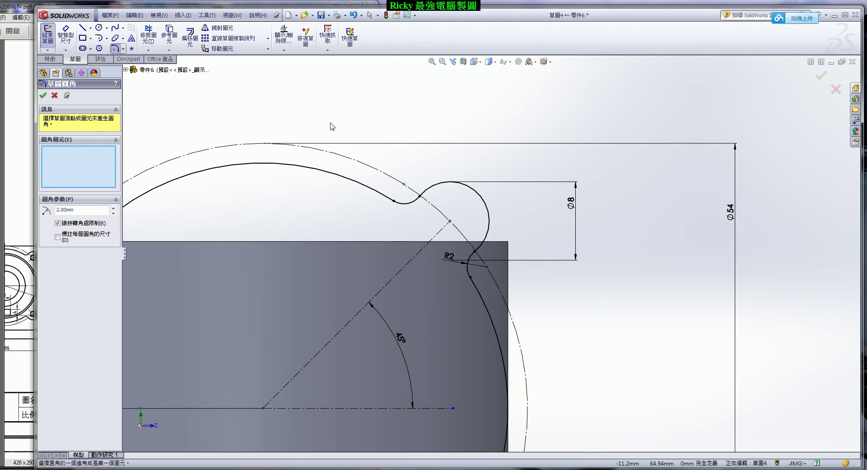
click(43, 95)
- Fit the part in view and start a Circular Sketch Pattern
key(f)
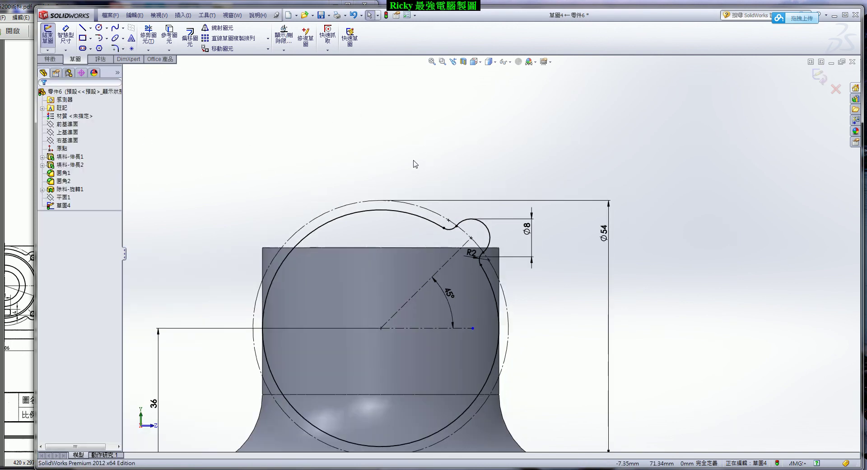
scroll(470, 269, down, 2)
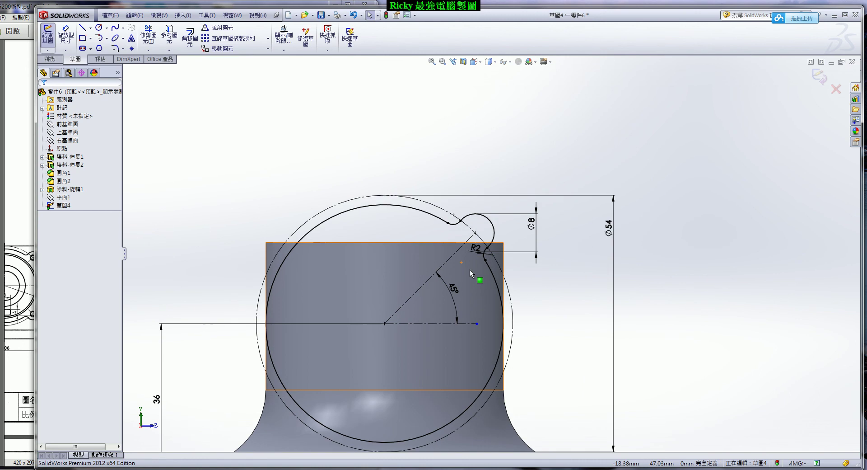
click(268, 37)
click(230, 55)
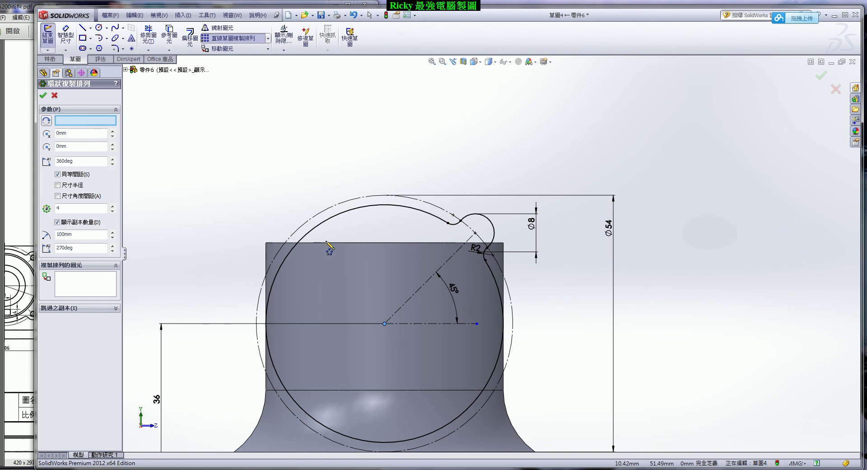
- Centre the pattern on the Ø54 circle's centre and select the three lobe arcs for 4 copies
click(74, 125)
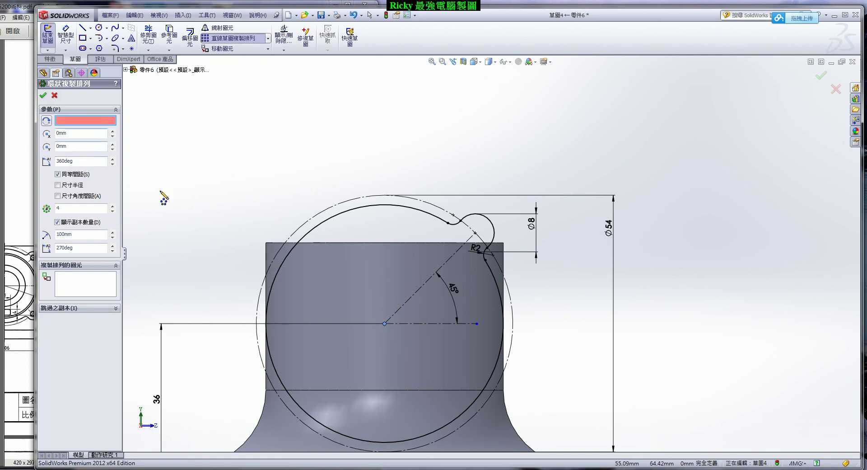
click(384, 323)
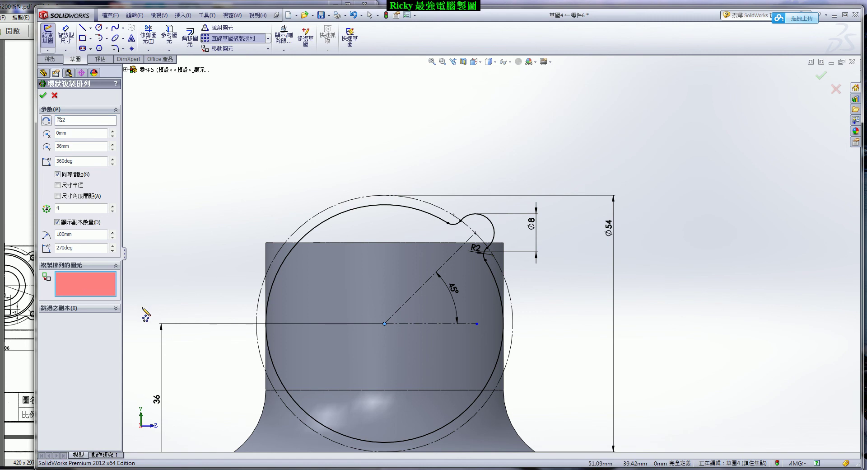
click(489, 225)
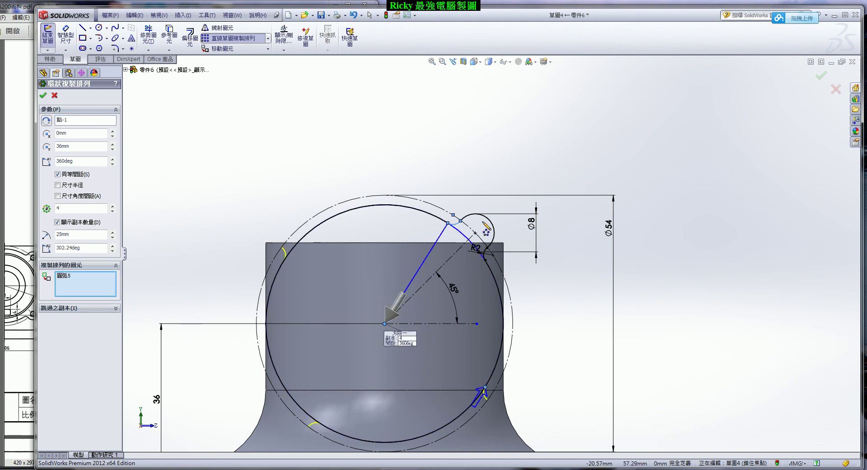
click(484, 255)
scroll(486, 253, down, 4)
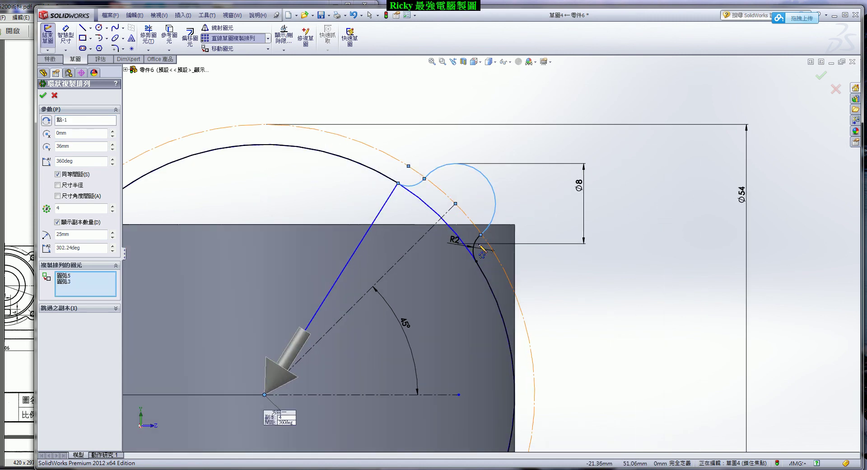
click(478, 246)
scroll(478, 247, up, 4)
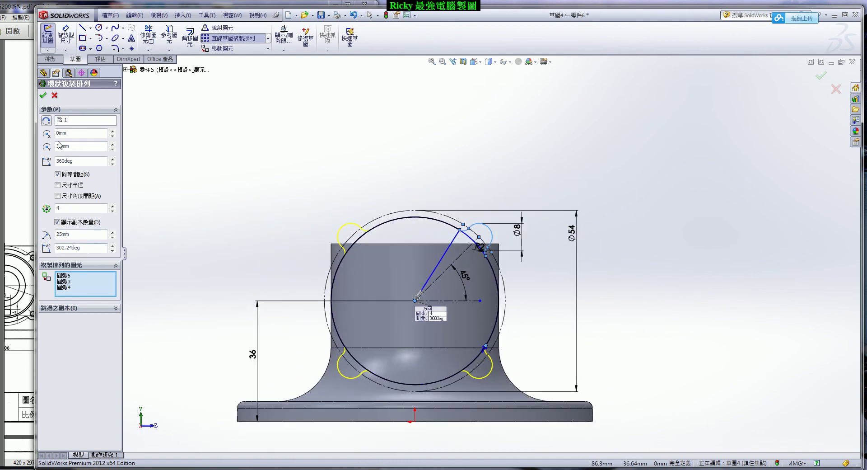
- Accept the 4-copy pattern, trim the circle arcs between lobes, and exit Sketch4
click(43, 95)
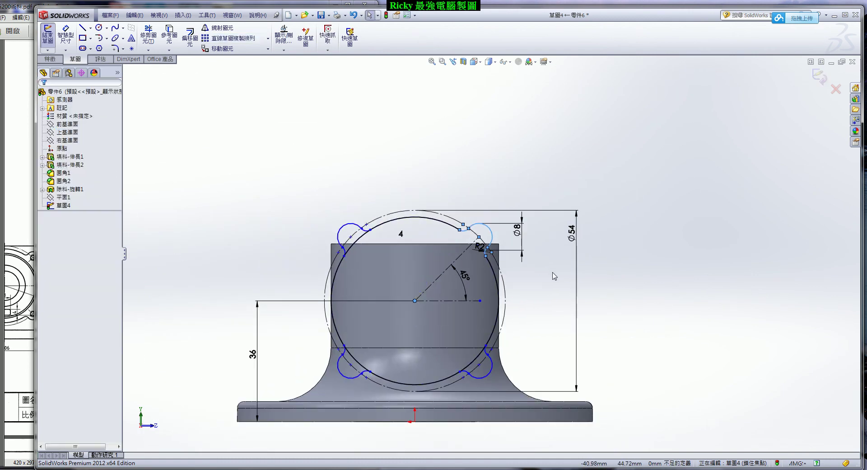
scroll(563, 274, down, 2)
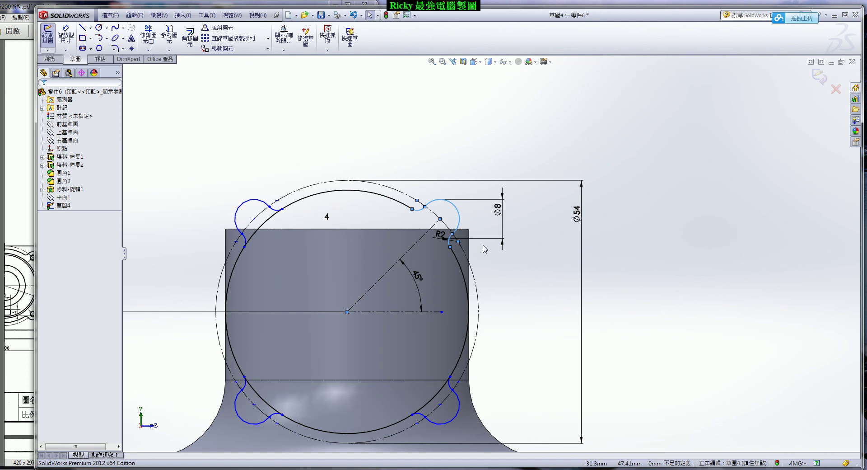
click(148, 35)
scroll(312, 243, down, 2)
scroll(420, 217, up, 4)
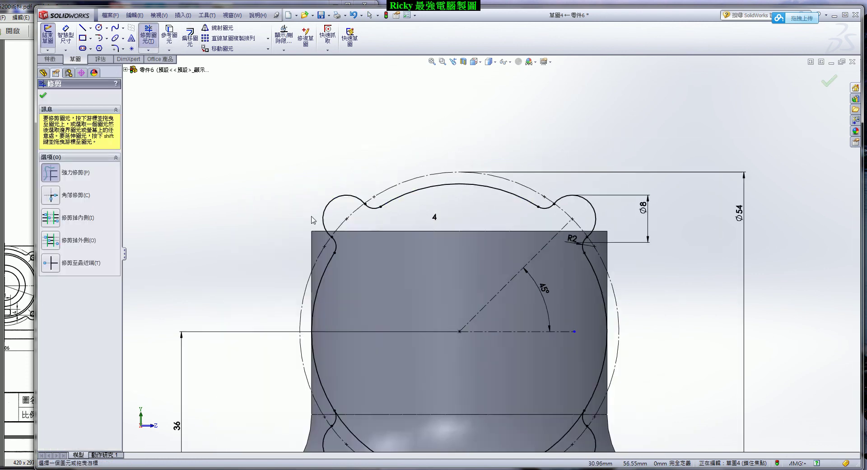
scroll(437, 331, down, 5)
drag(408, 301, 612, 322)
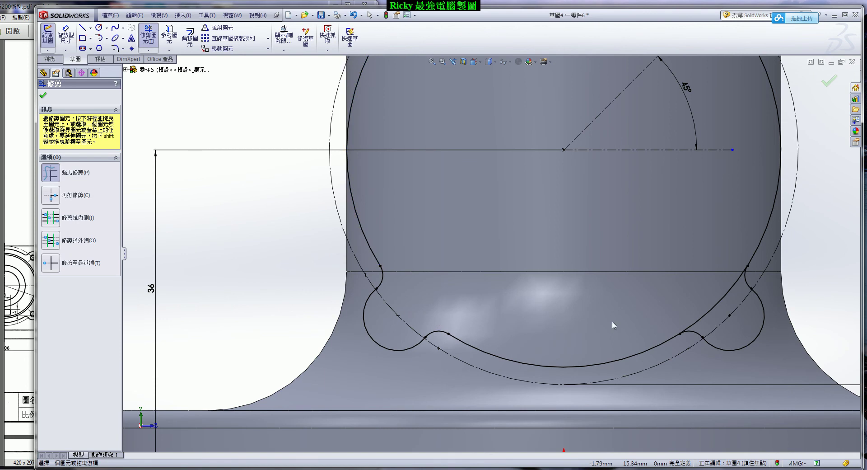
scroll(495, 285, up, 5)
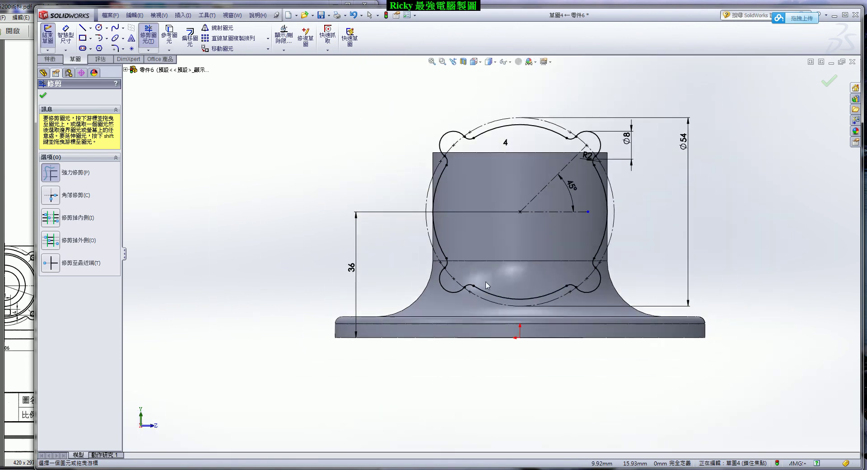
scroll(681, 136, down, 1)
click(833, 84)
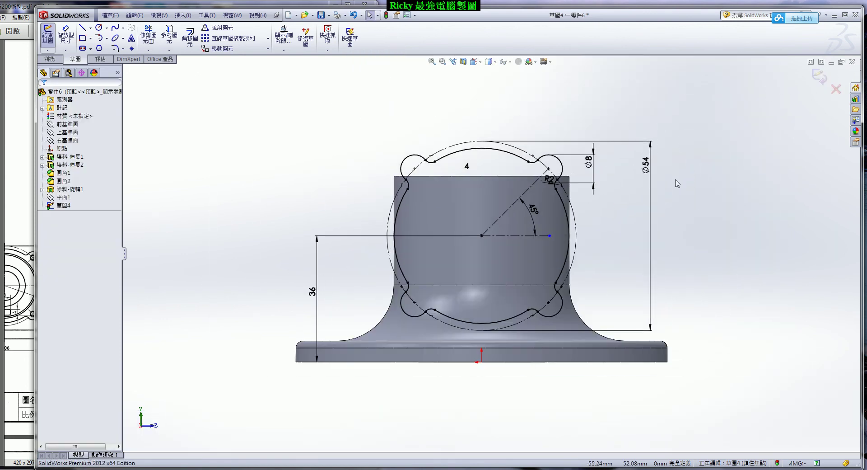
scroll(489, 255, up, 1)
click(818, 76)
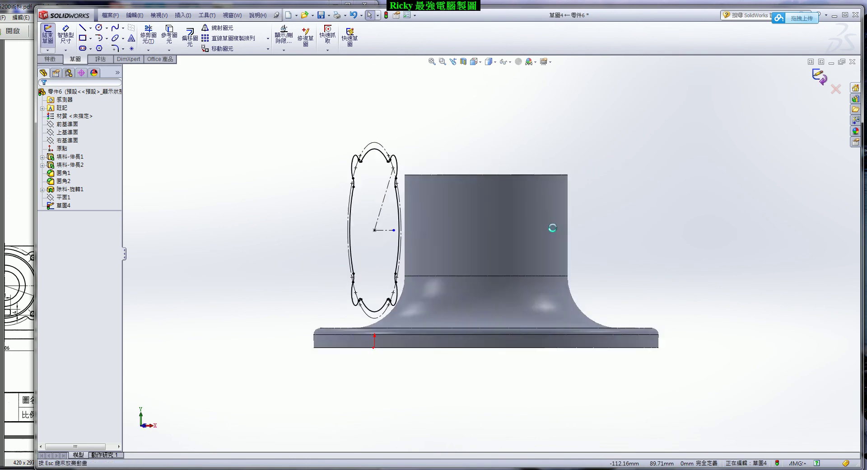
- Edit the cylinder's Boss-Extrude2 and set its depth to 63 mm
mouse_move(540, 198)
middle_down()
mouse_move(568, 226)
mouse_move(557, 245)
mouse_move(483, 284)
mouse_move(415, 358)
mouse_move(423, 258)
mouse_move(434, 244)
middle_up()
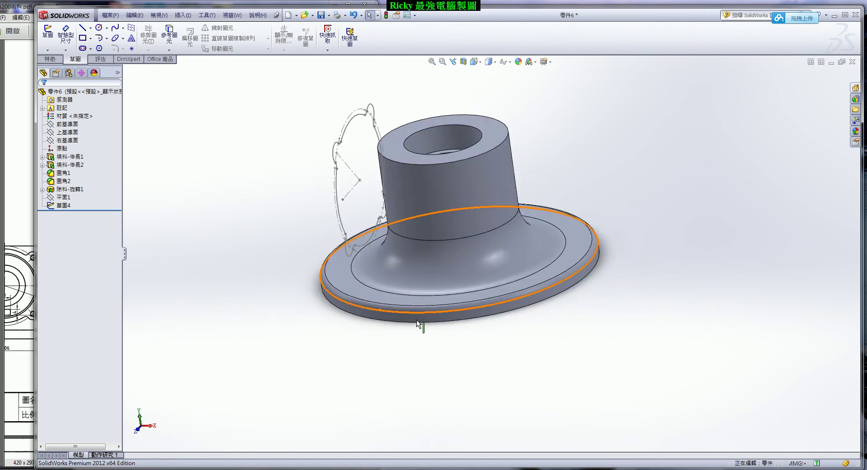
click(70, 165)
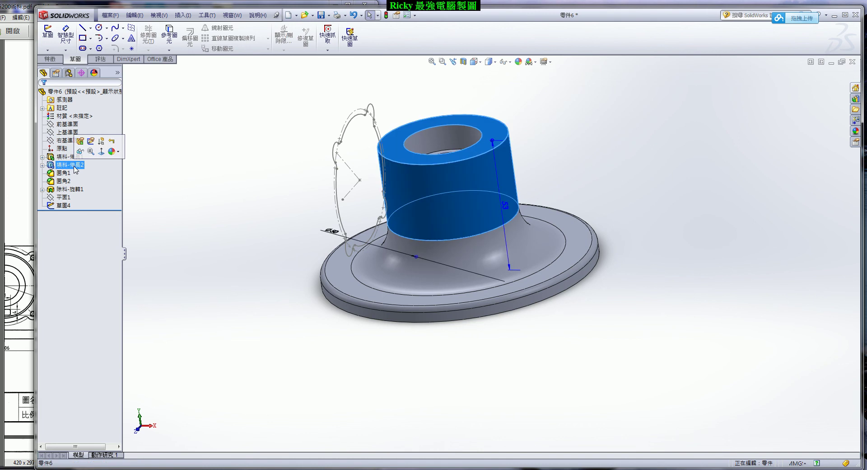
click(429, 264)
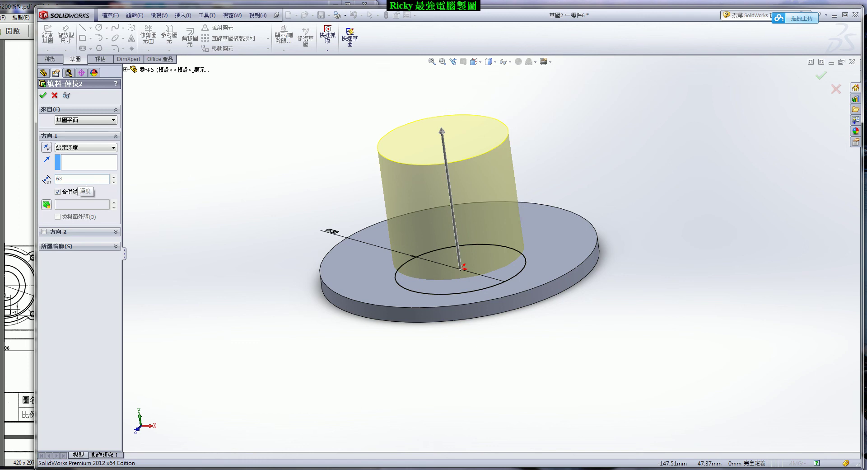
text(63)
key(Return)
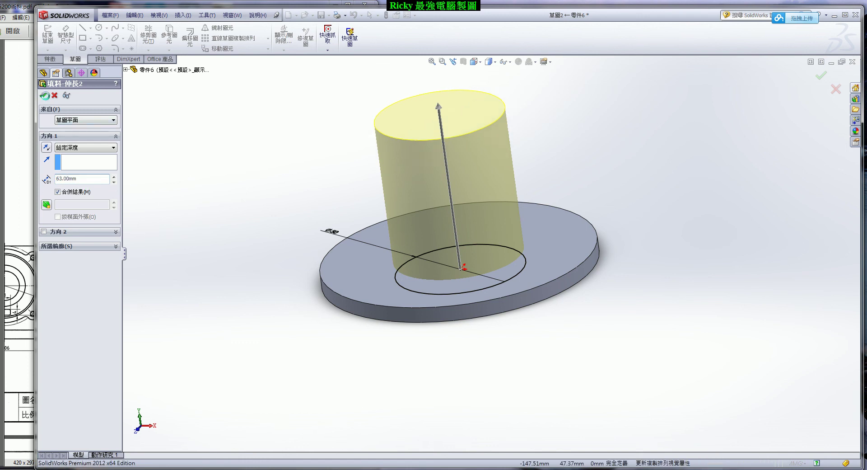
click(43, 96)
mouse_move(291, 295)
middle_down()
mouse_move(304, 331)
mouse_move(337, 260)
mouse_move(339, 269)
mouse_move(248, 241)
middle_up()
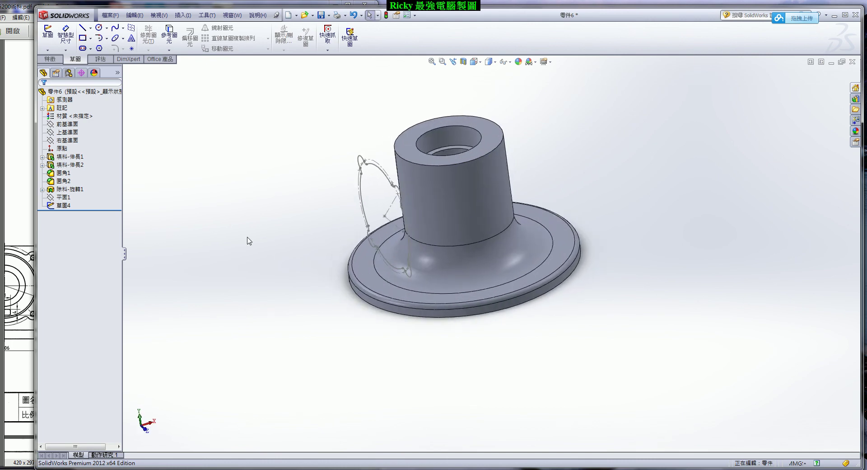
- Extrude the lobed Sketch4 as a boss with the Up To Next end condition
click(63, 205)
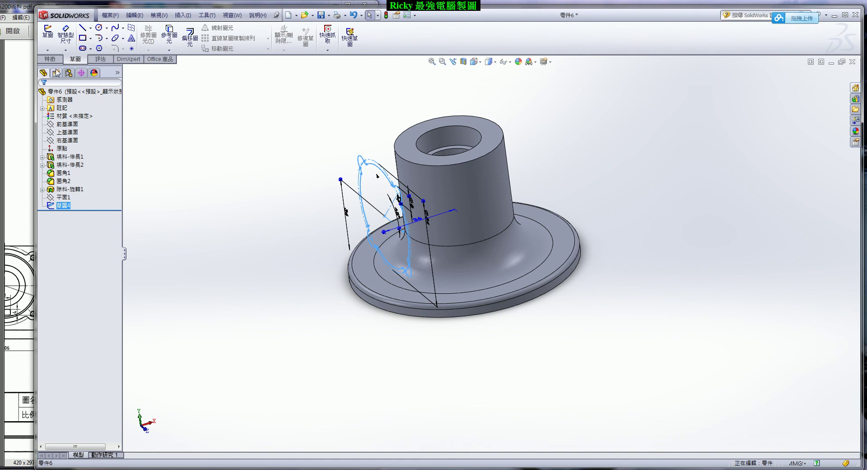
click(51, 59)
click(51, 35)
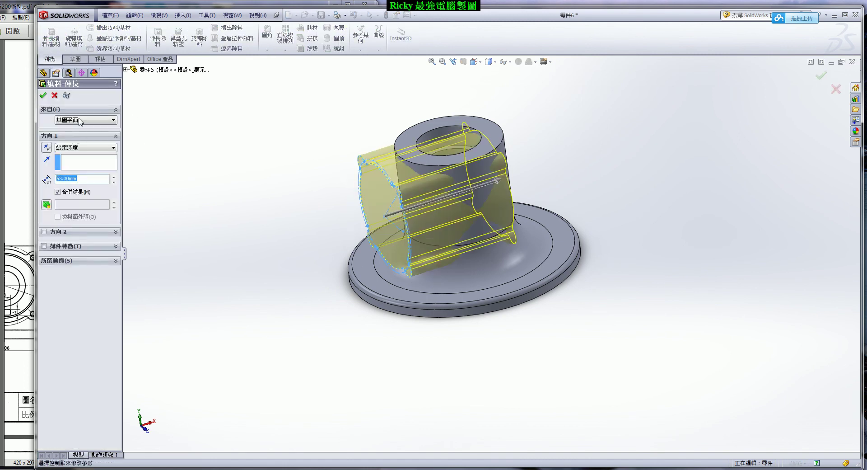
click(76, 147)
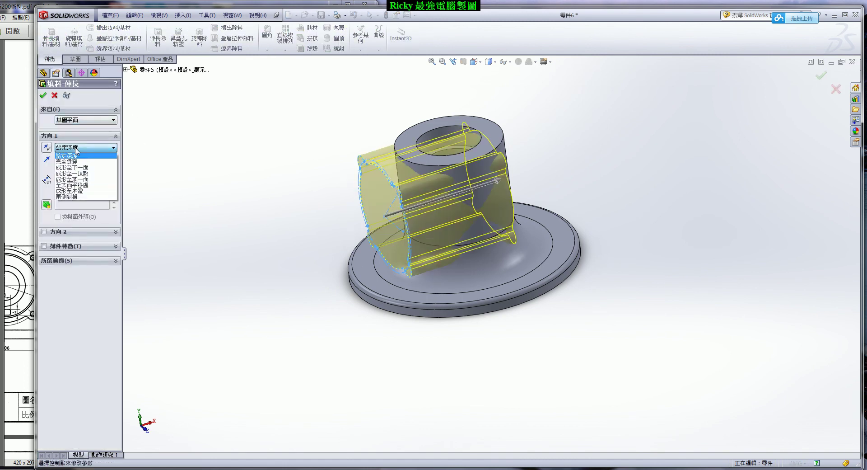
click(72, 168)
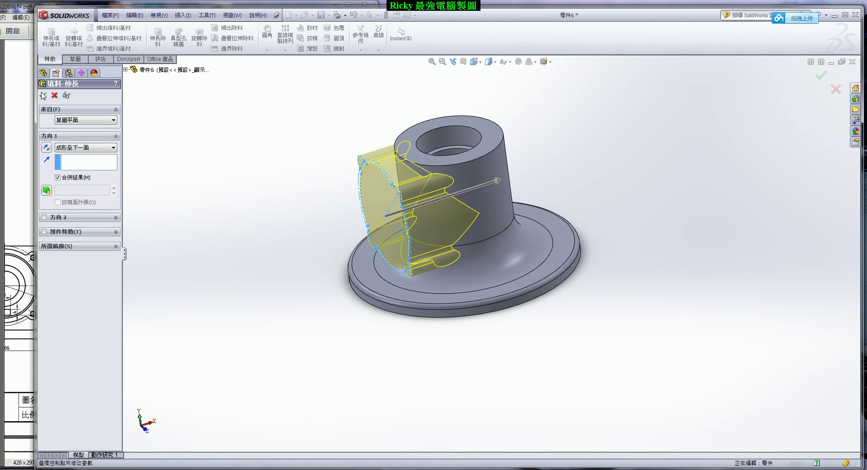
key(Return)
mouse_move(343, 364)
middle_down()
mouse_move(366, 279)
mouse_move(318, 298)
mouse_move(389, 381)
mouse_move(413, 387)
mouse_move(321, 342)
mouse_move(326, 368)
middle_up()
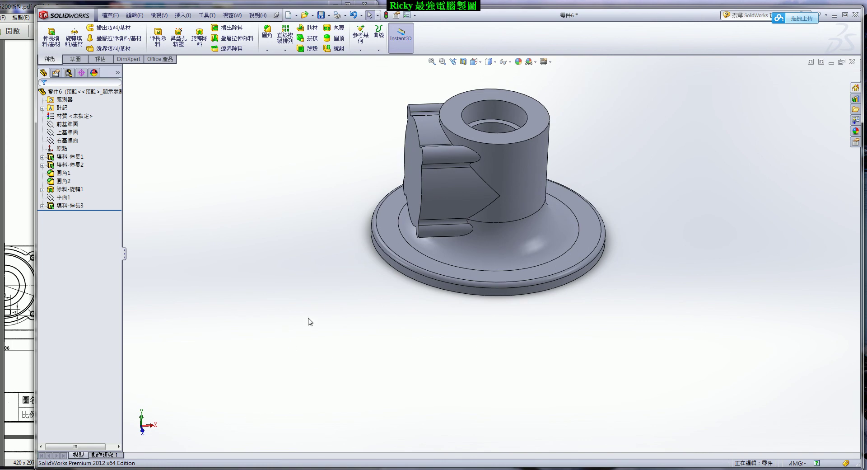
- Start a sketch on the Front Plane and draw a horizontal centerline through the boss
scroll(651, 225, down, 2)
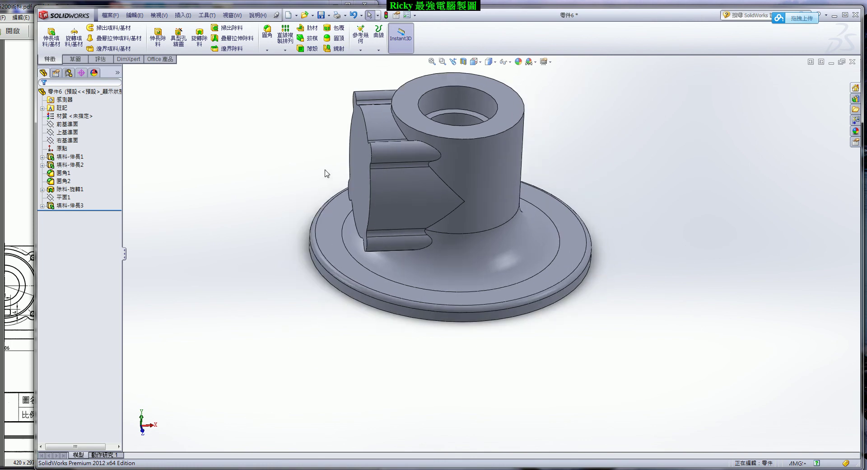
click(75, 59)
click(47, 34)
click(125, 69)
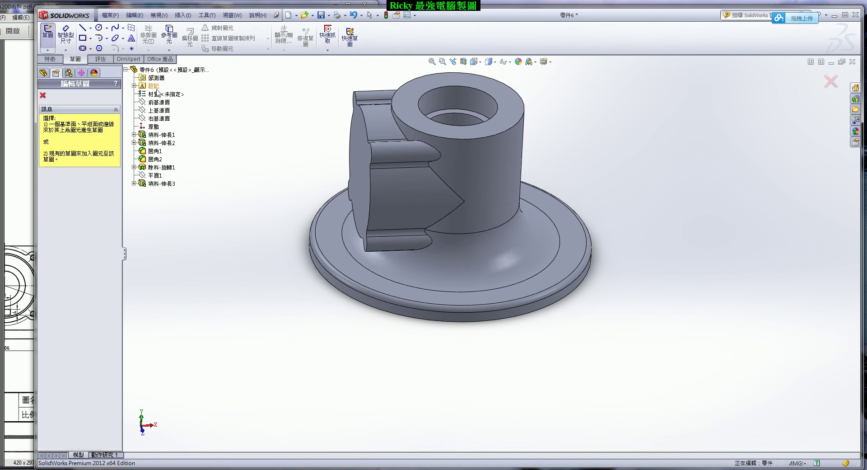
click(159, 103)
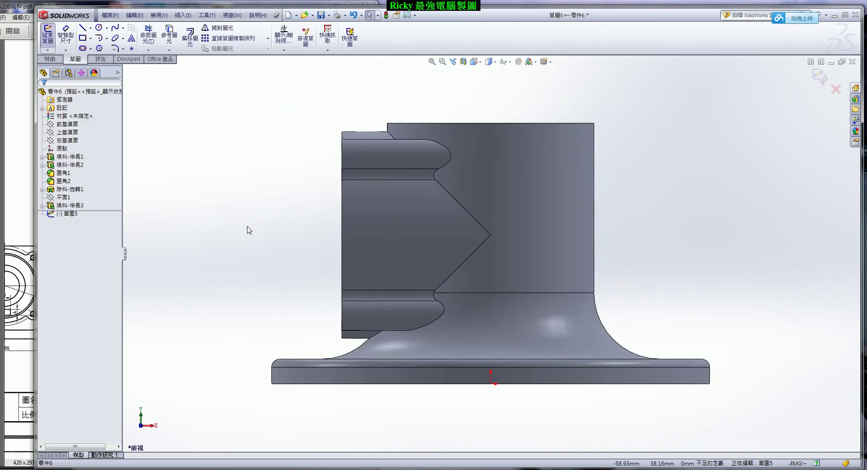
click(91, 28)
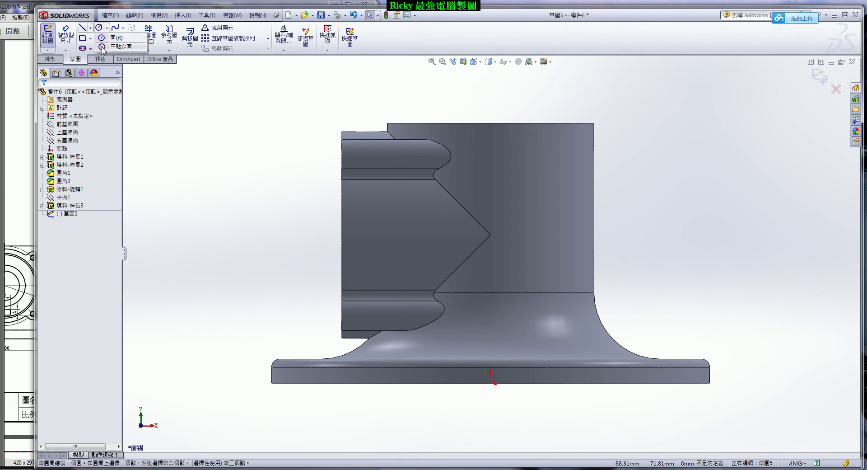
click(99, 47)
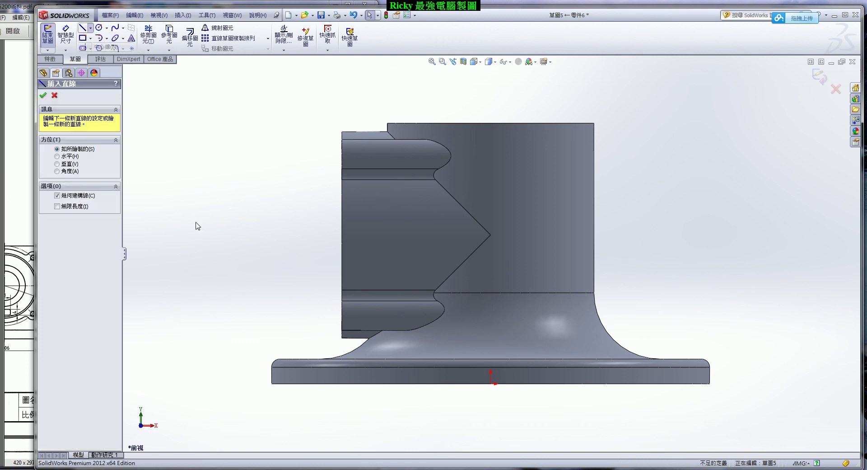
click(342, 235)
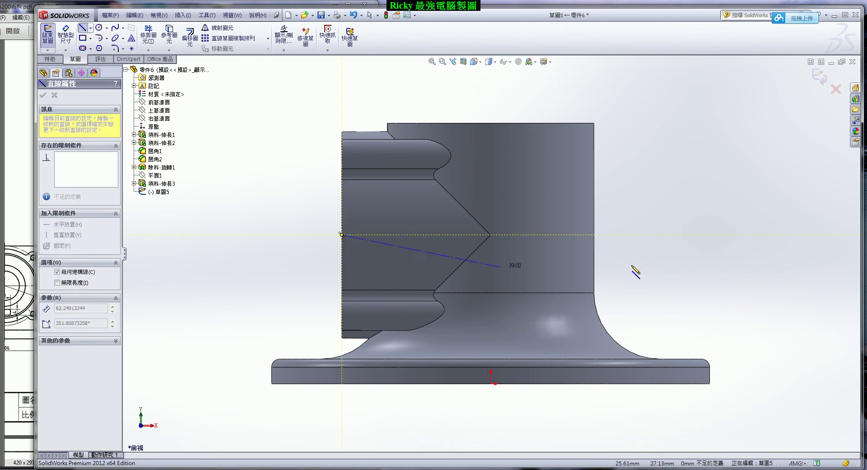
click(656, 234)
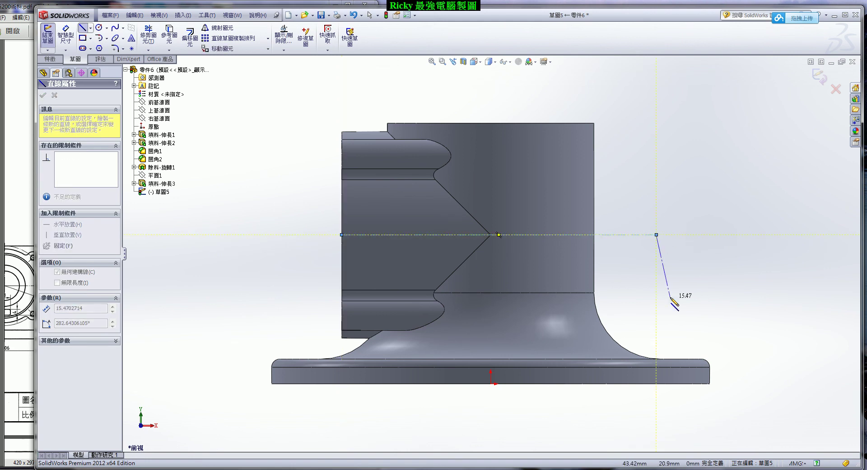
key(Escape)
- Draw the closed stepped groove profile from the boss edge down to the centerline
scroll(672, 195, down, 2)
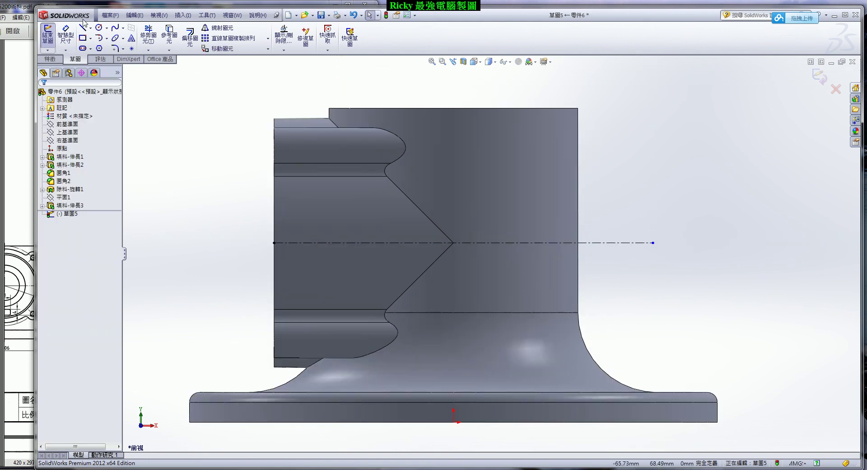
click(82, 28)
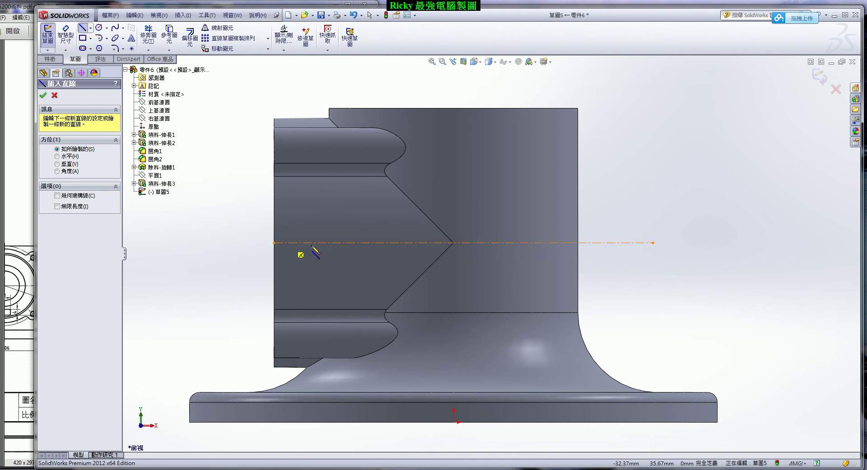
click(274, 152)
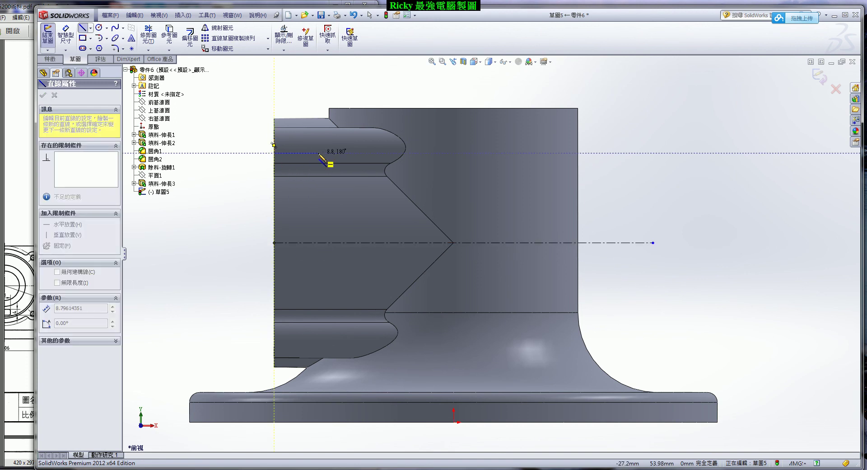
click(319, 153)
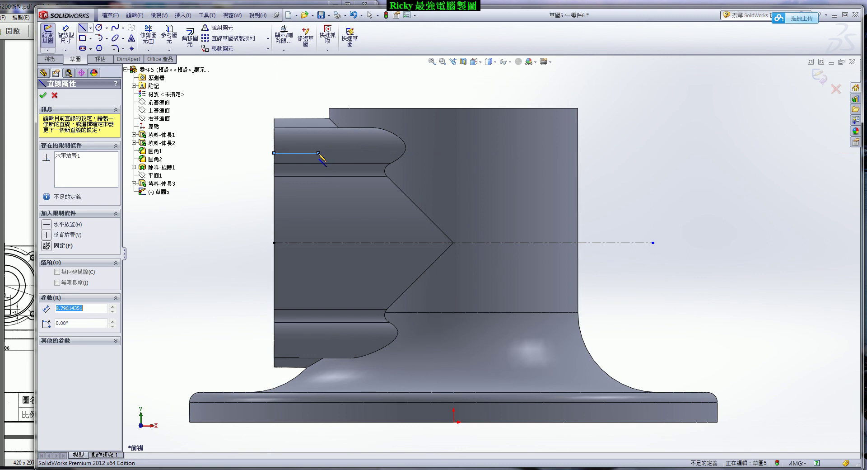
click(319, 184)
click(304, 206)
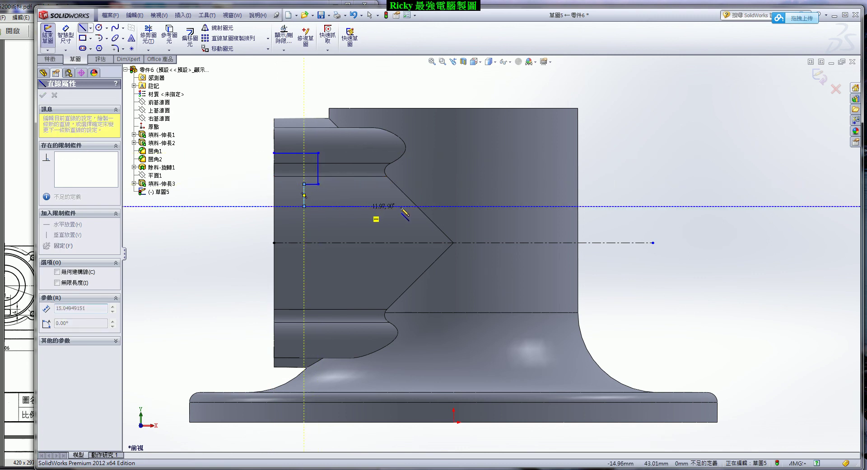
click(454, 206)
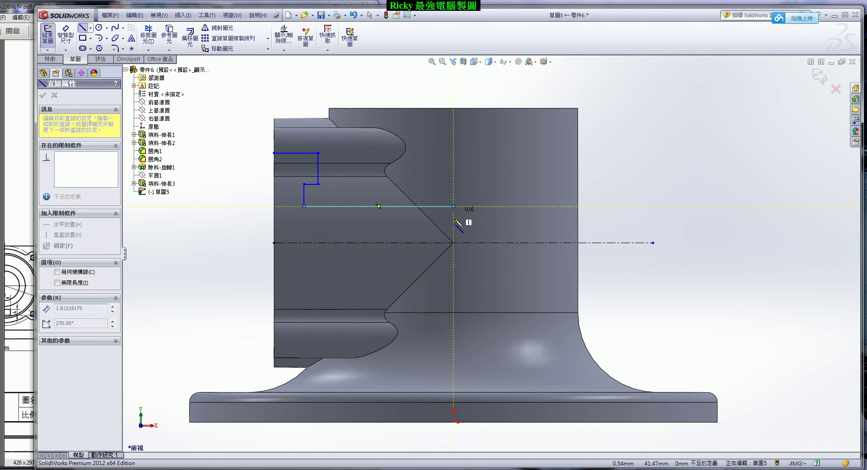
click(454, 243)
click(275, 243)
click(274, 153)
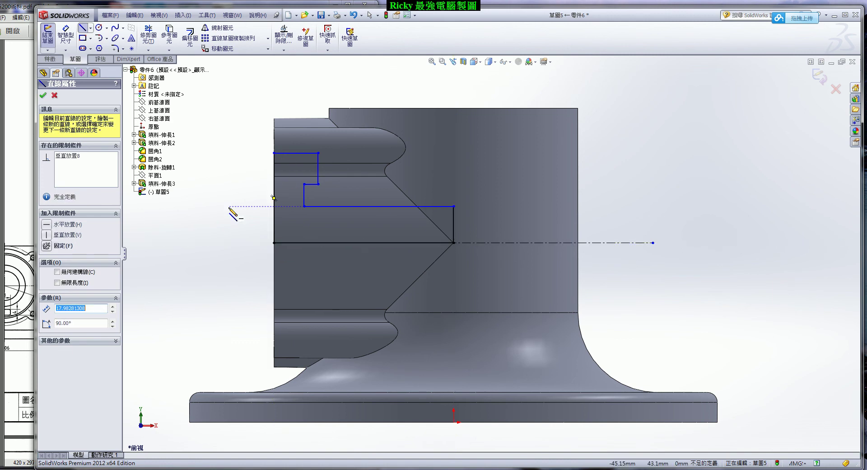
key(Escape)
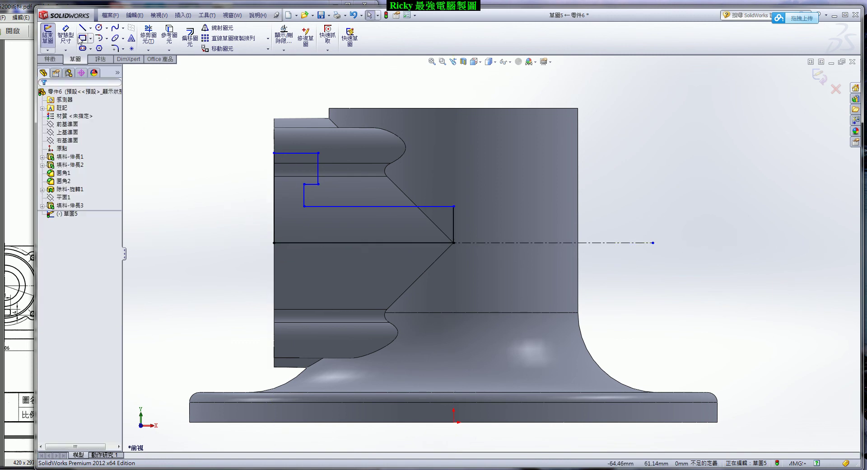
- Dimension the profile's diameters about the centerline as 42, 28 and 20
click(66, 37)
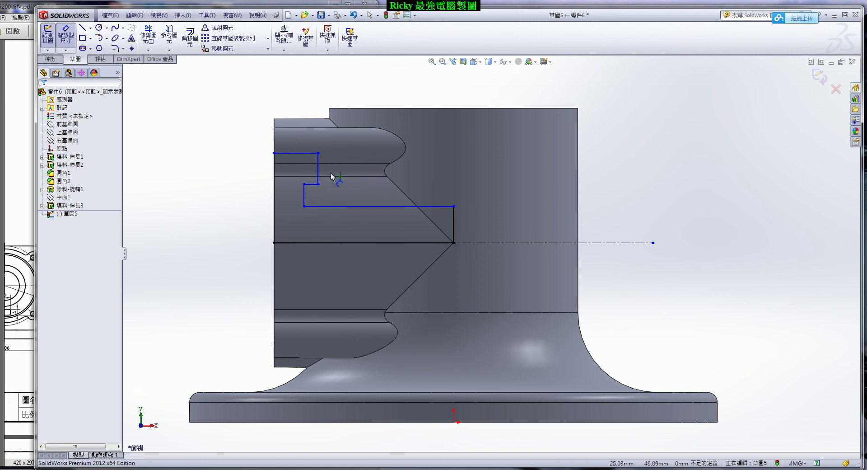
click(298, 153)
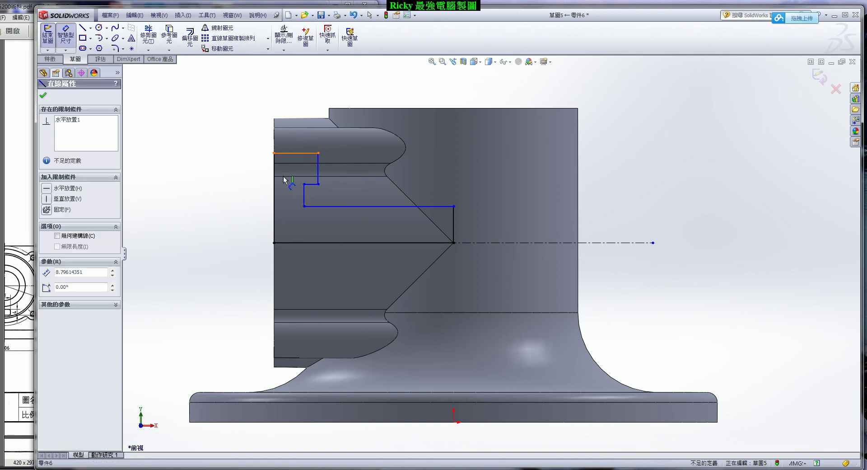
click(489, 243)
click(183, 246)
text(42)
key(Return)
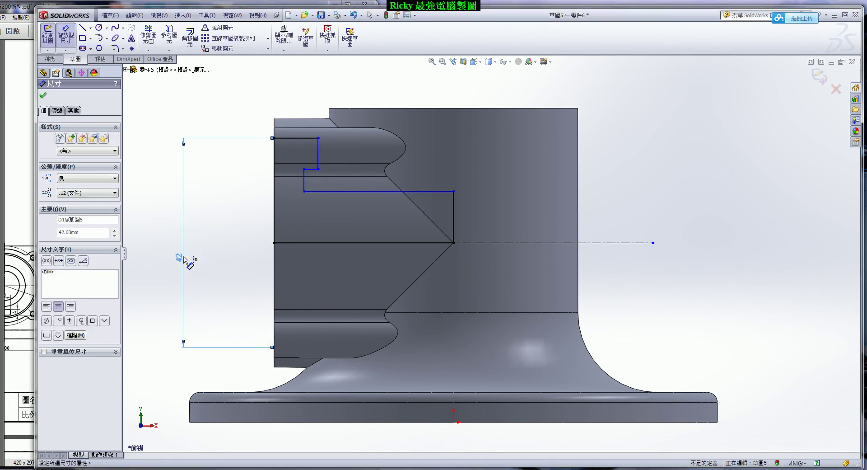
click(312, 169)
click(289, 243)
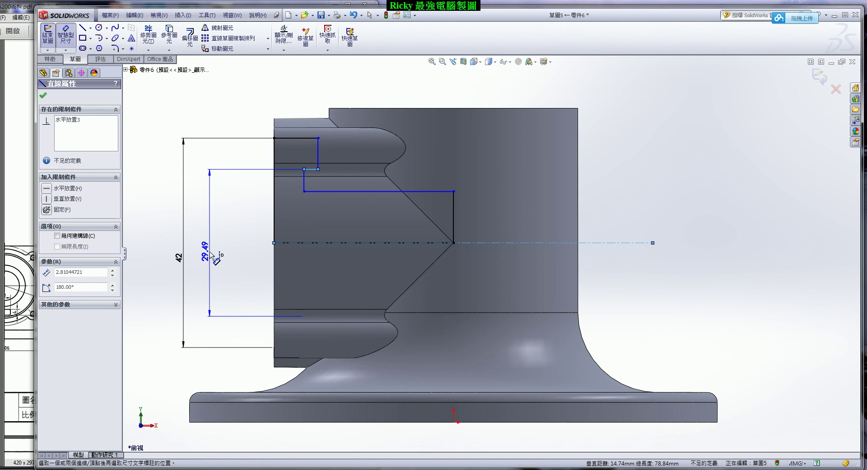
click(211, 252)
text(28)
key(Return)
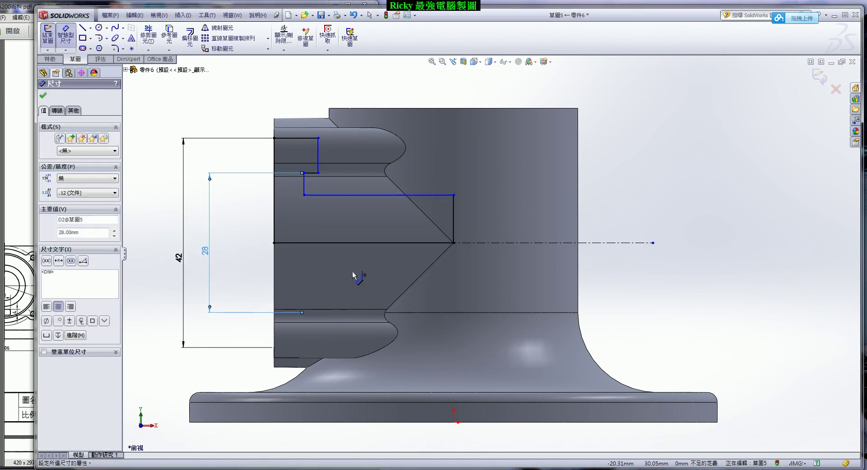
click(339, 195)
click(298, 242)
click(241, 249)
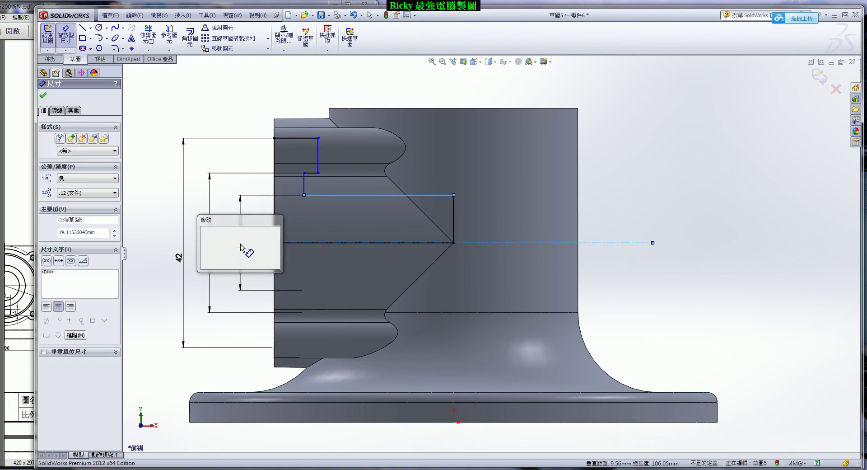
text(20)
key(Return)
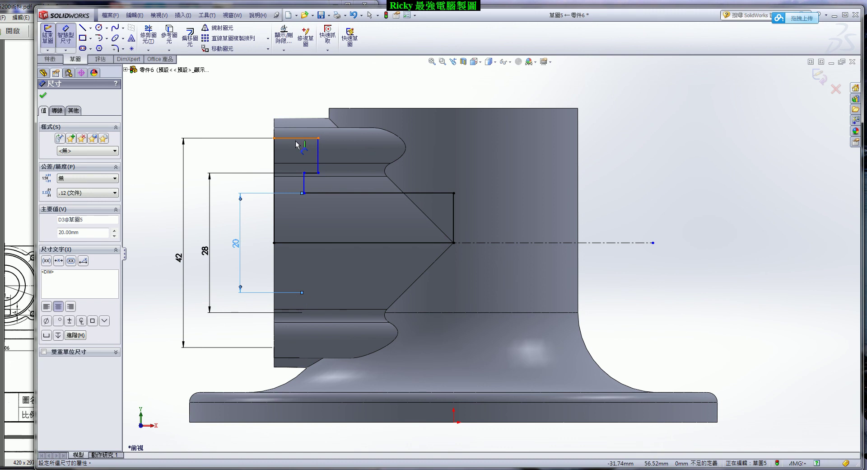
- Set the horizontal step lengths to 10 and 6
click(274, 226)
click(305, 183)
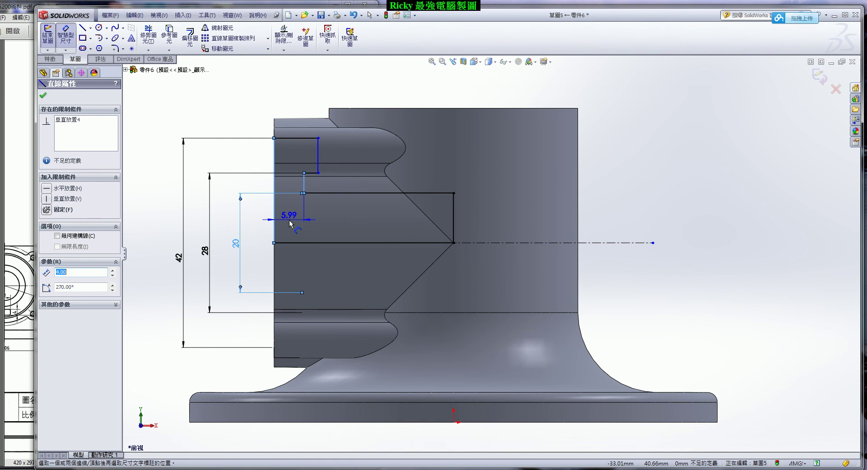
click(290, 224)
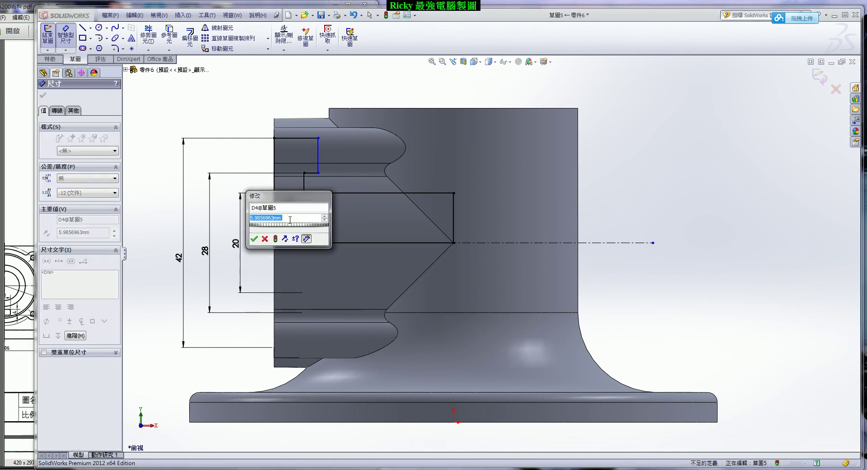
text(10)
key(Return)
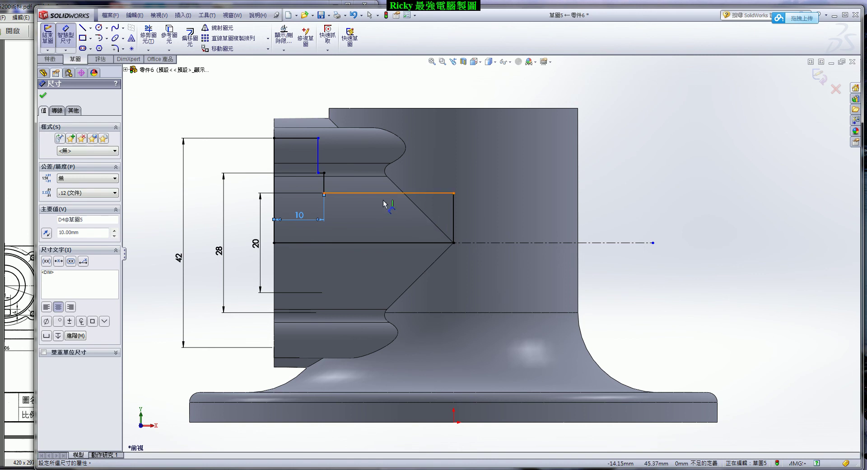
key(Escape)
drag(319, 156, 384, 157)
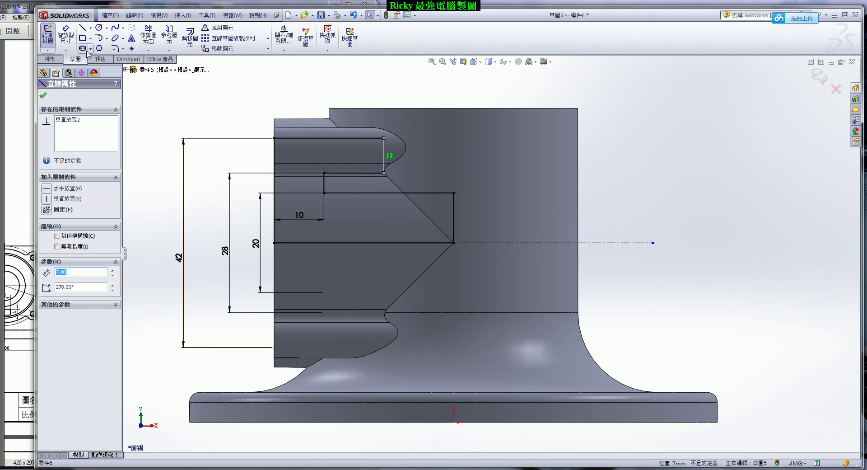
click(66, 36)
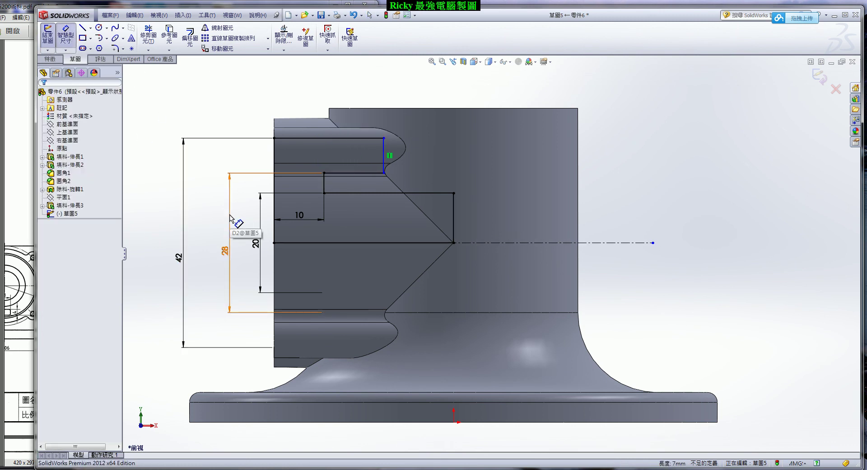
click(355, 177)
click(355, 203)
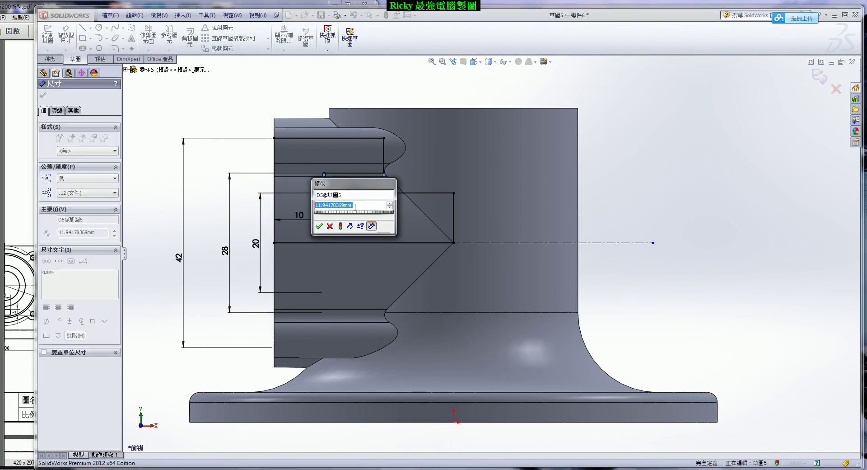
text(6)
key(Return)
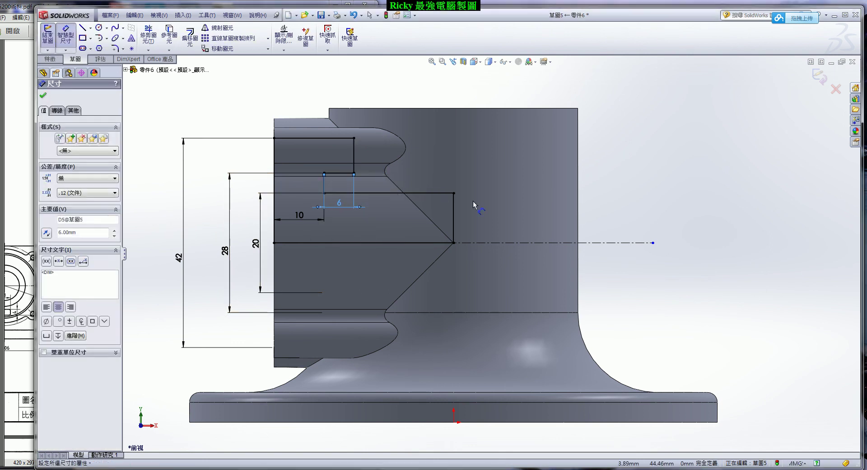
- Check the profile in hidden-lines display, then return to shaded
click(490, 62)
click(490, 62)
click(490, 108)
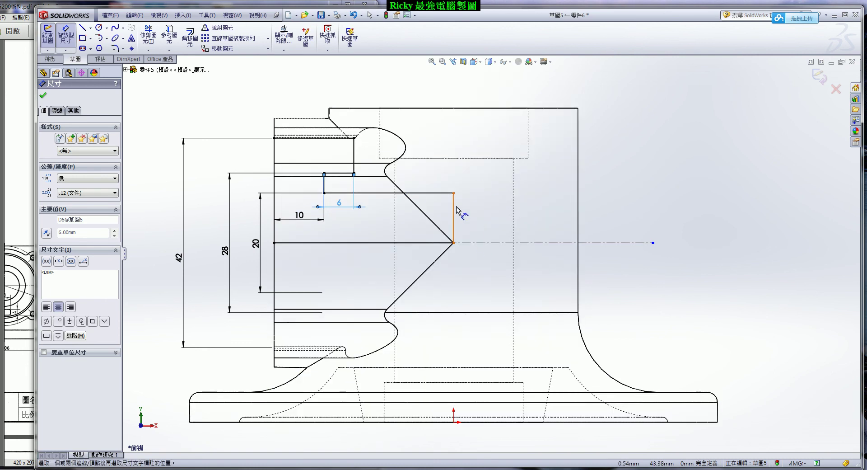
click(489, 62)
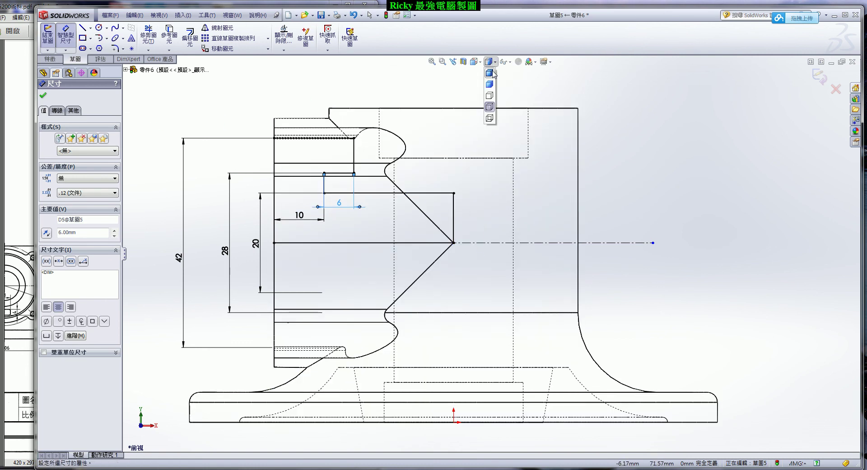
click(491, 74)
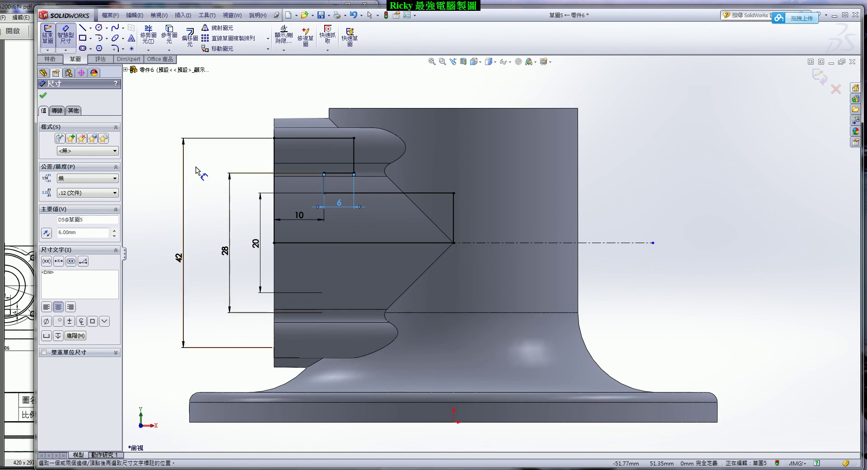
scroll(277, 143, down, 2)
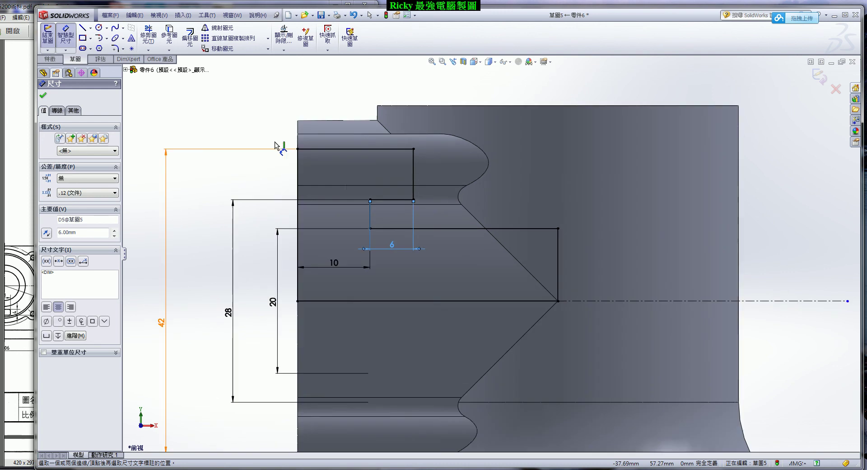
- Round the upper and lower corners of the top step with 2 mm sketch fillets
click(115, 48)
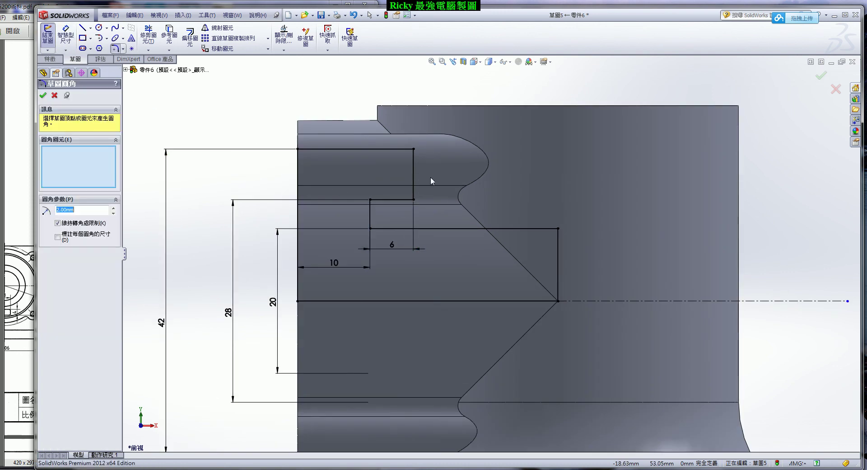
click(414, 149)
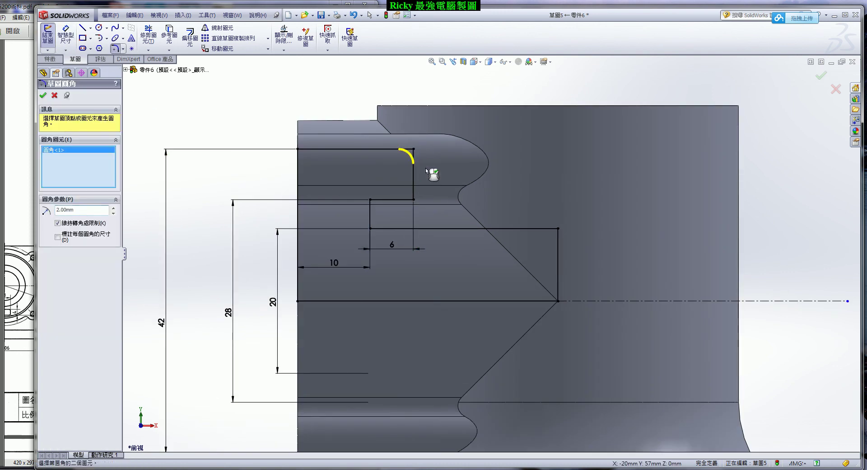
click(415, 200)
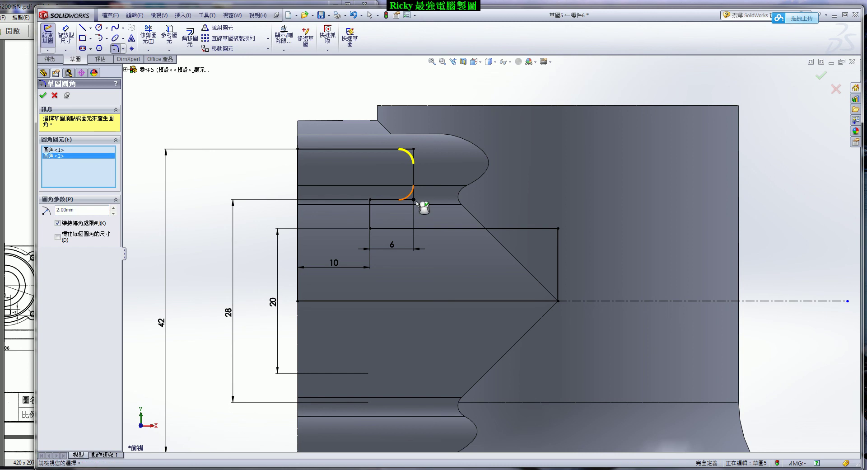
click(43, 95)
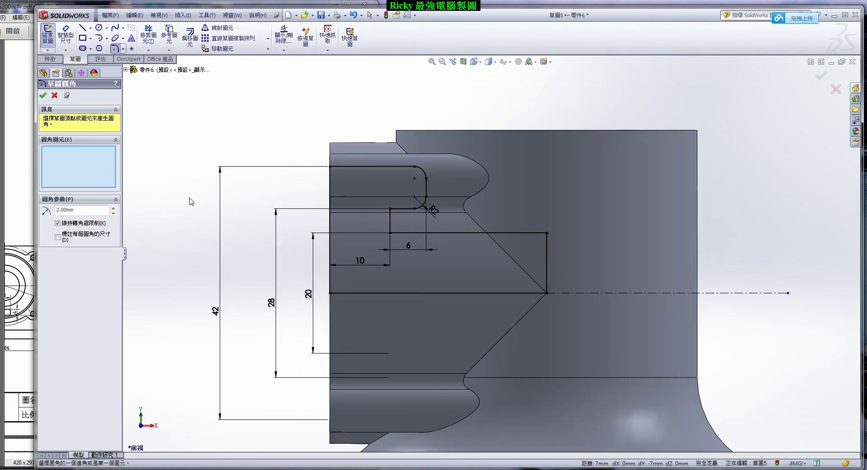
click(43, 95)
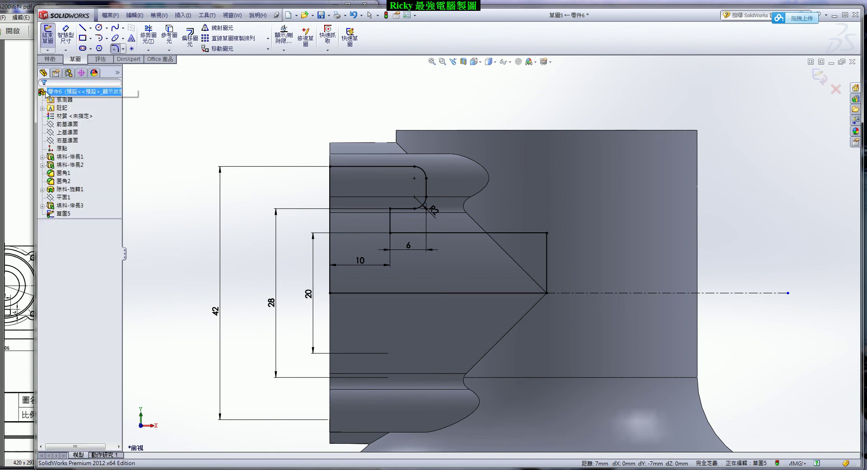
- Exit the sketch and revolve-cut Sketch5 360° about its centerline, then orbit to view the bore
key(f)
click(48, 34)
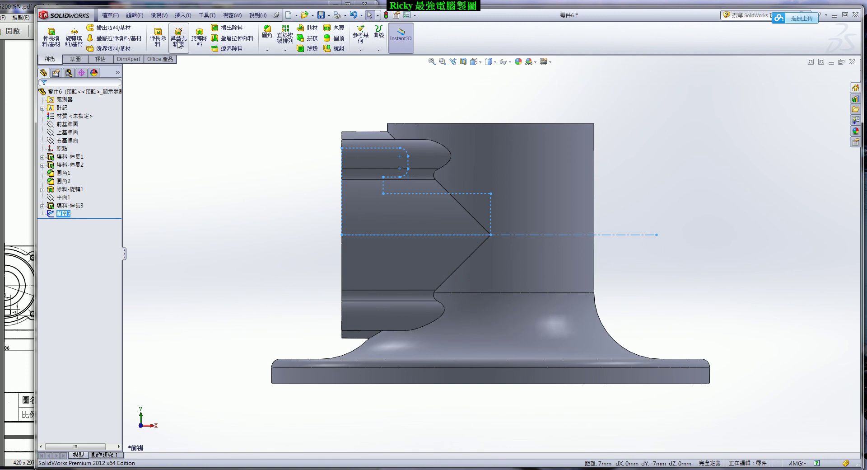
click(199, 40)
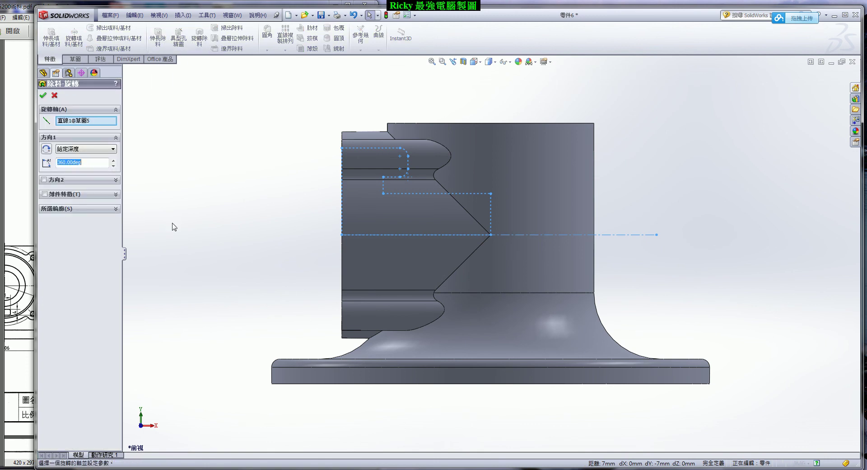
click(43, 95)
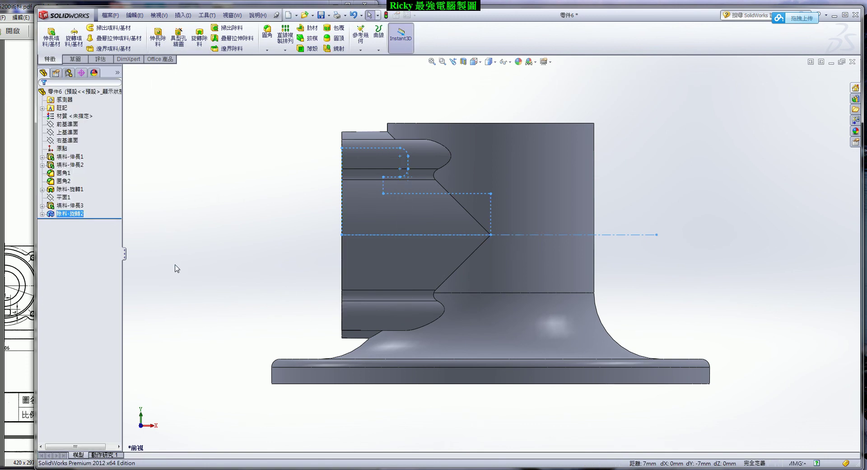
mouse_move(227, 269)
middle_down()
mouse_move(285, 286)
mouse_move(309, 281)
mouse_move(313, 261)
mouse_move(290, 283)
mouse_move(238, 266)
middle_up()
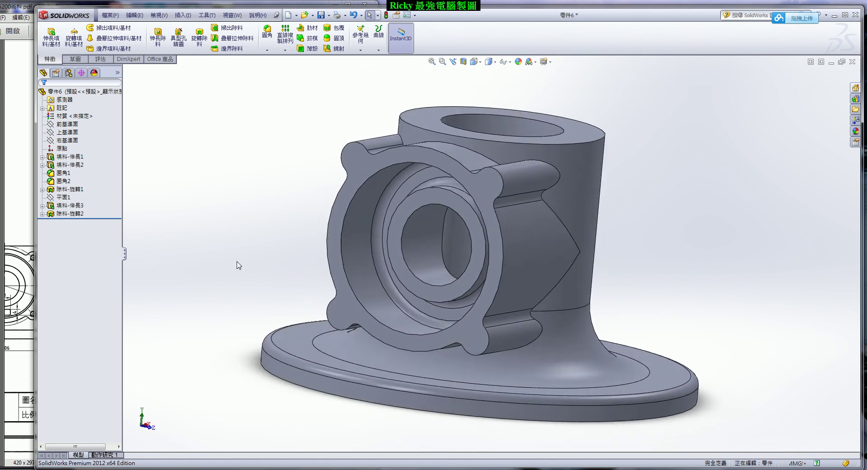
key(F9)
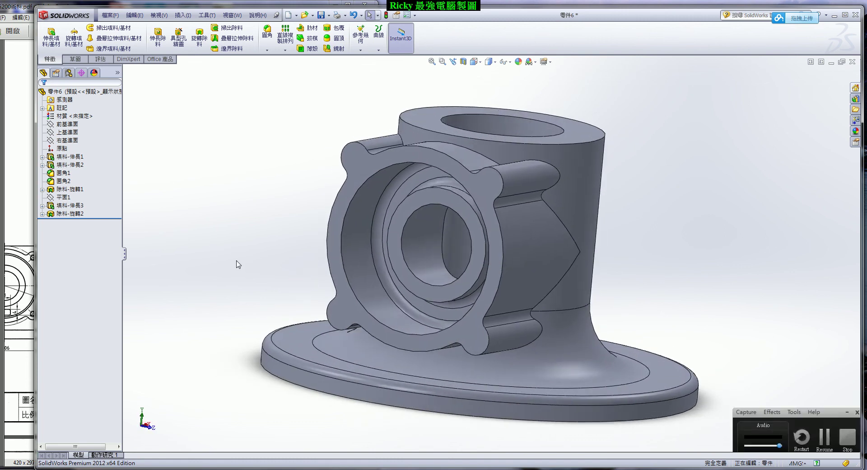
- Start a sketch on the boss's ring face and draw a vertical centerline from origin to circle centre
click(75, 59)
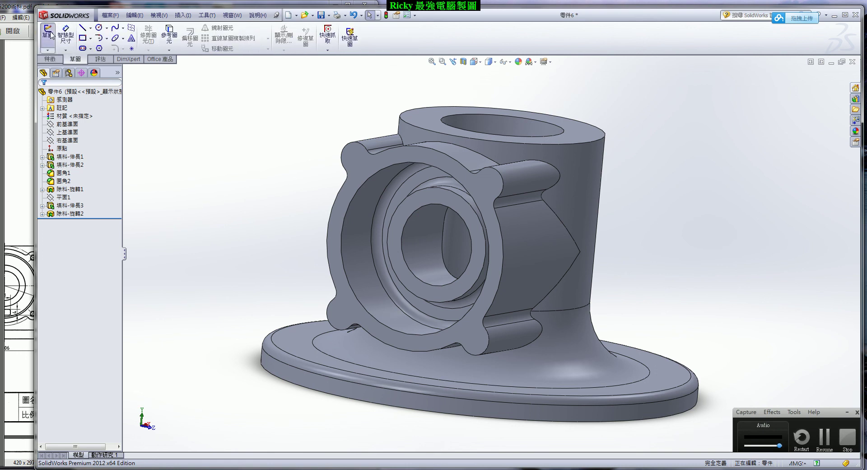
click(48, 32)
scroll(494, 345, down, 5)
click(410, 289)
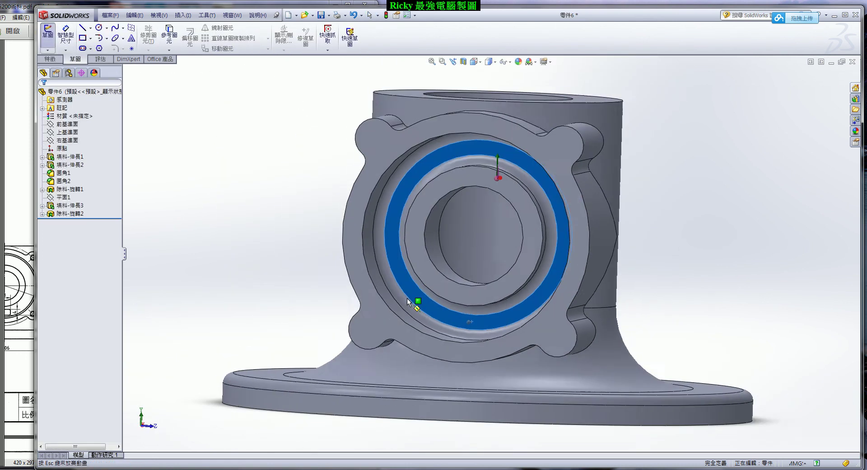
click(91, 28)
click(102, 47)
click(450, 410)
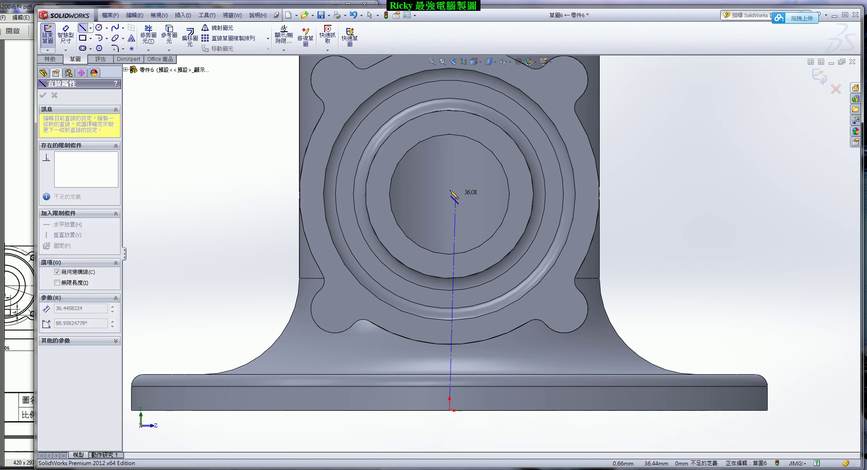
click(450, 194)
key(Escape)
- Draw a center rectangle with its centre placed on the centerline
scroll(479, 288, down, 3)
click(478, 288)
click(91, 39)
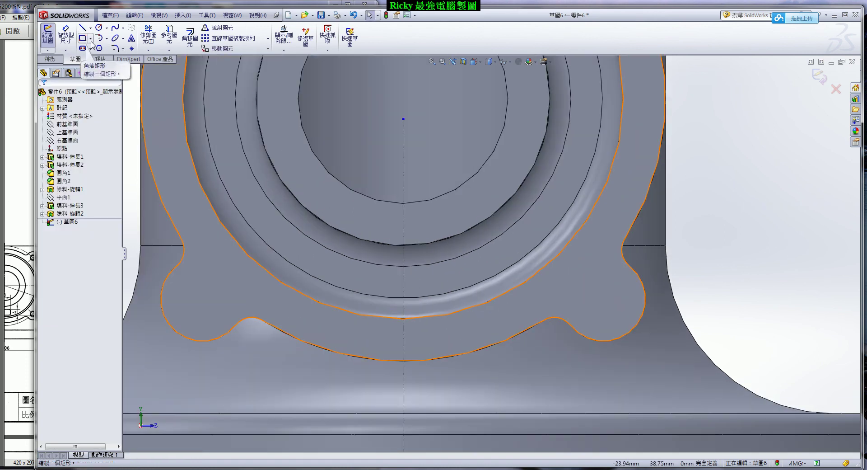
click(88, 58)
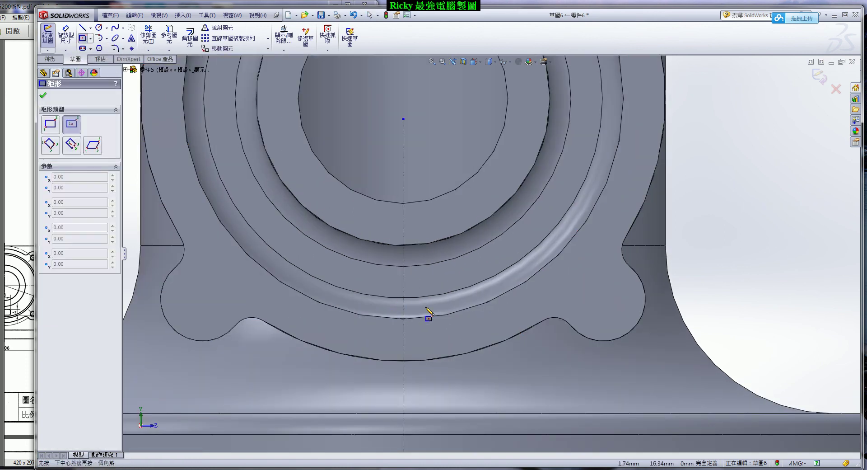
click(403, 282)
click(429, 290)
key(Escape)
- Dimension the rectangle's top edge to a width of 8 mm
click(66, 34)
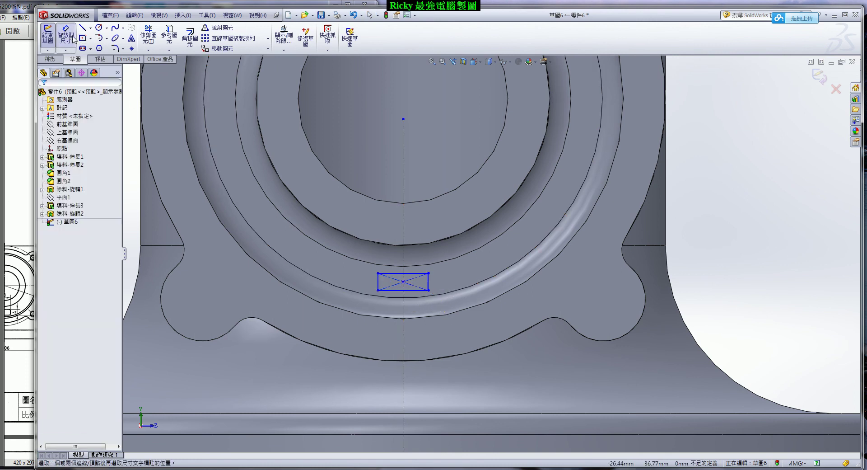
click(397, 275)
click(393, 180)
text(8)
key(Return)
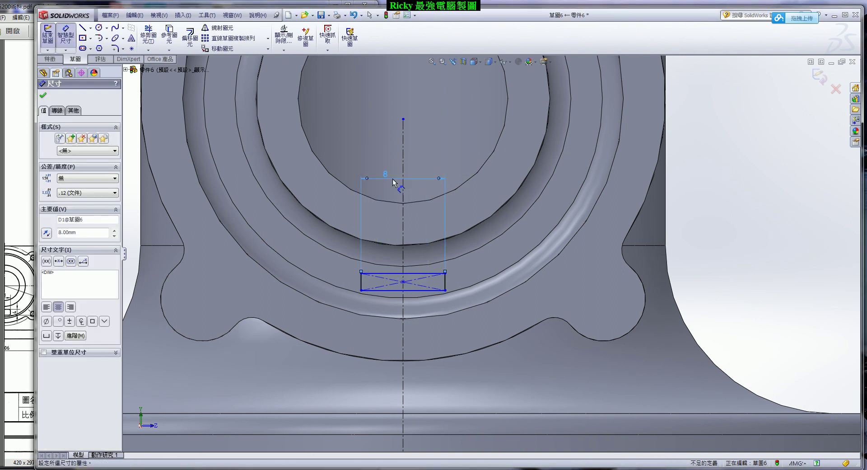
- Dimension the rectangle's right edge to a height of 4 mm
scroll(461, 285, down, 3)
click(441, 283)
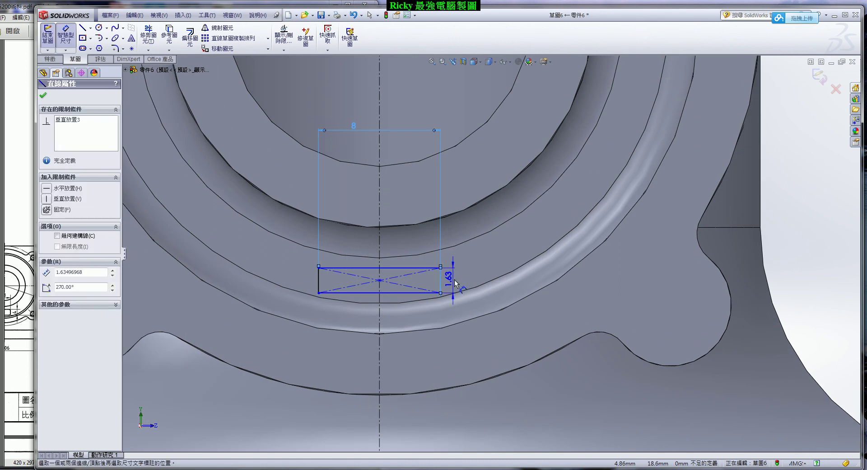
click(455, 283)
key(Return)
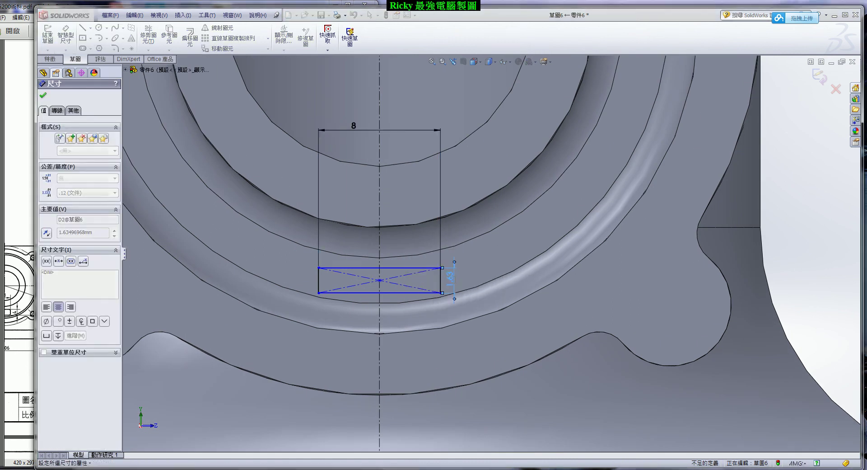
text(4)
key(Return)
- Try a 36 mm dimension from the large circle to the origin, then discard it as over-defining
scroll(371, 218, up, 1)
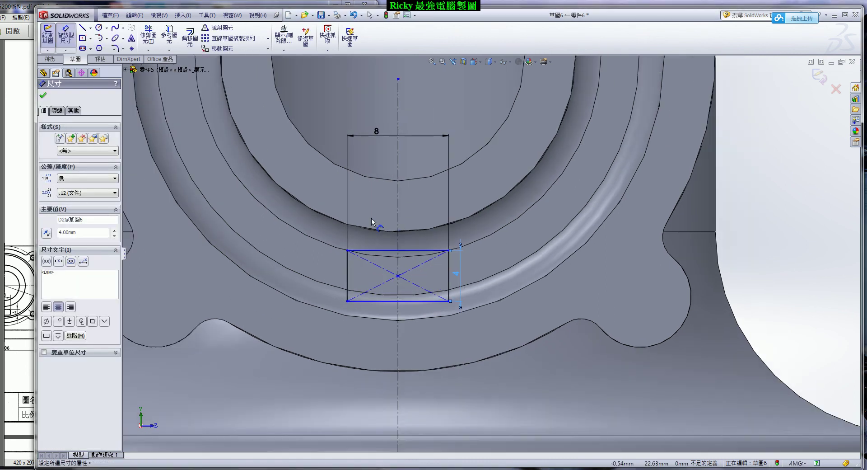
scroll(400, 193, up, 1)
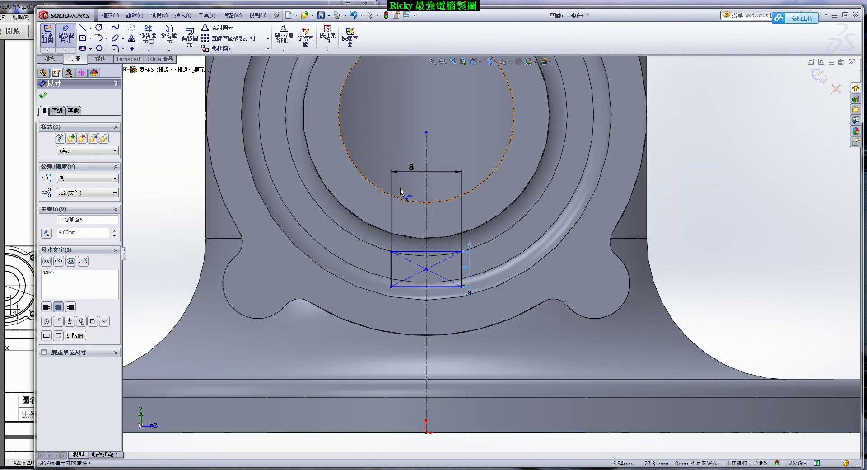
scroll(514, 177, up, 2)
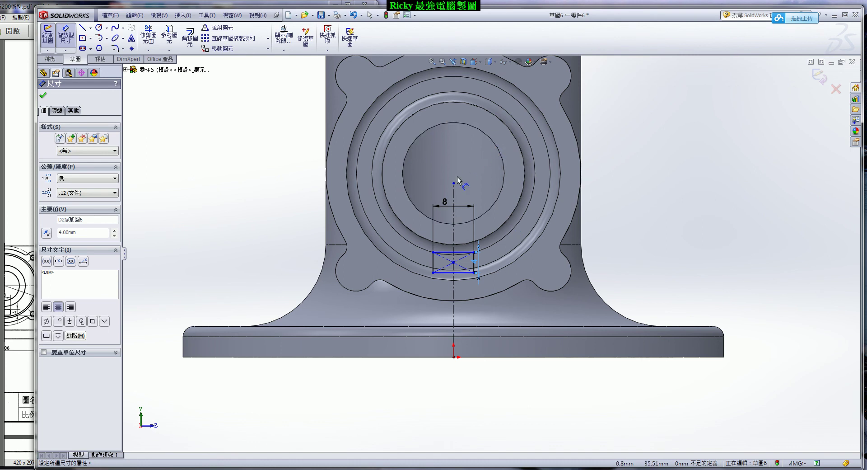
click(495, 144)
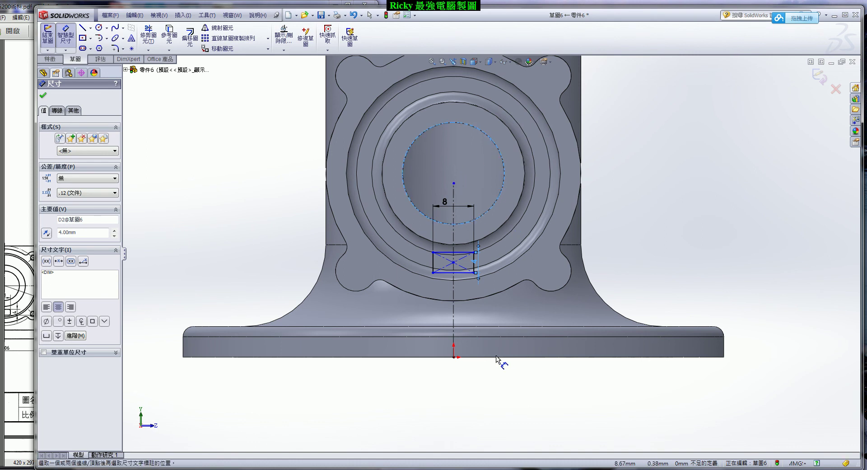
click(454, 356)
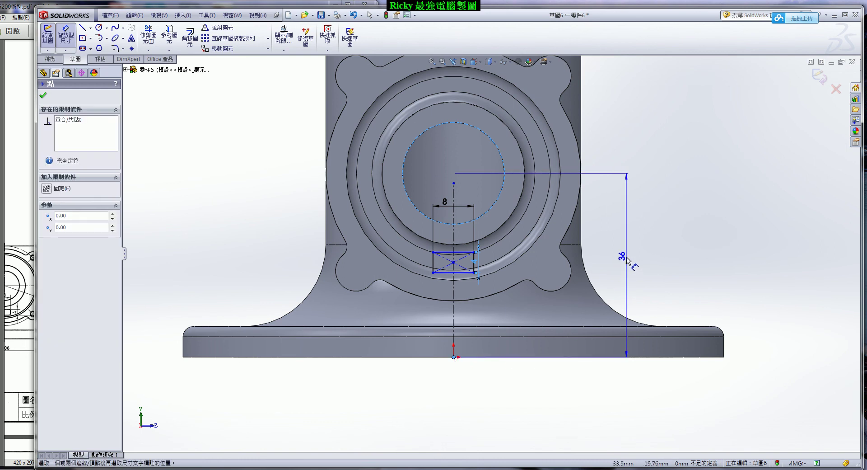
click(628, 263)
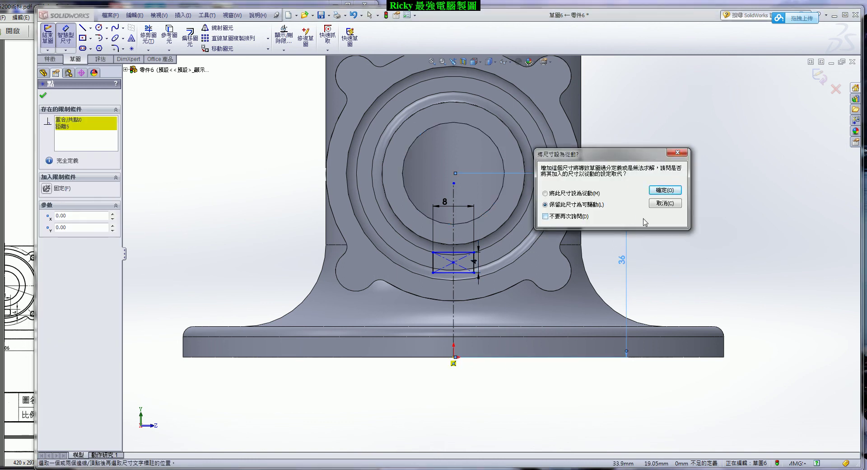
click(664, 205)
- Set the rectangle centre 20 mm below the inner circle centre and orbit to a tilted view
click(454, 262)
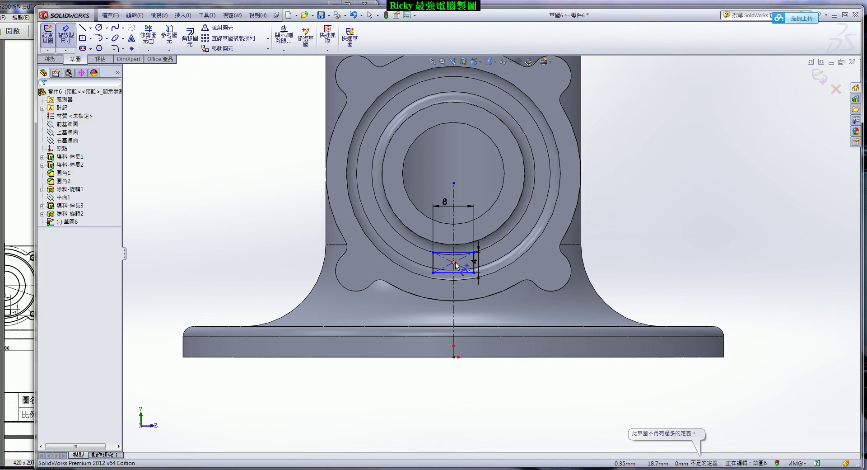
click(500, 151)
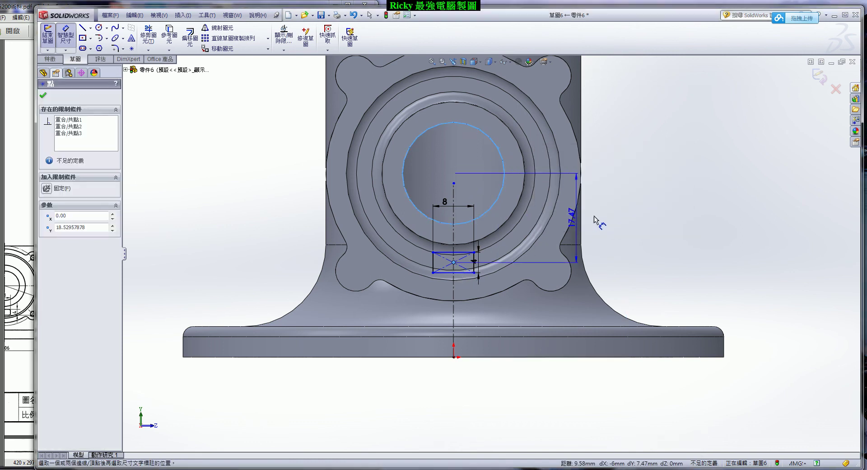
click(616, 212)
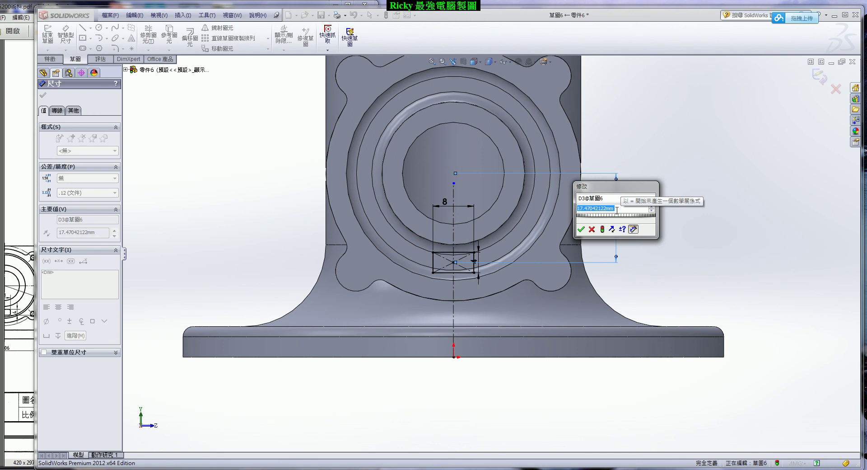
text(20)
key(Return)
middle_drag(538, 301, 142, 174)
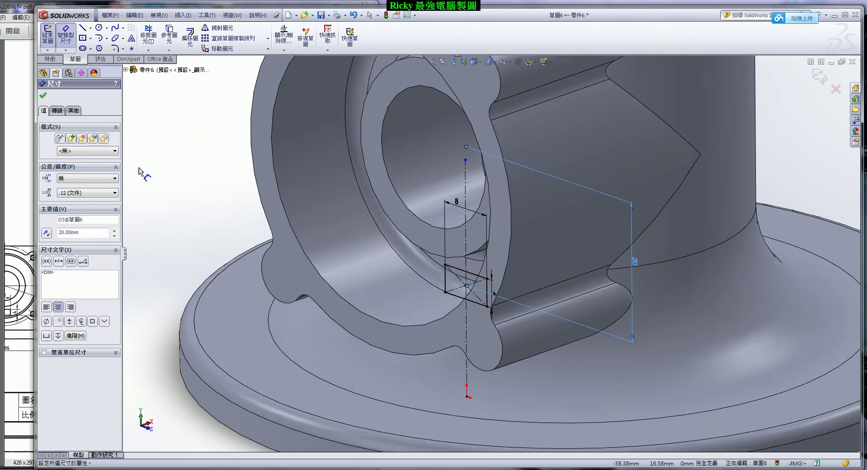
- Extrude-cut the rectangle with Direction 1 set to Up To Next
click(42, 95)
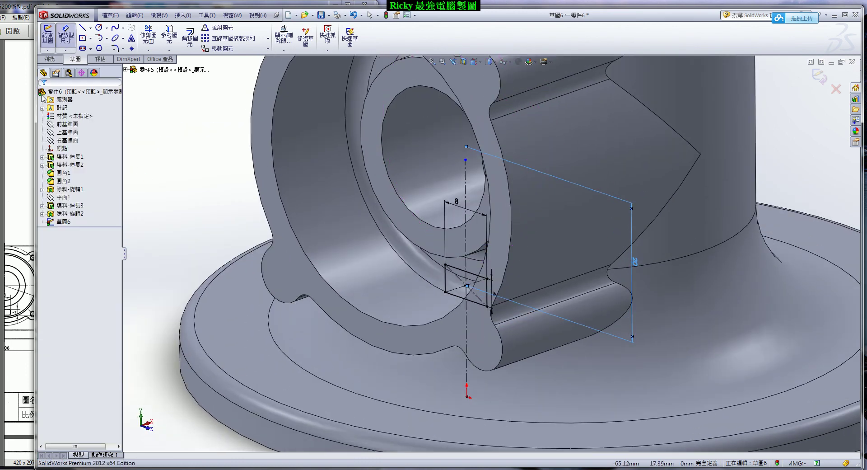
click(51, 60)
click(157, 35)
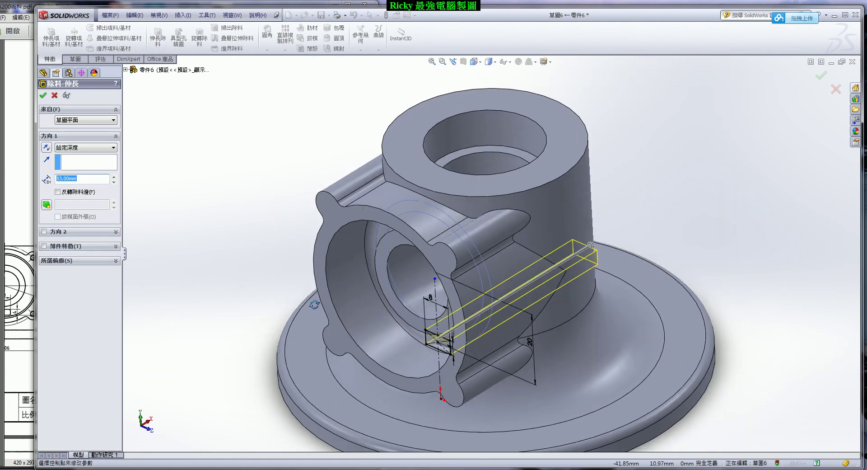
click(75, 151)
click(79, 172)
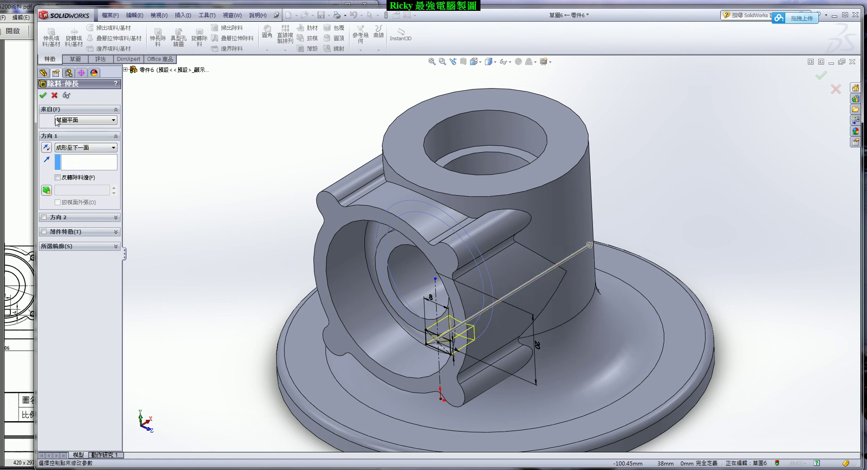
click(43, 96)
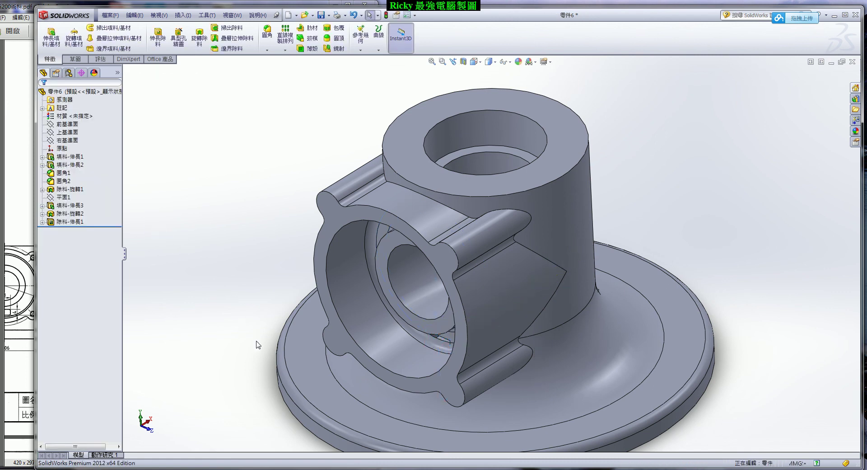
scroll(260, 347, down, 3)
scroll(277, 339, up, 2)
middle_drag(278, 339, 220, 262)
- Edit Cut-Extrude1 to add a second cut direction of 53 mm
click(70, 222)
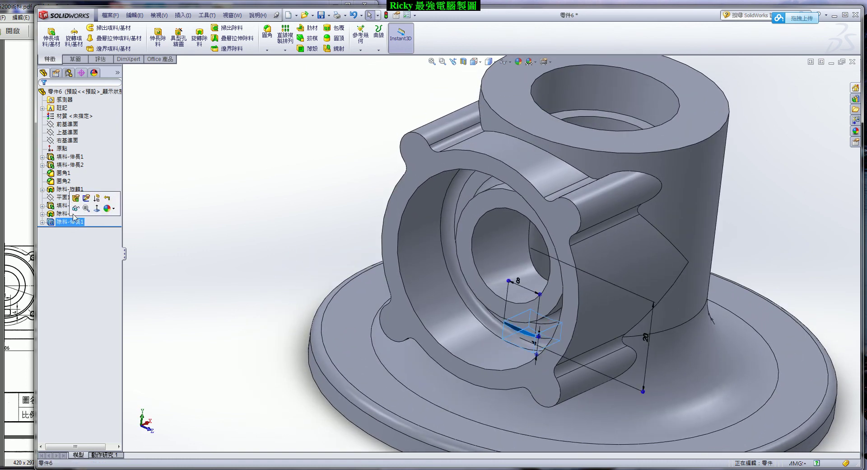
click(78, 204)
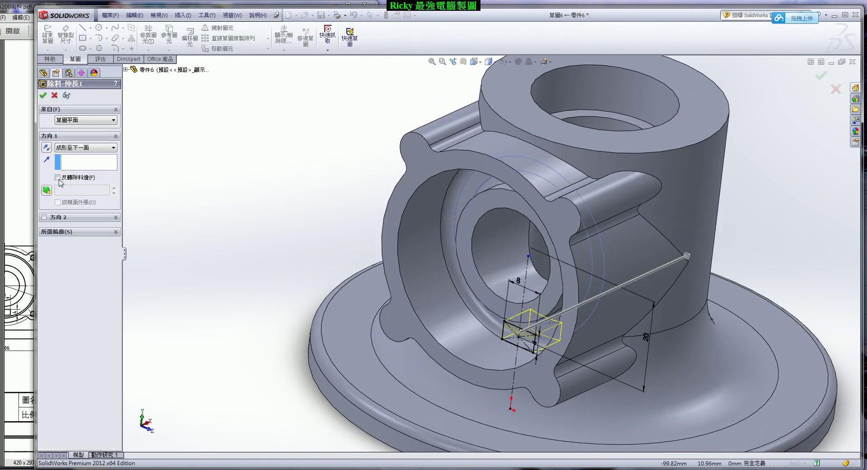
click(44, 218)
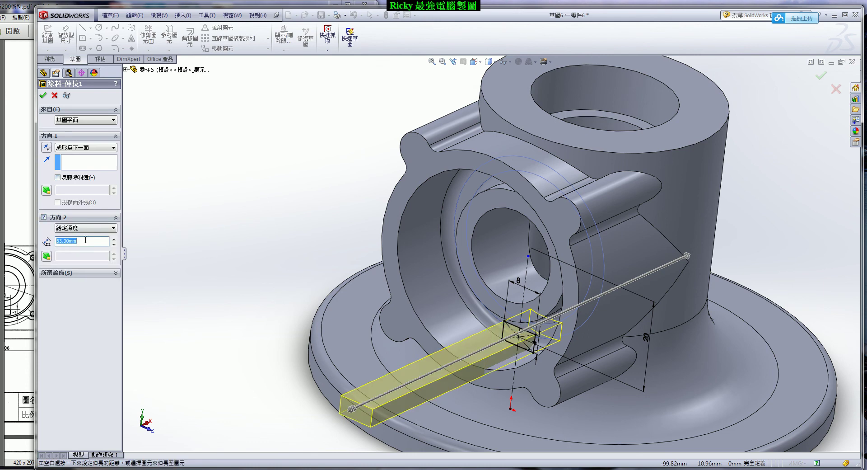
click(42, 95)
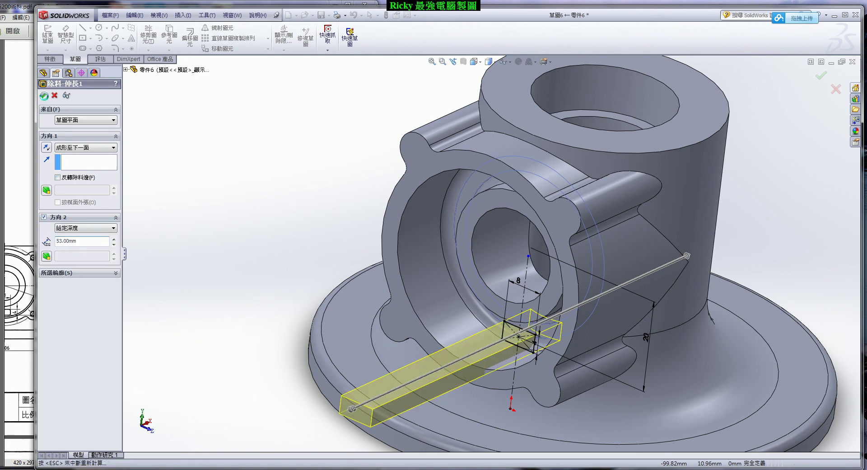
- Select Cut-Extrude1 in the feature tree and choose Delete from its context menu
click(243, 286)
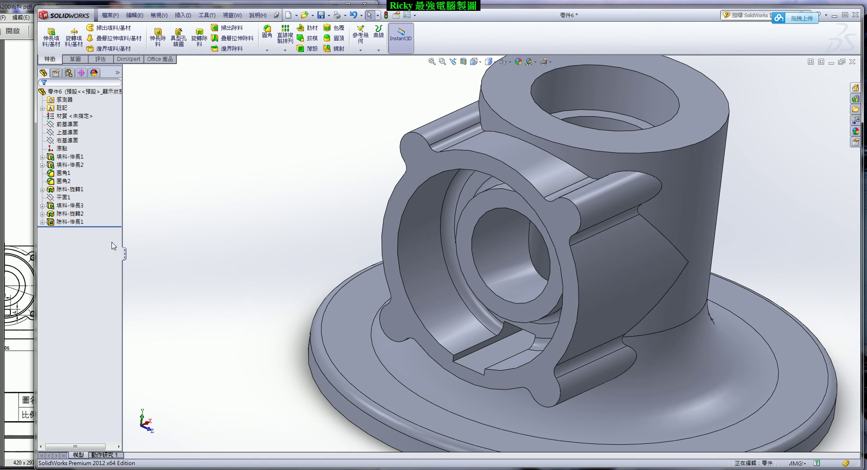
click(68, 221)
ctrl+click(76, 214)
ctrl+click(76, 214)
right_click(73, 222)
click(95, 266)
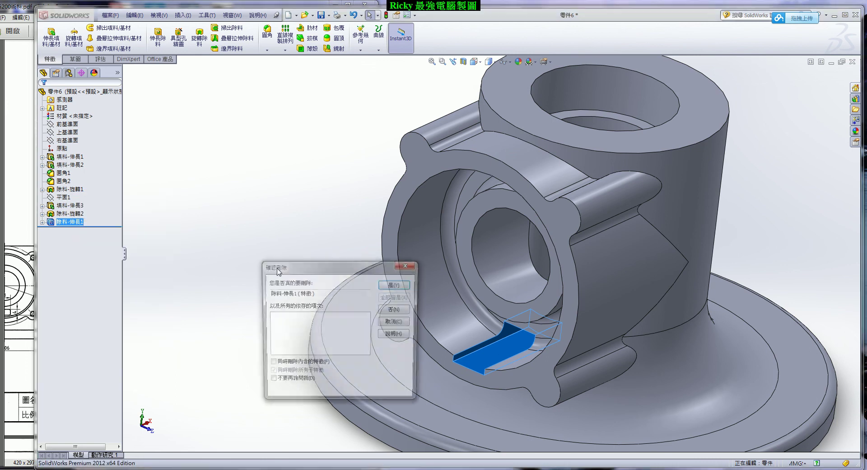